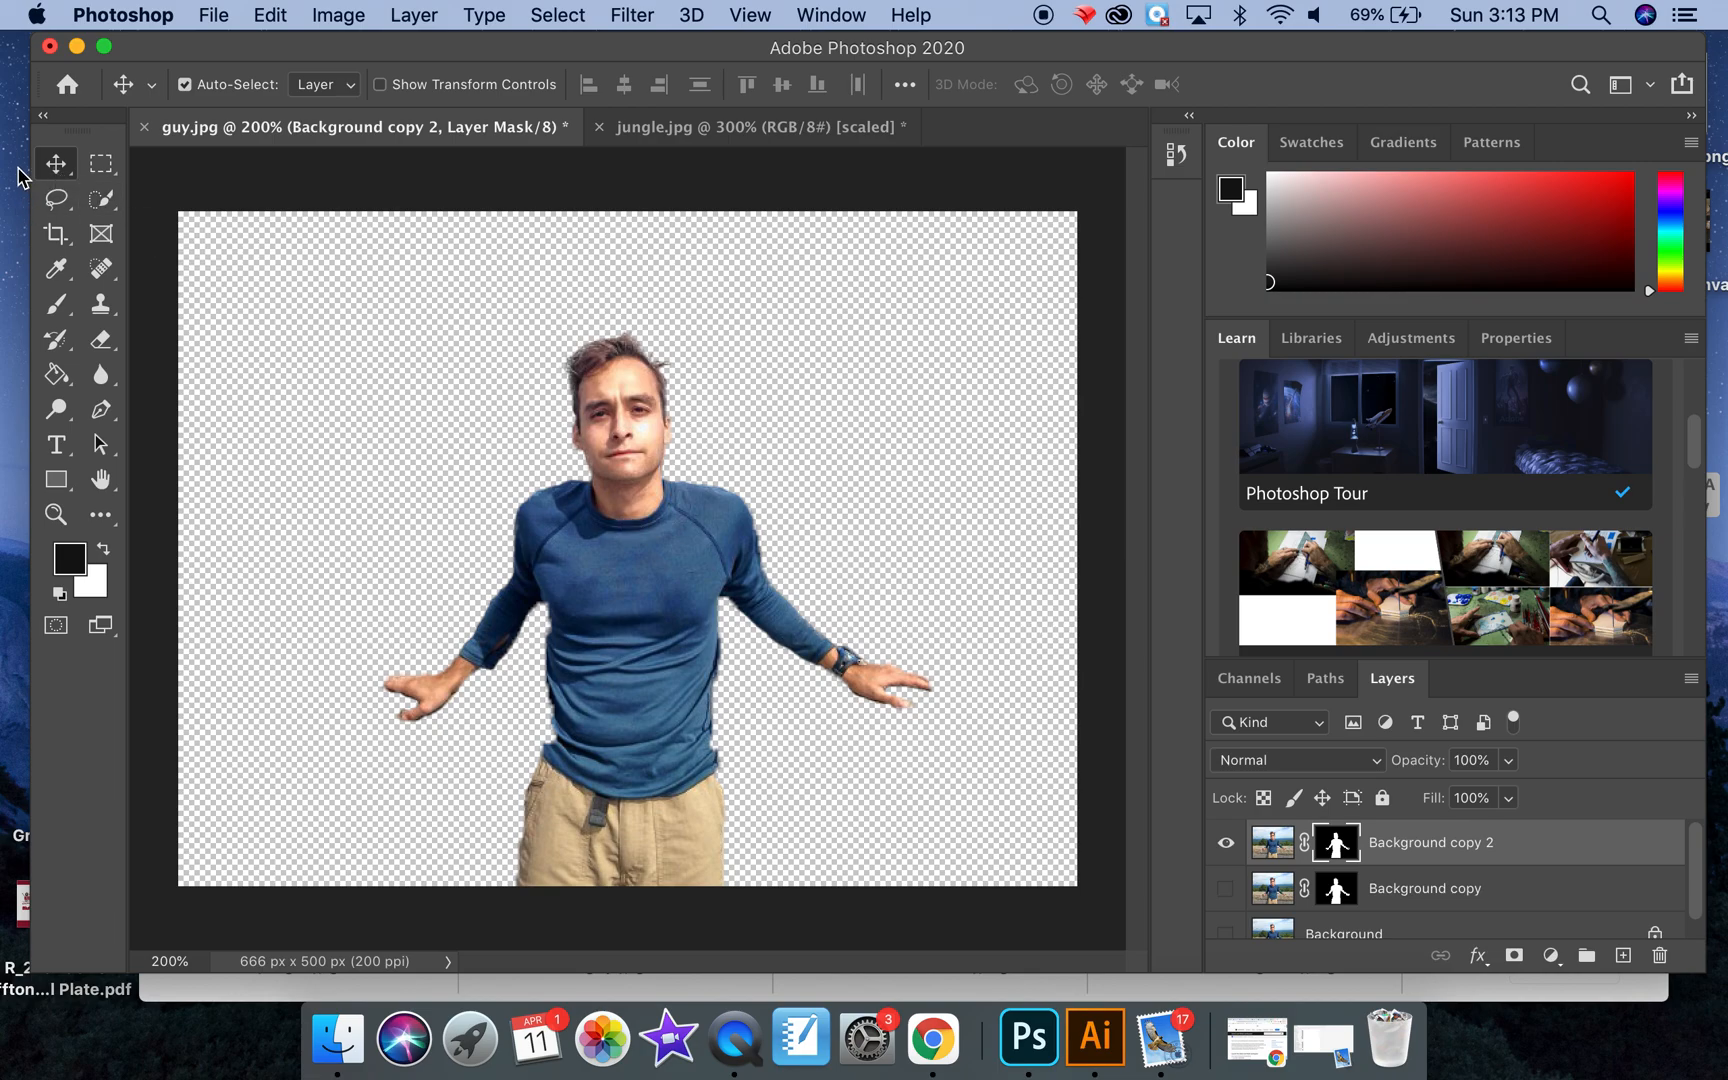
Step: Move the man cutout from guy.jpg into the jungle.jpg document with the Move tool
mouse_move(648, 564)
left_mouse_down()
mouse_move(679, 419)
mouse_move(636, 589)
mouse_move(692, 442)
mouse_move(662, 395)
mouse_move(553, 478)
mouse_move(605, 570)
mouse_move(624, 572)
left_mouse_up()
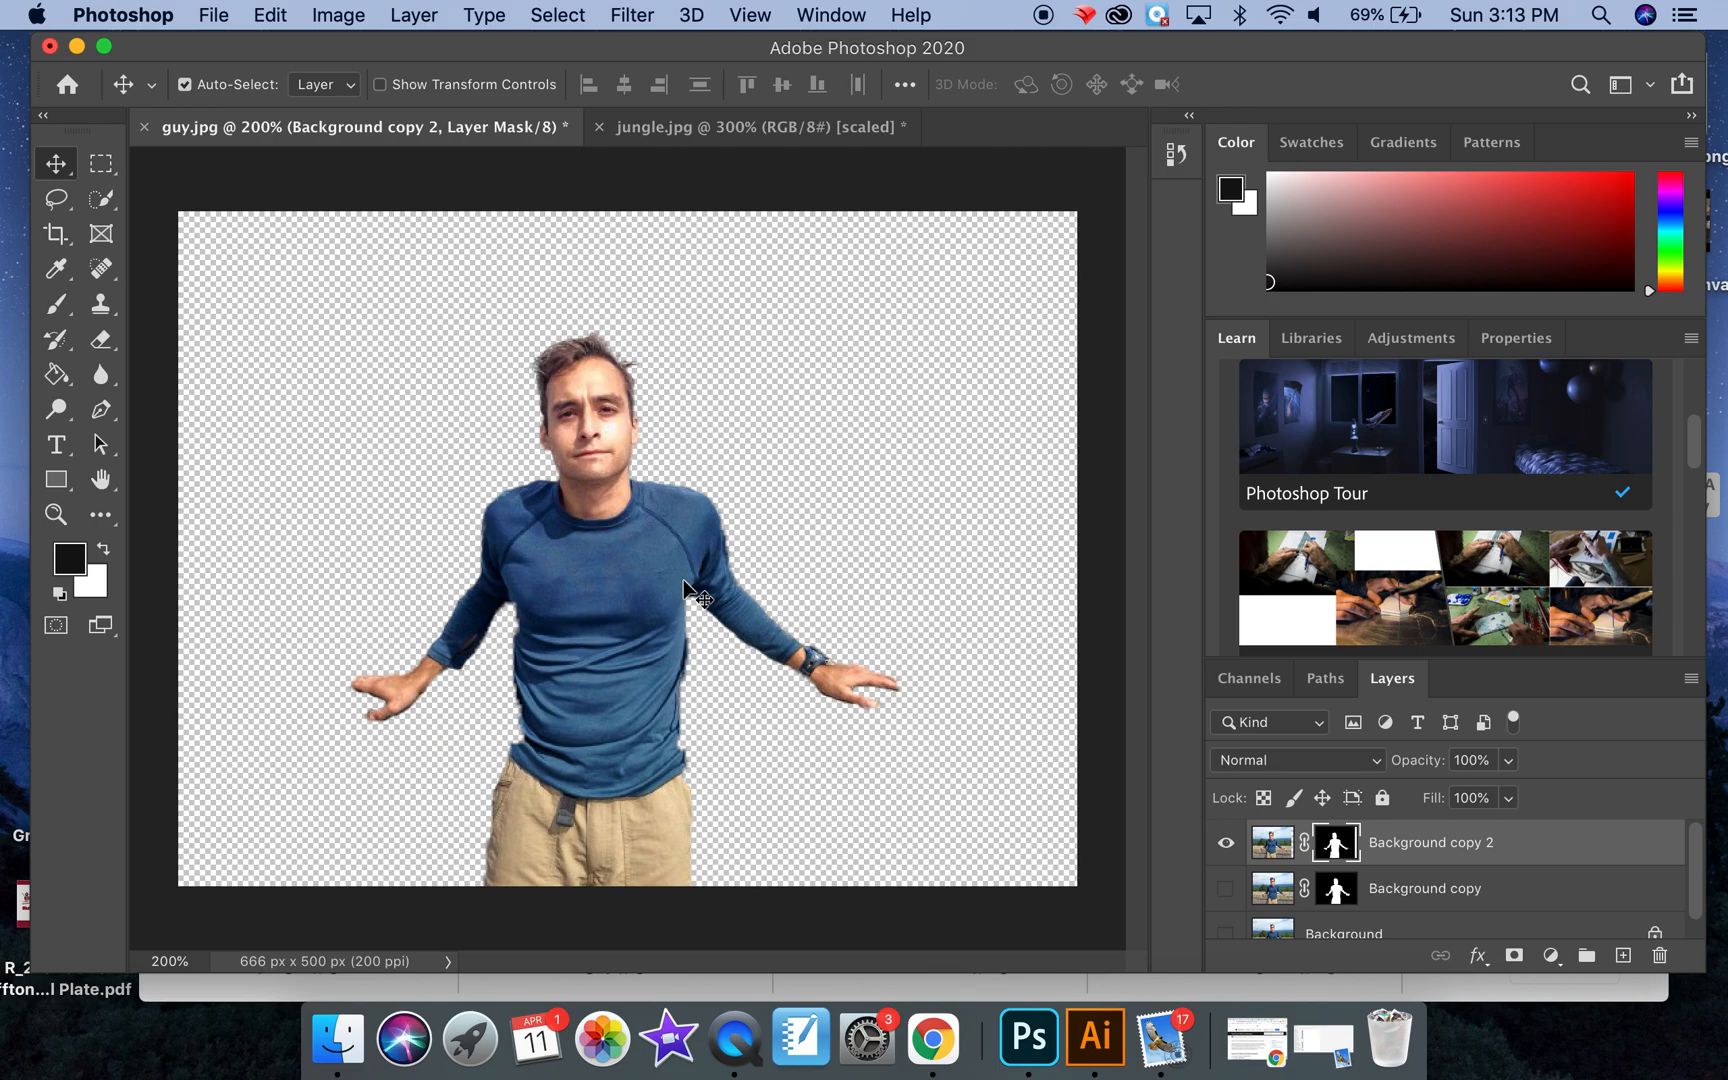
left_click_drag(609, 580, 718, 135)
left_click_drag(676, 660, 693, 699)
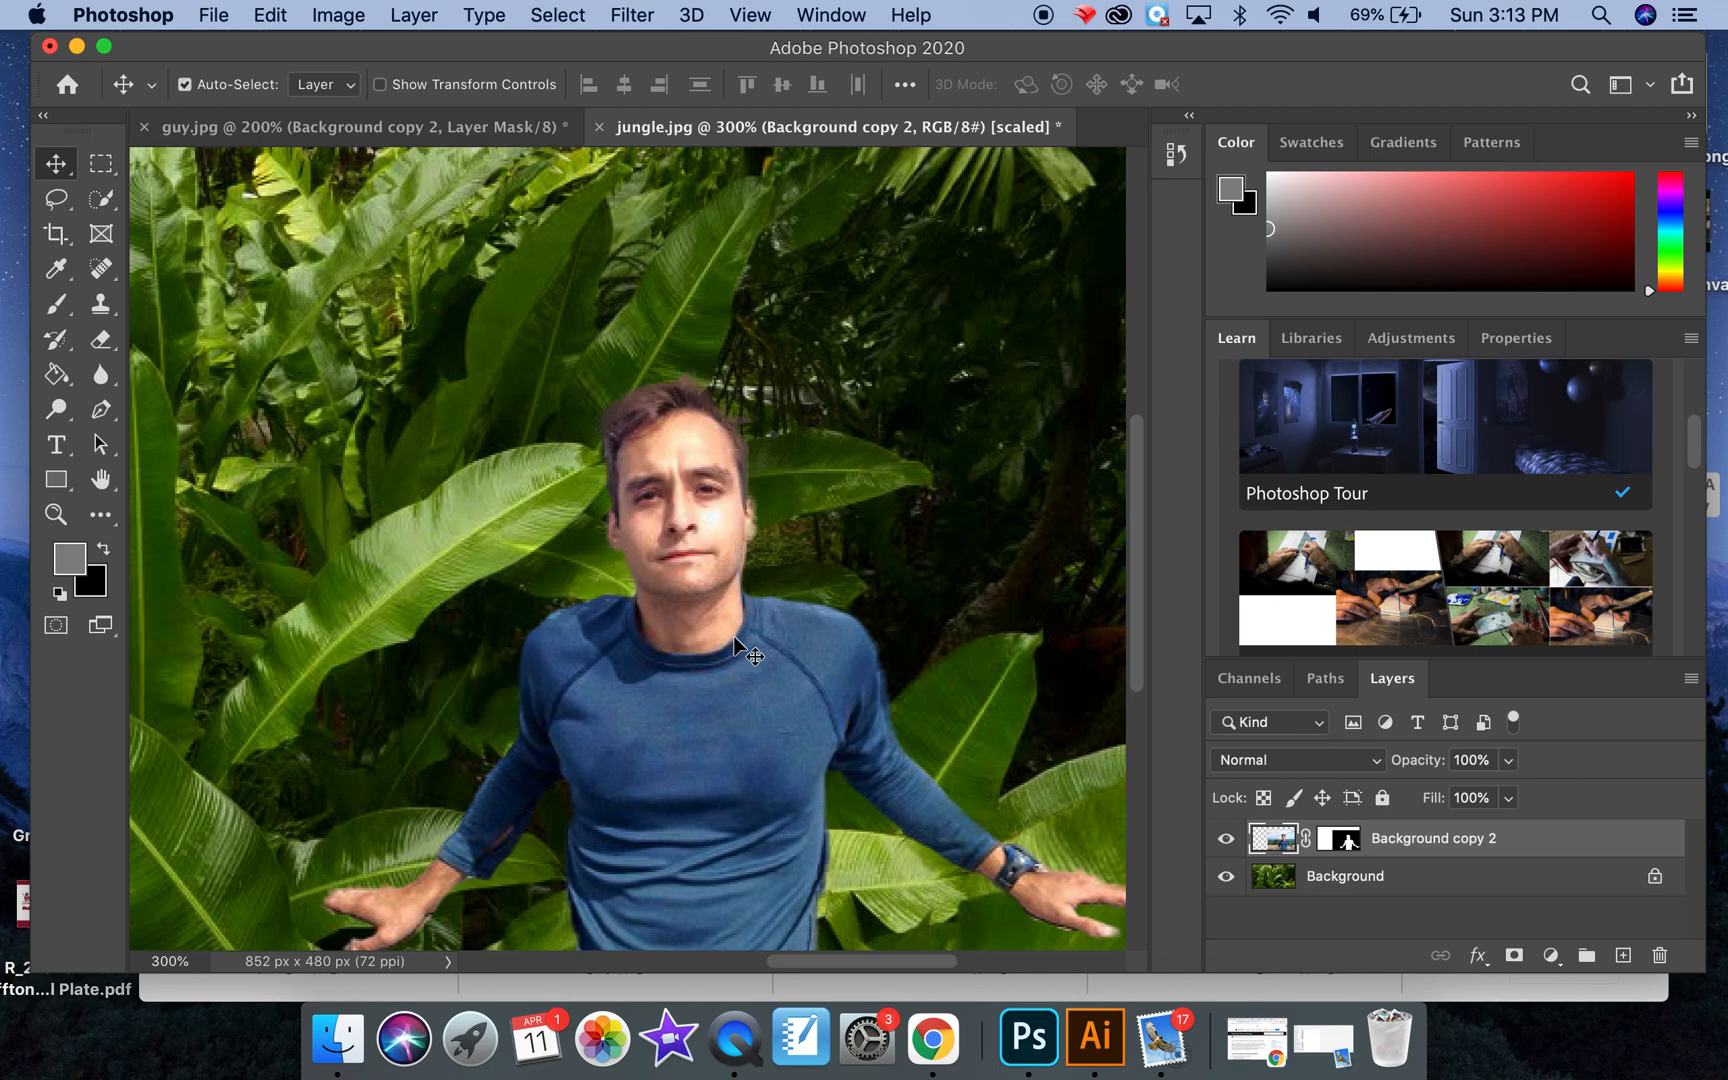
Step: Reposition the man higher against the right edge of the jungle photo, with the trousers included in the frame
key("super+minus")
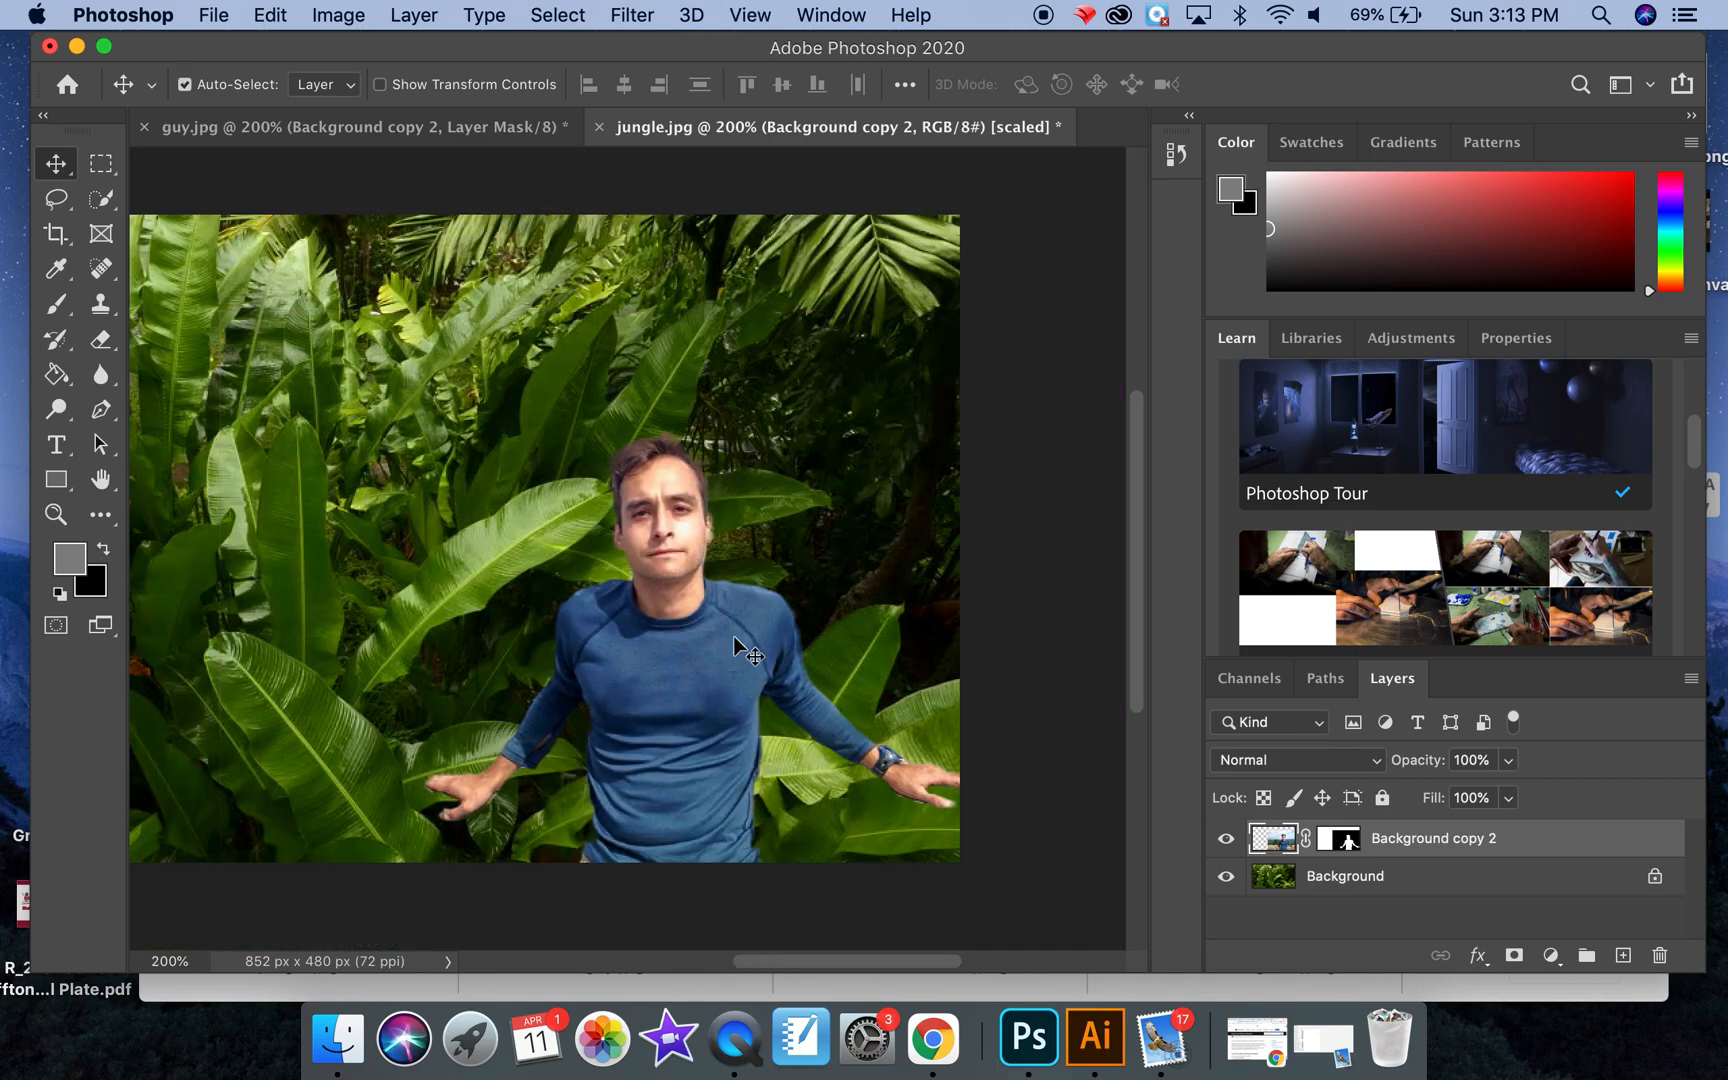
key("super+minus")
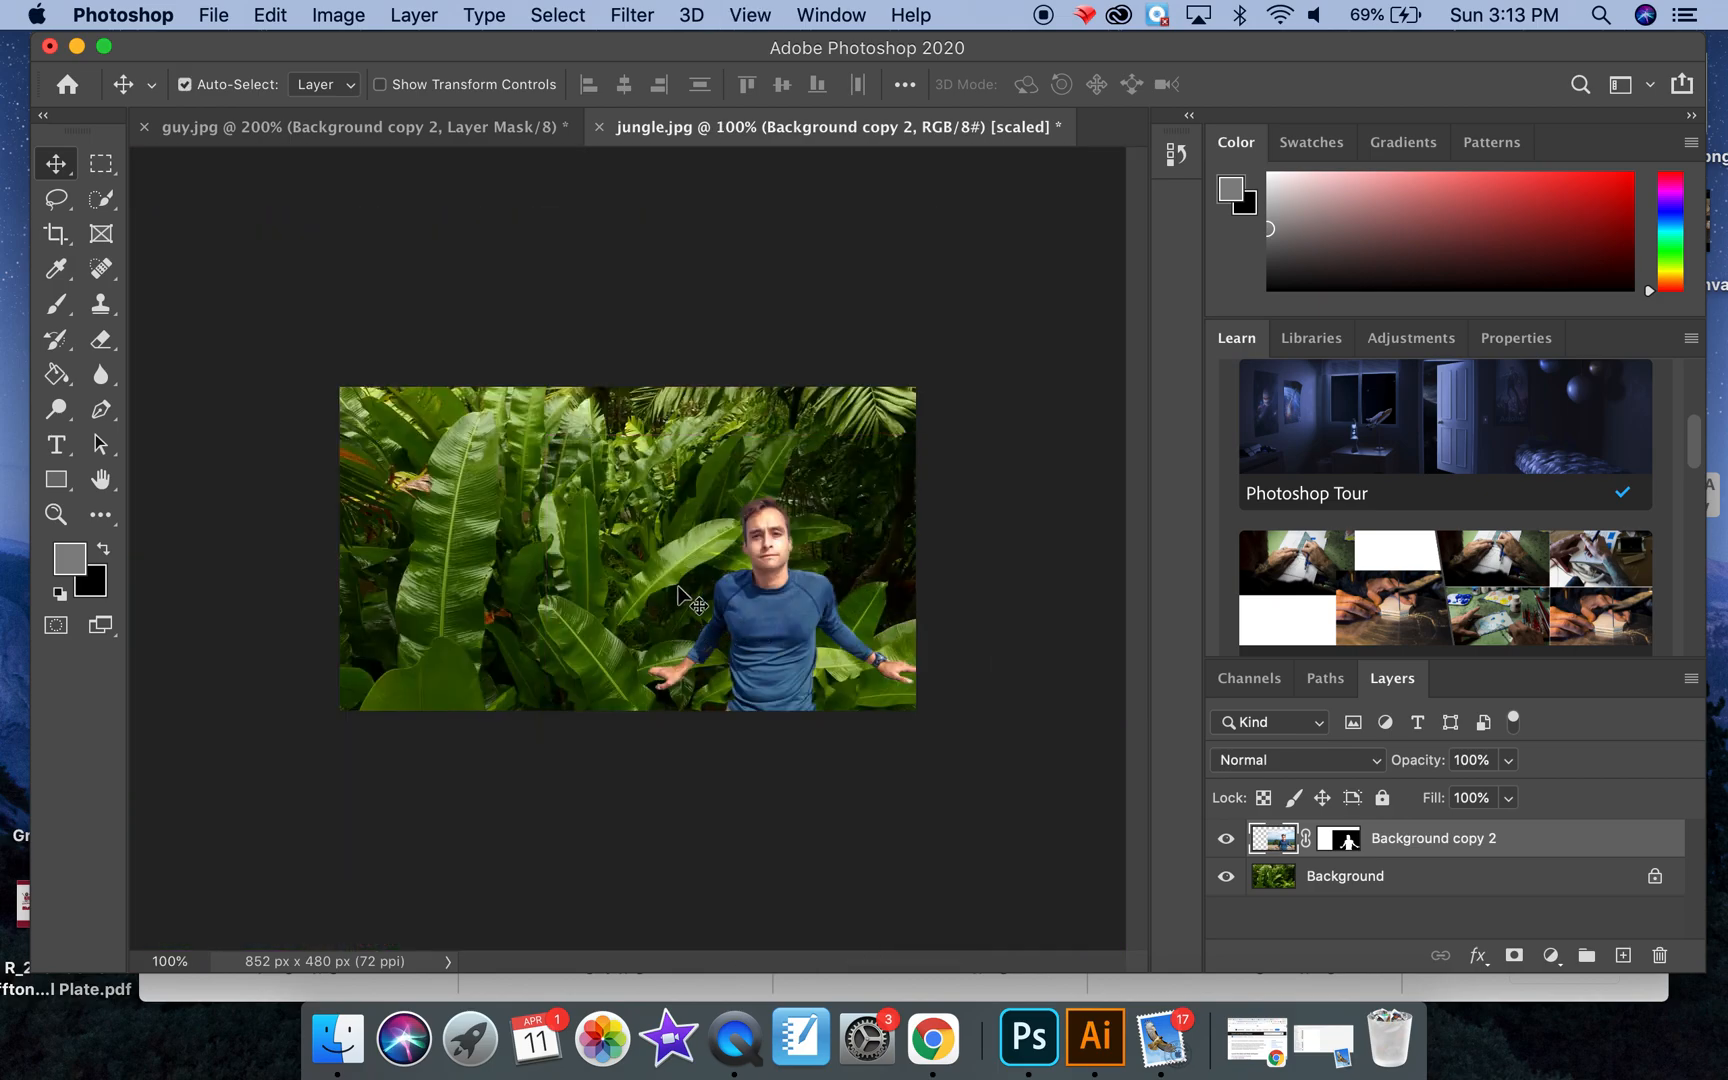
left_click_drag(740, 630, 845, 560)
key("super+equal")
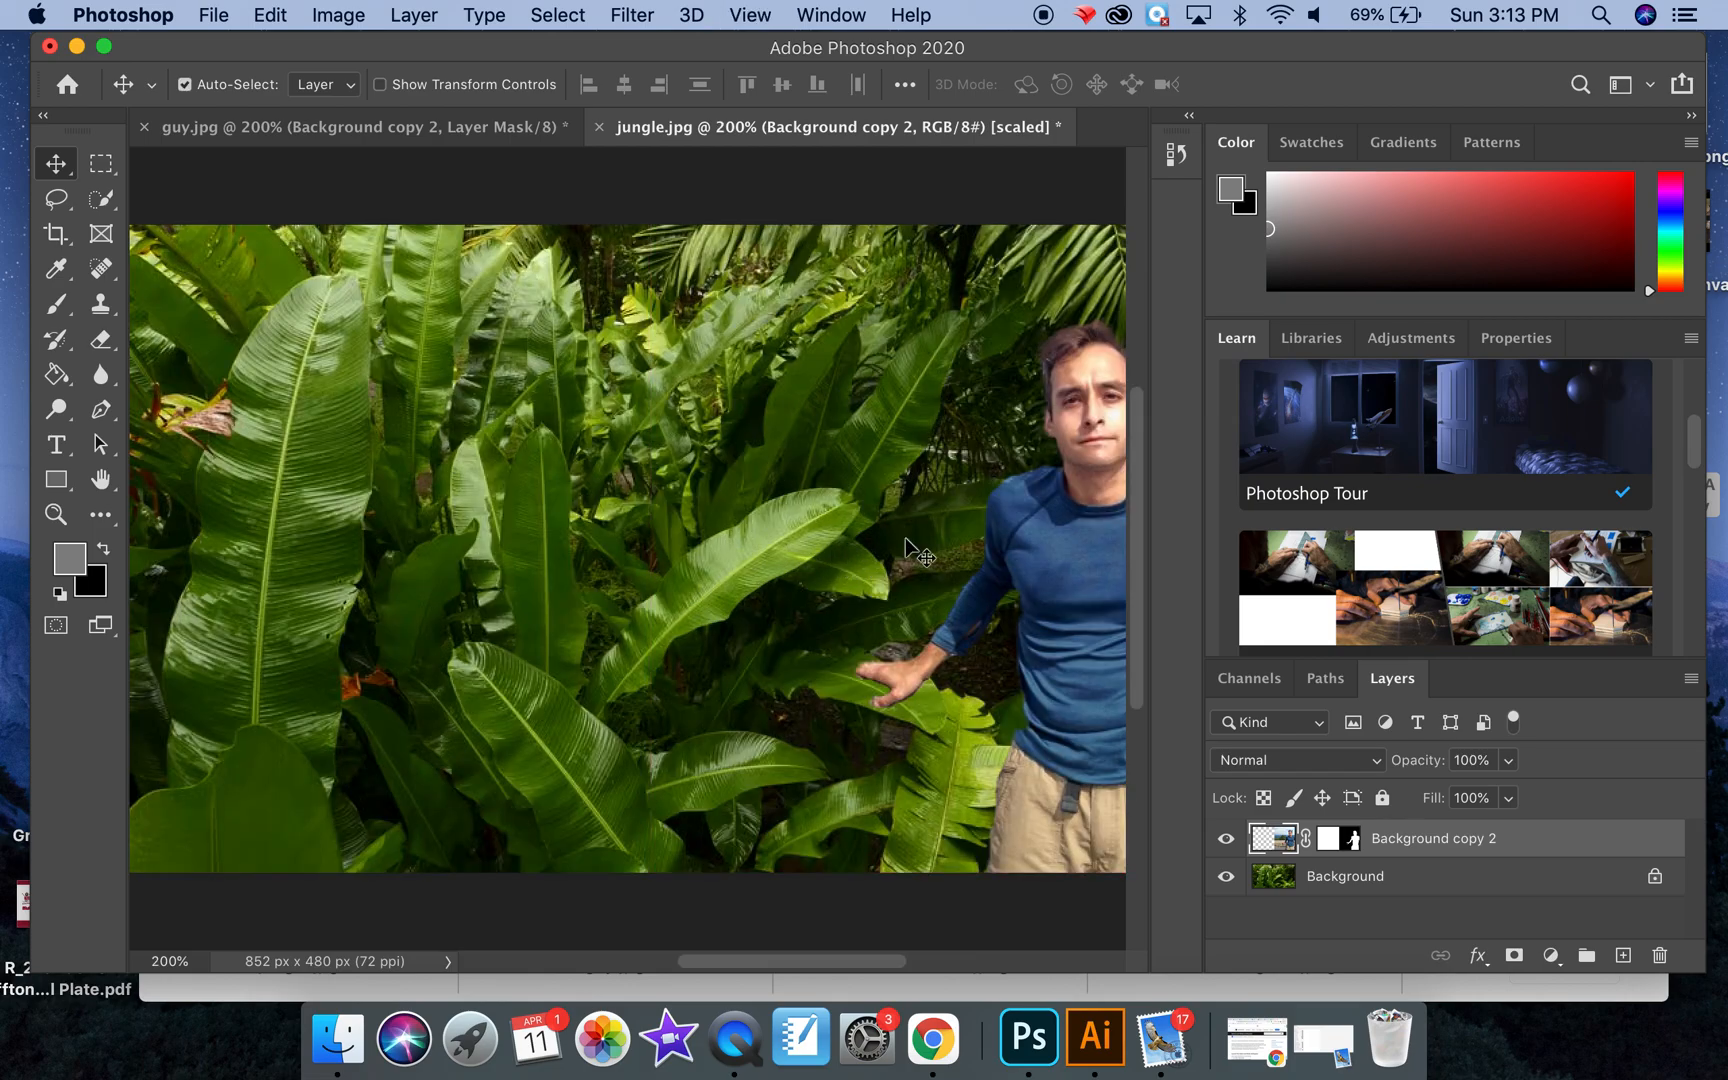
scroll(900, 555, "right", 5)
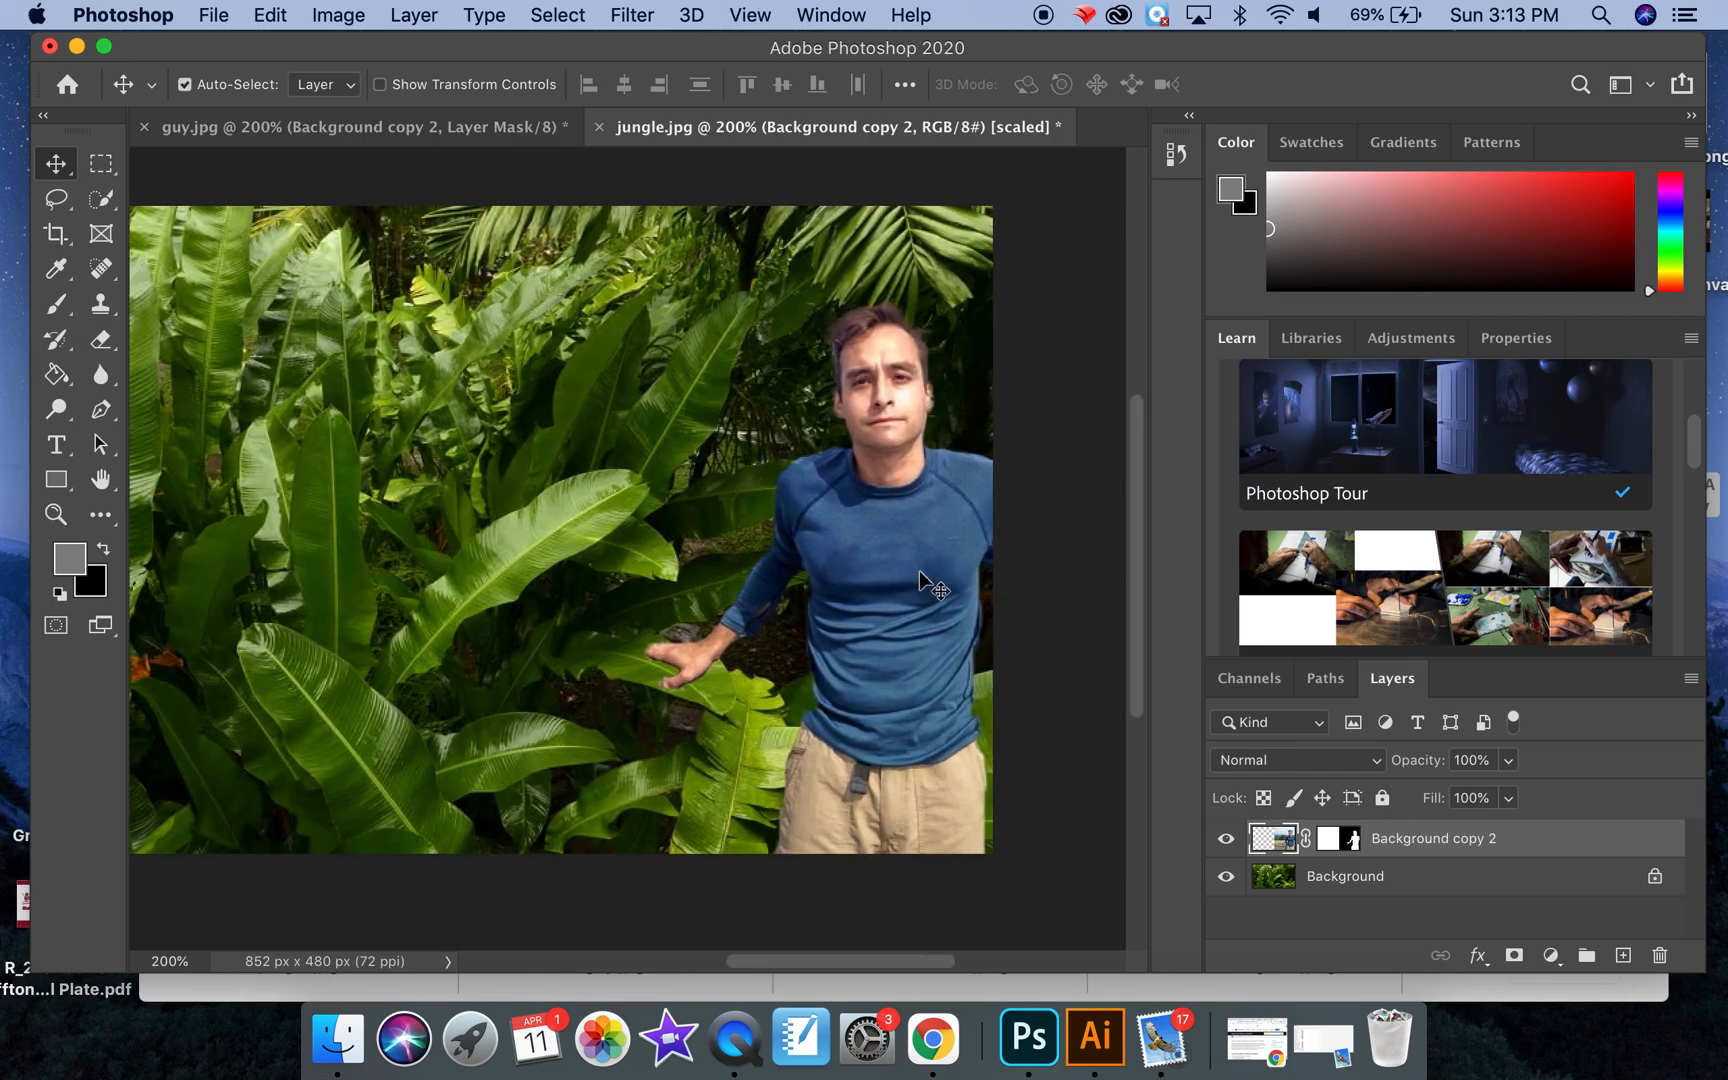
left_click_drag(919, 570, 910, 572)
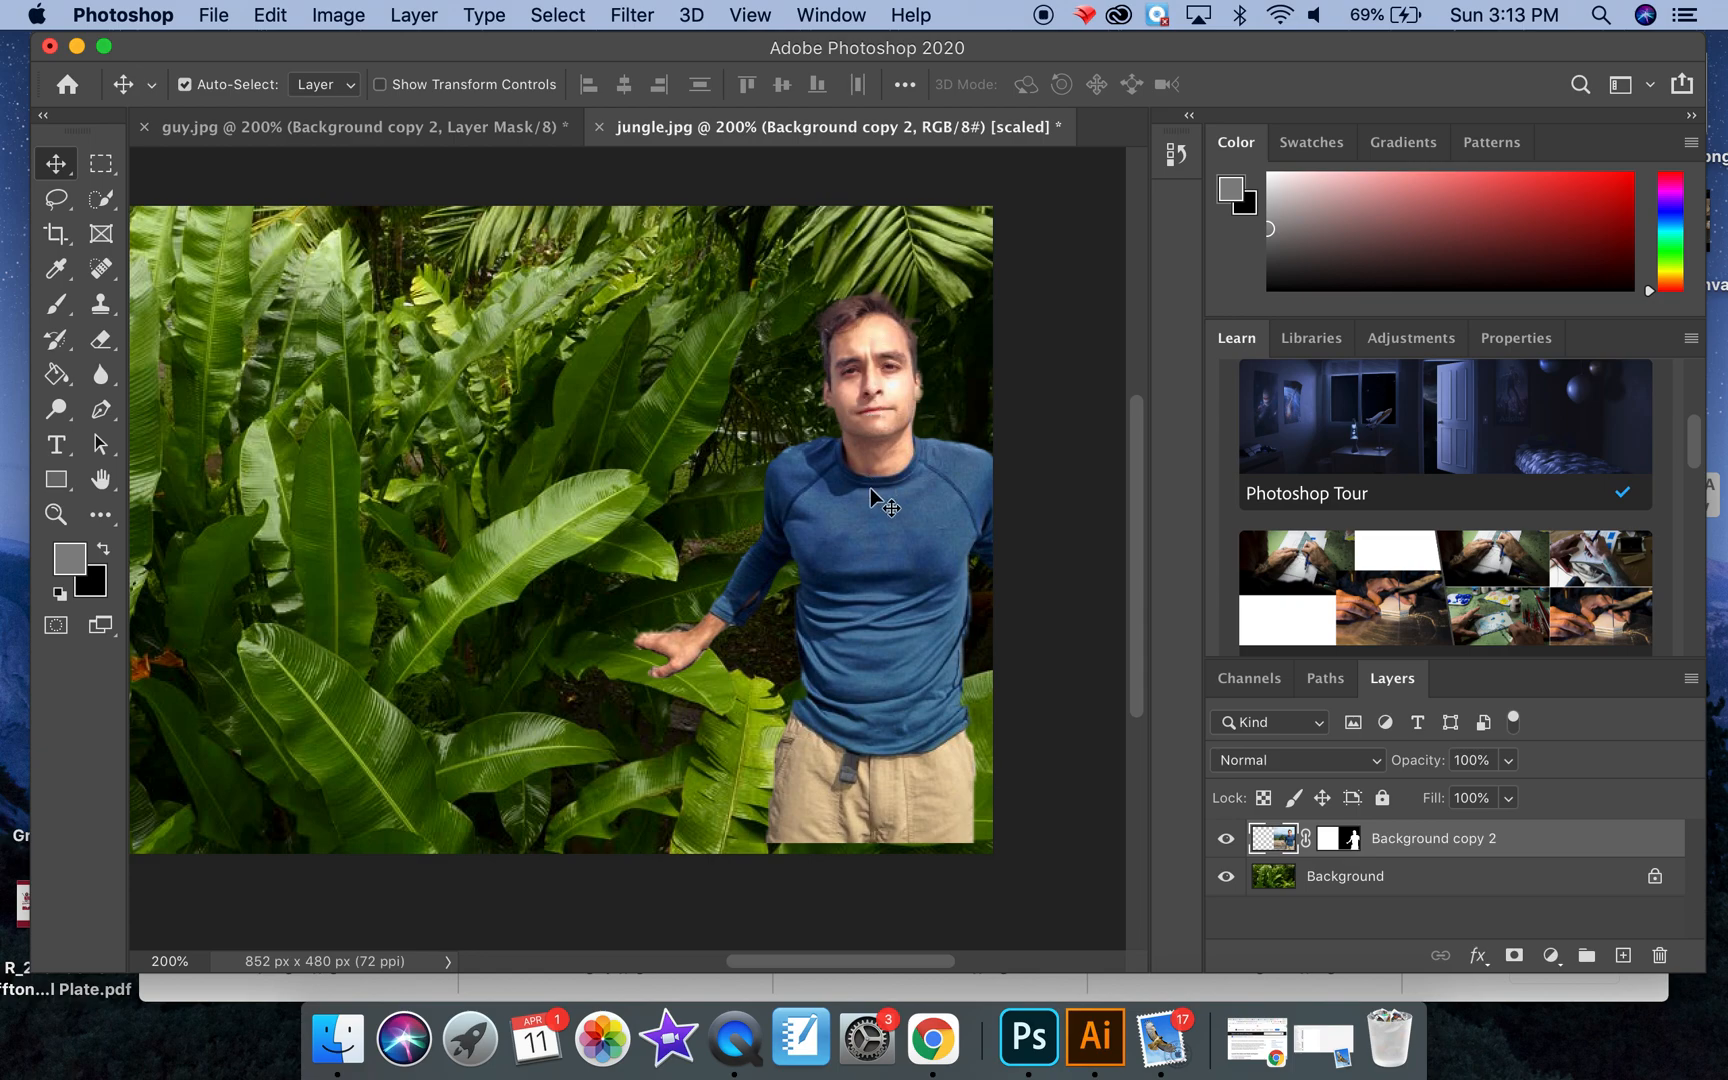
Step: Free Transform the man to about 90.62% width and 89.60% height and shift him slightly left among the leaves
key("super+t")
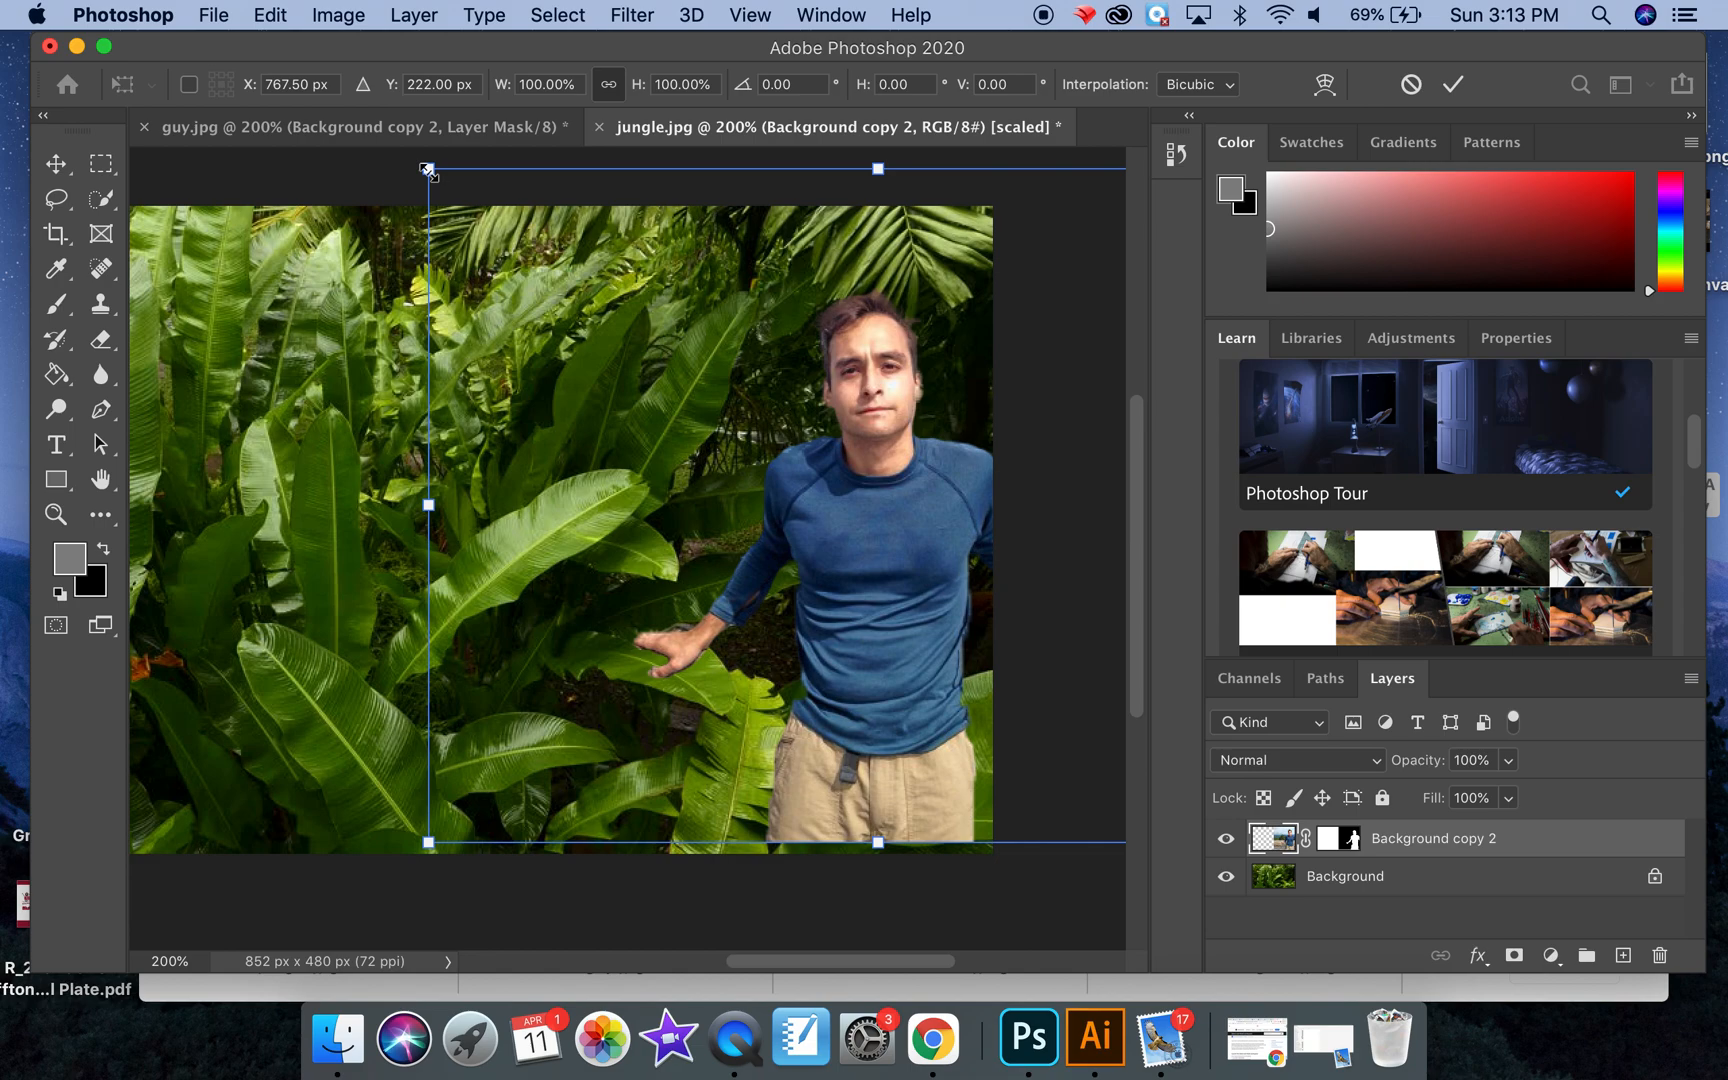
left_click_drag(428, 169, 513, 238)
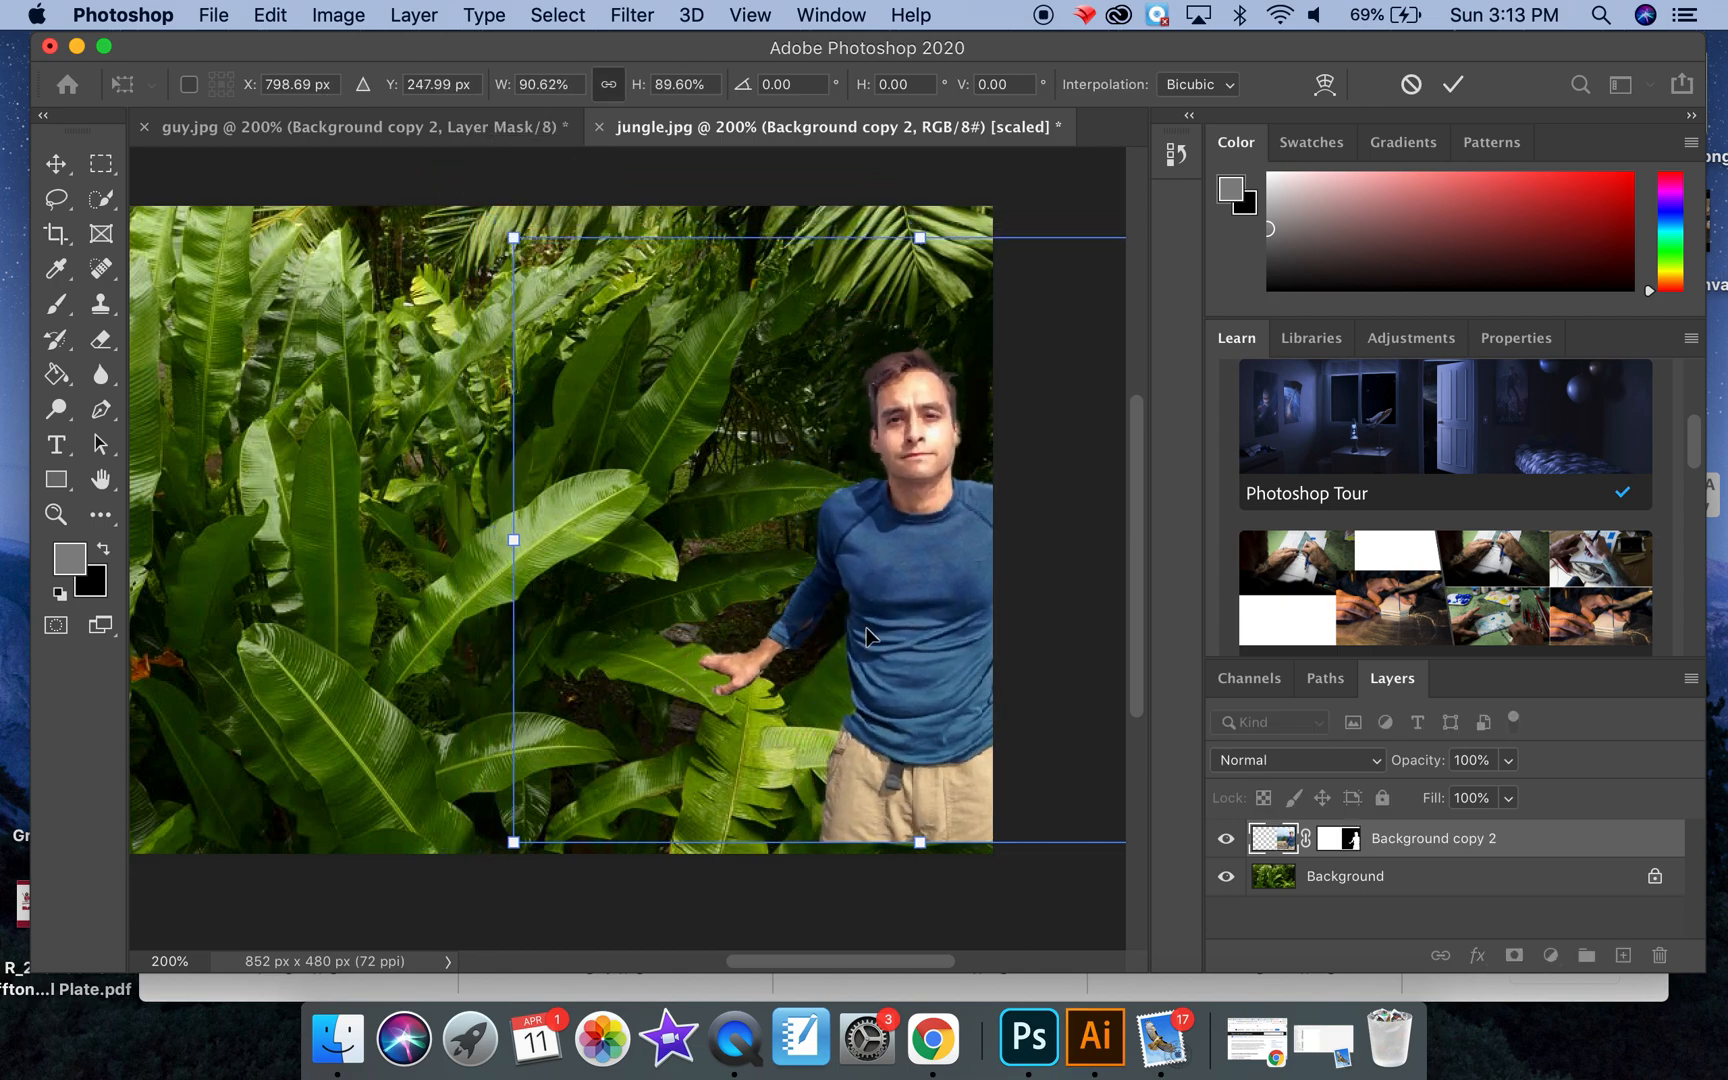
left_click_drag(902, 644, 856, 639)
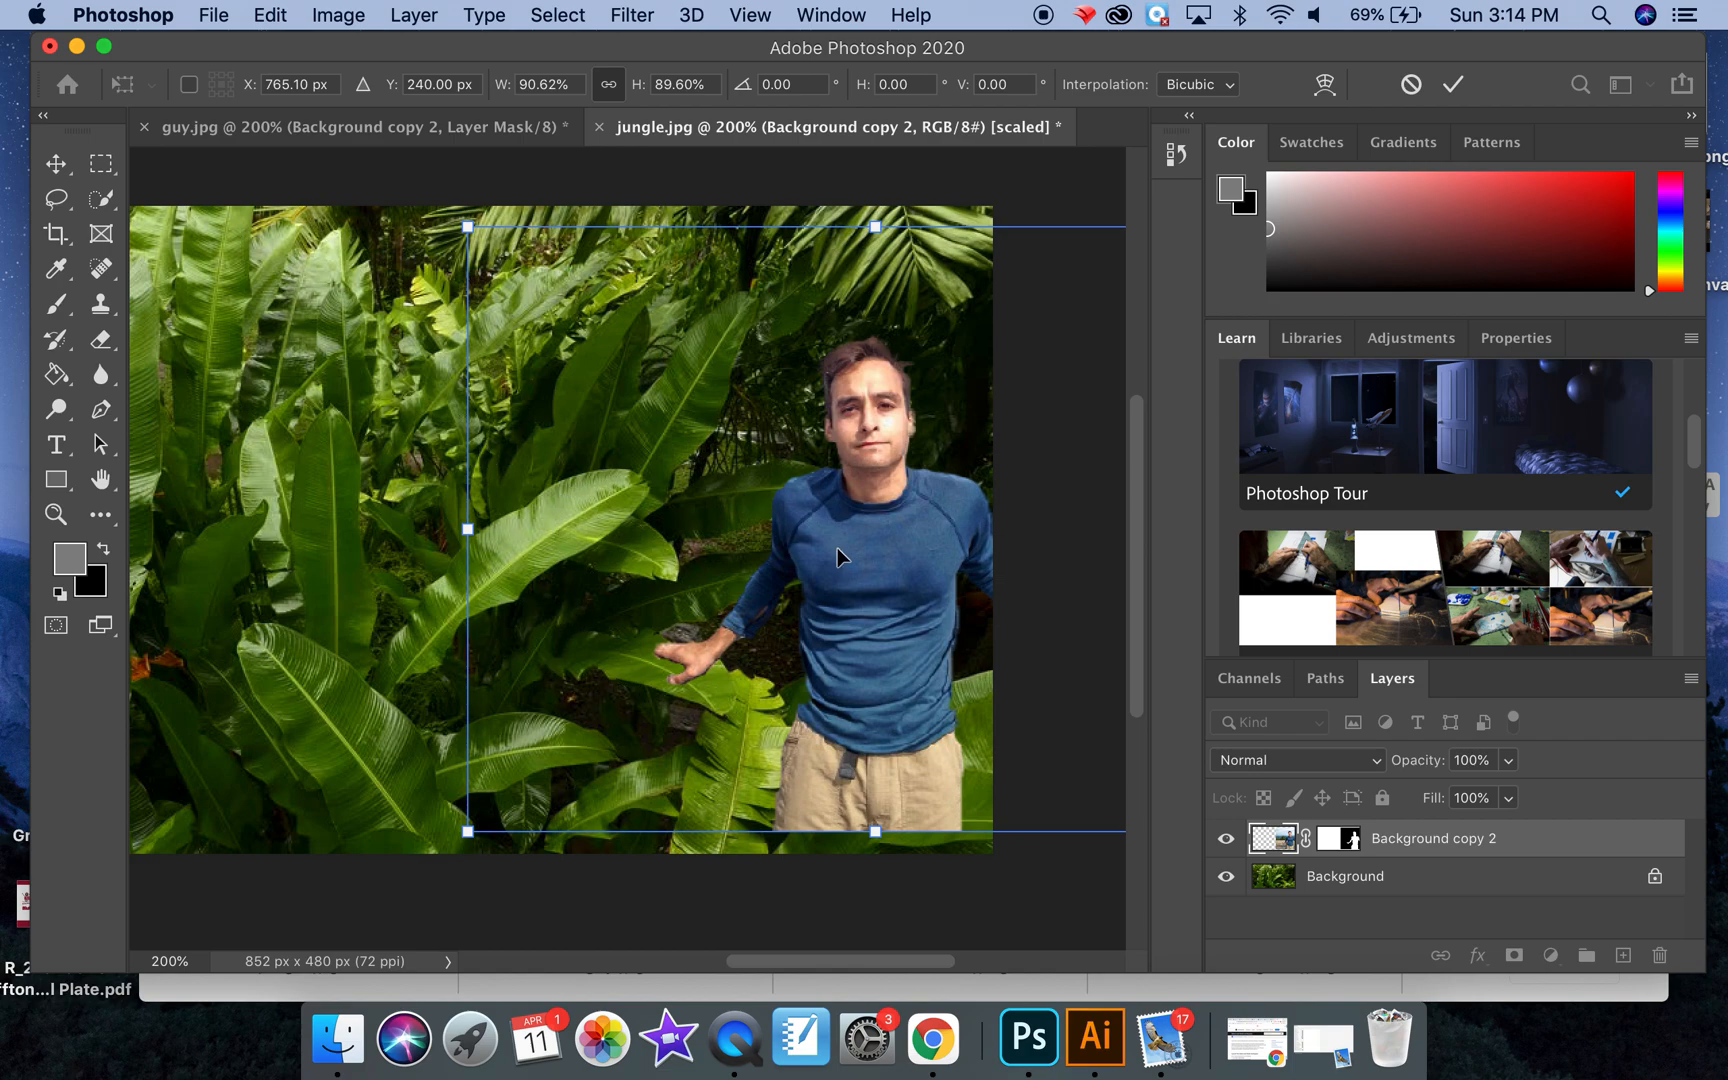
key("Return")
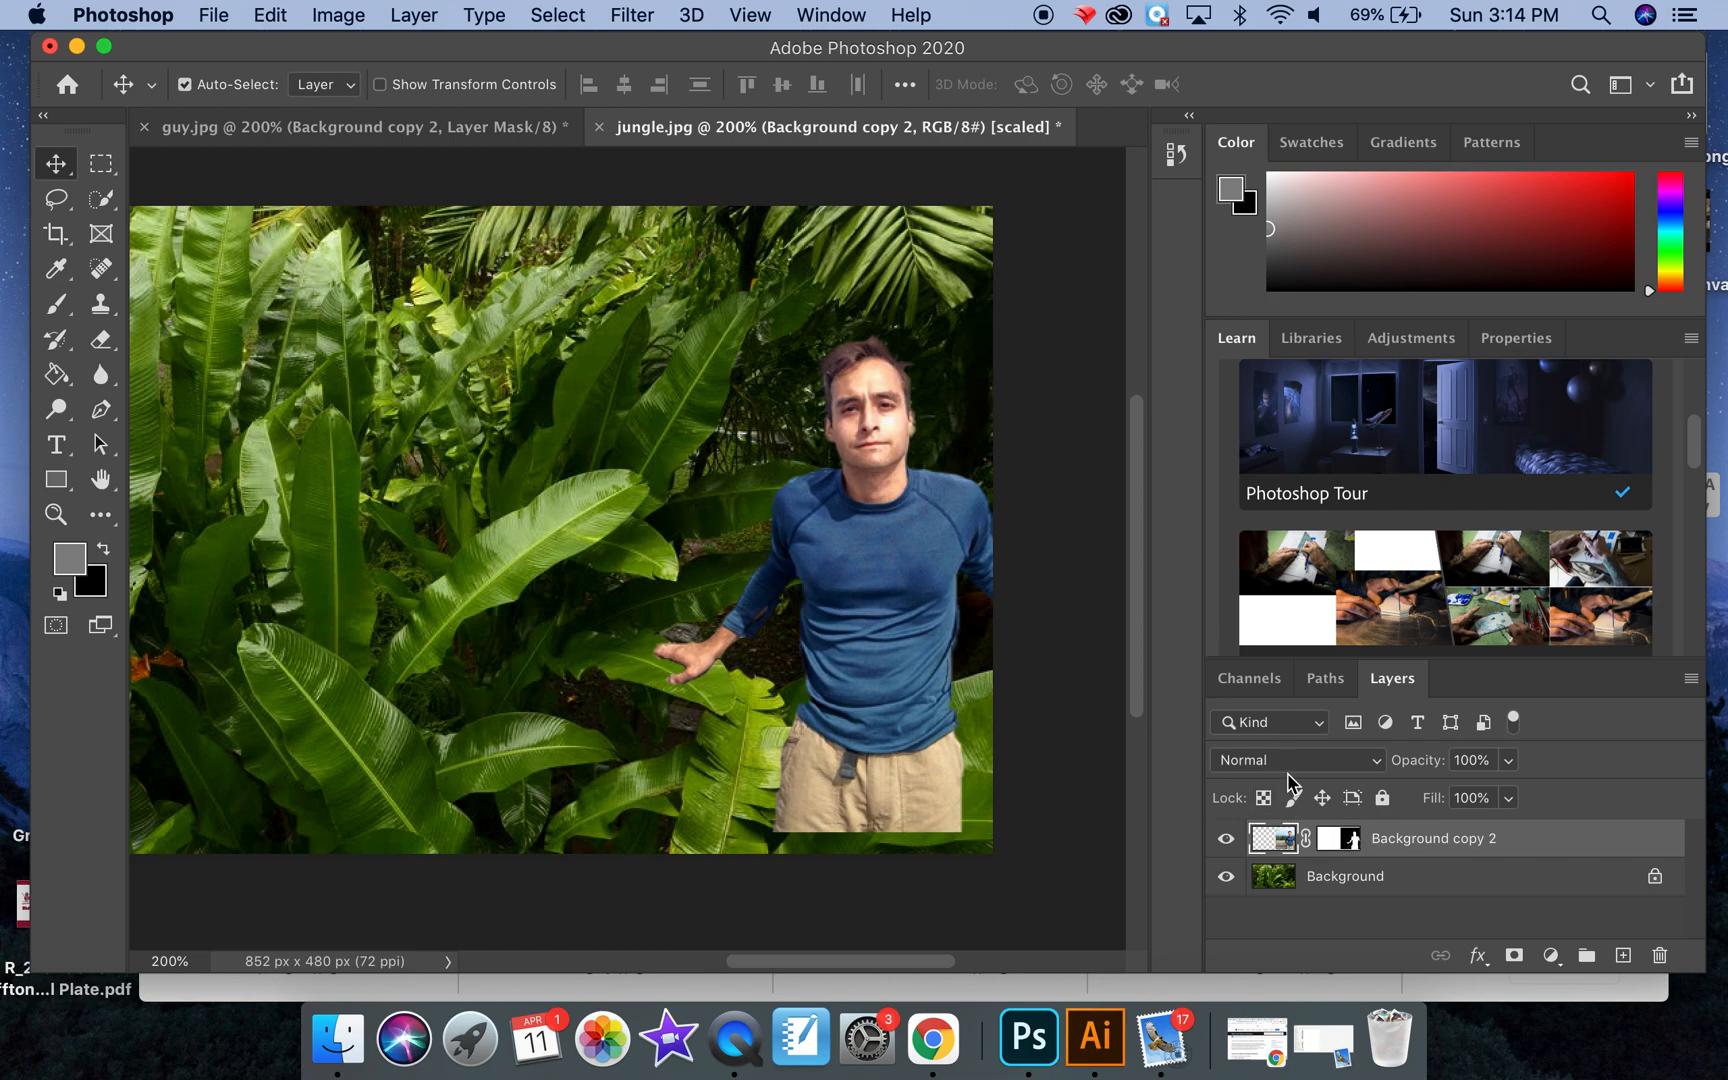
Step: Target the layer mask of Background copy 2 with the Brush tool, using the dark foreground color #131313
left_click(1350, 842)
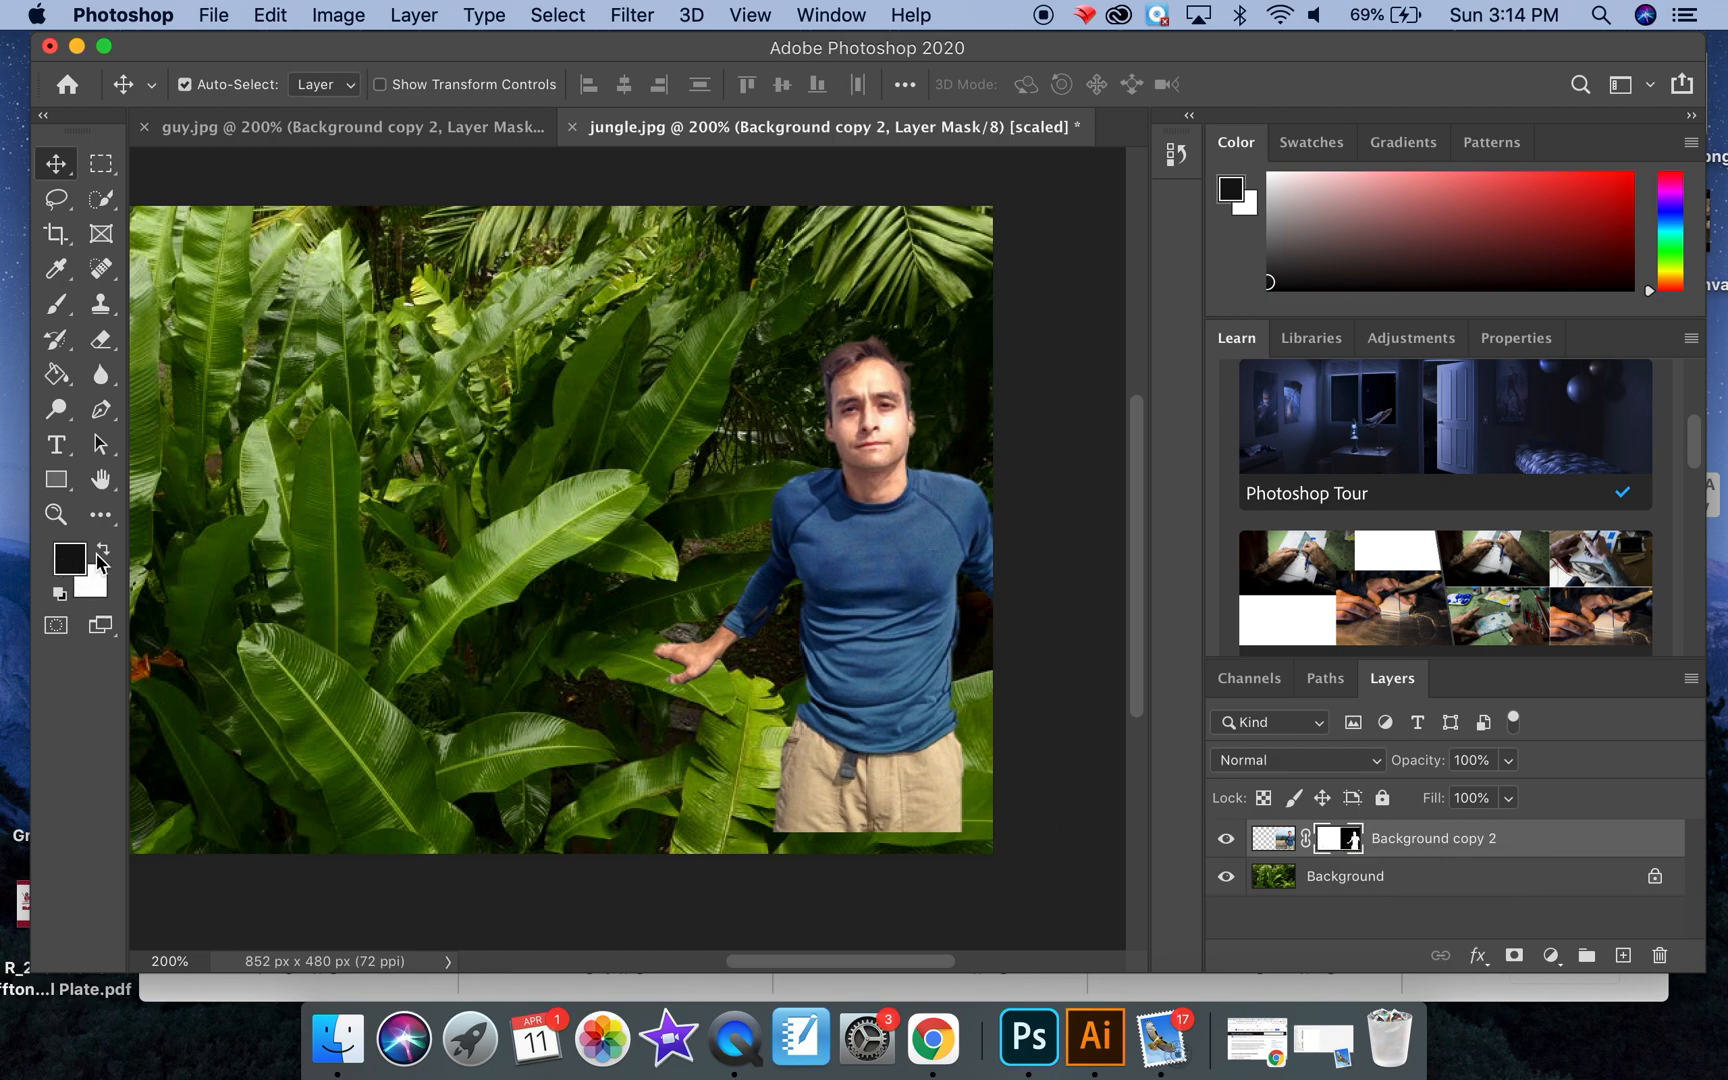
left_click(59, 307)
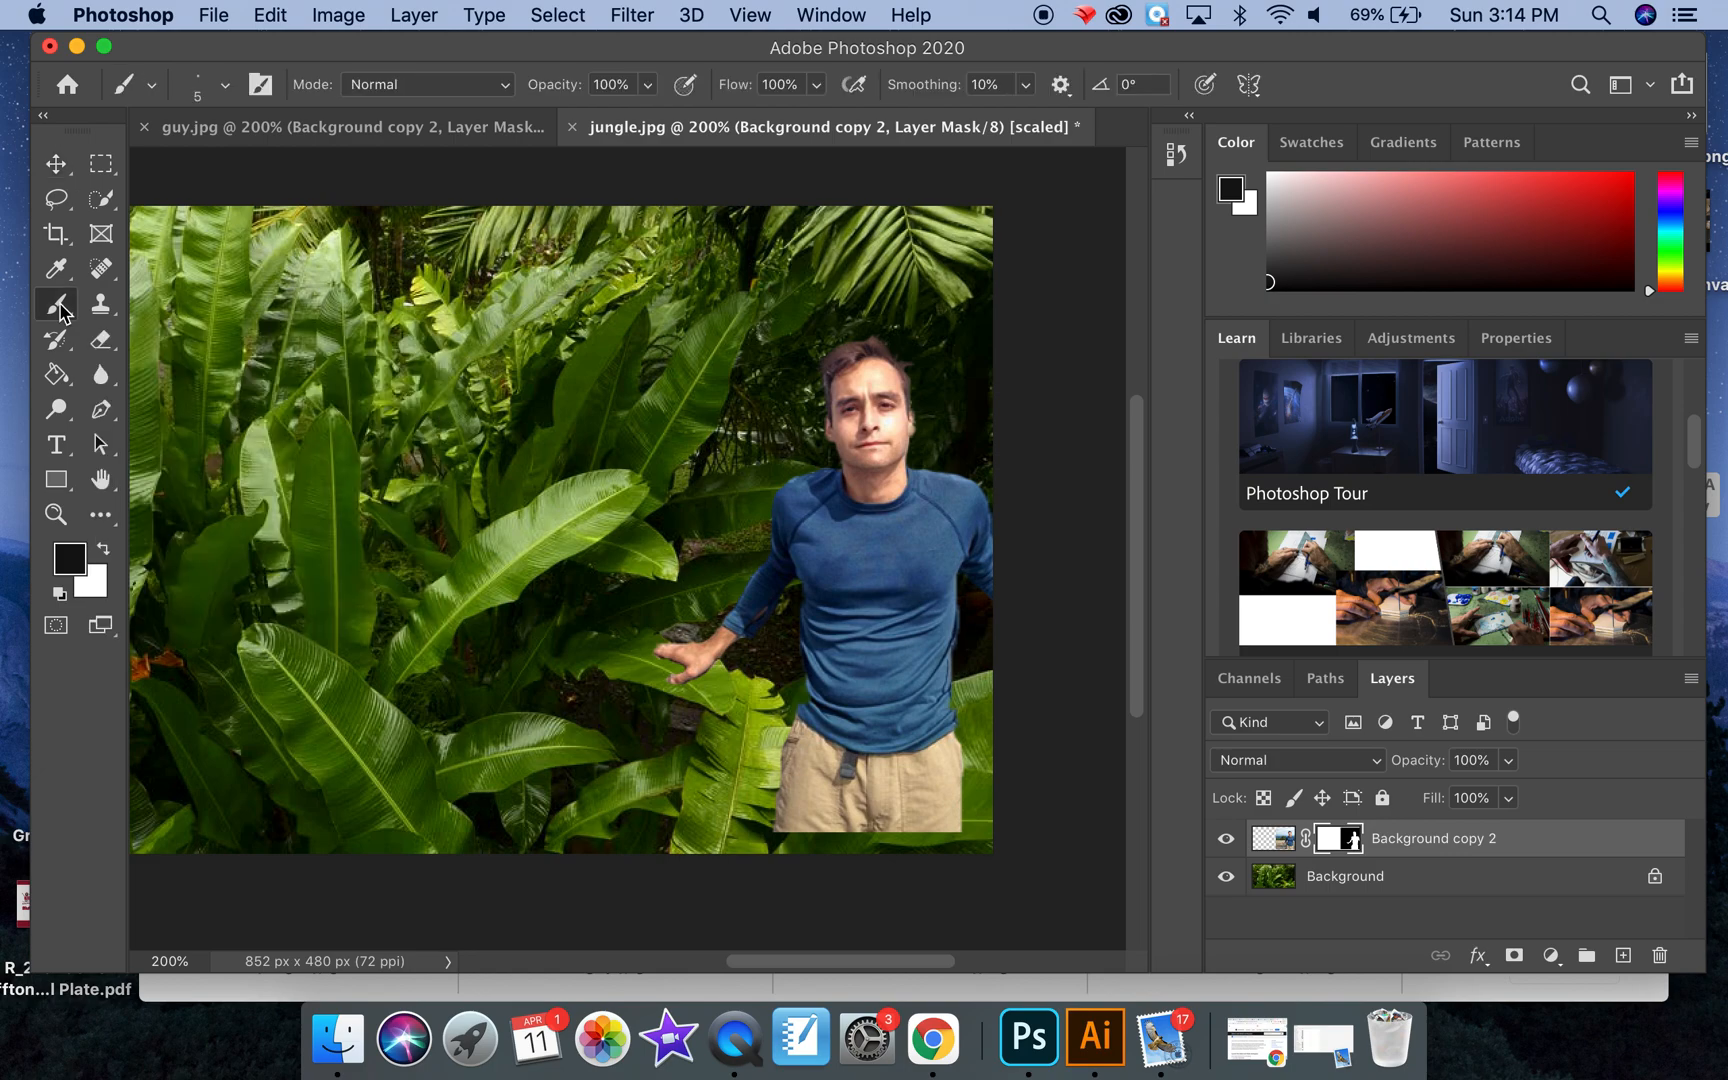
left_click(73, 566)
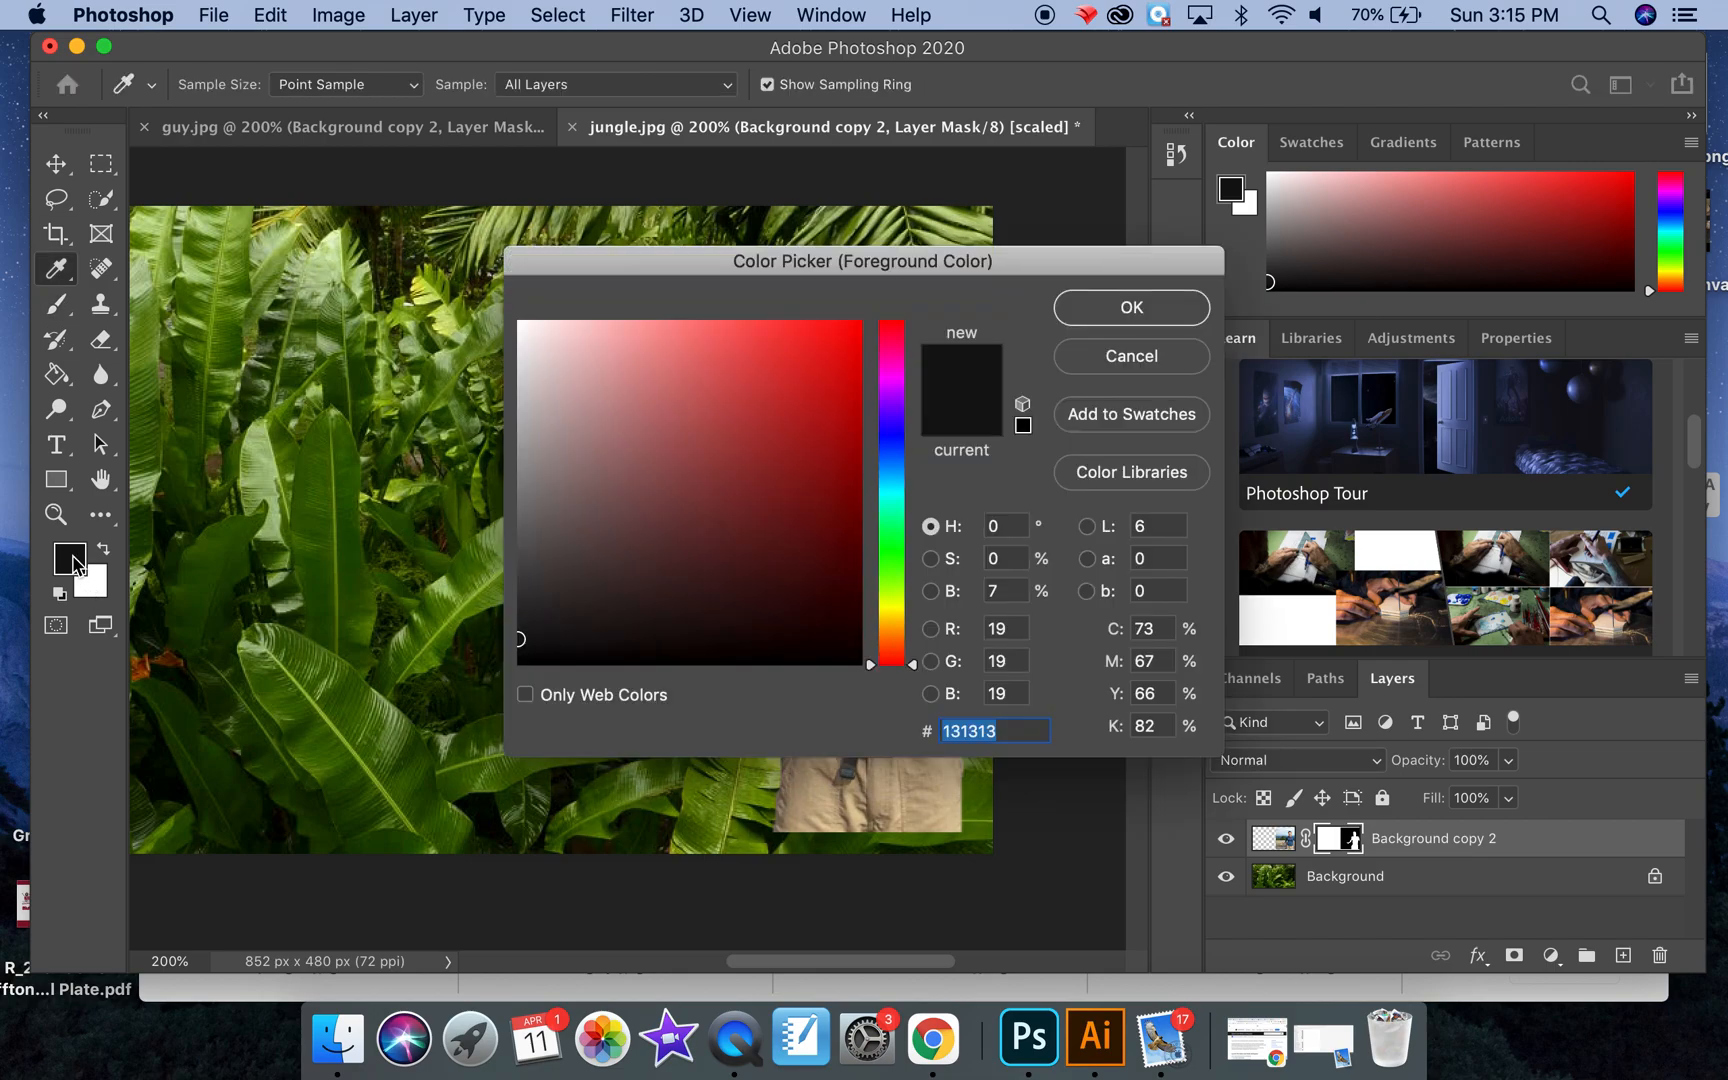
left_click(1102, 314)
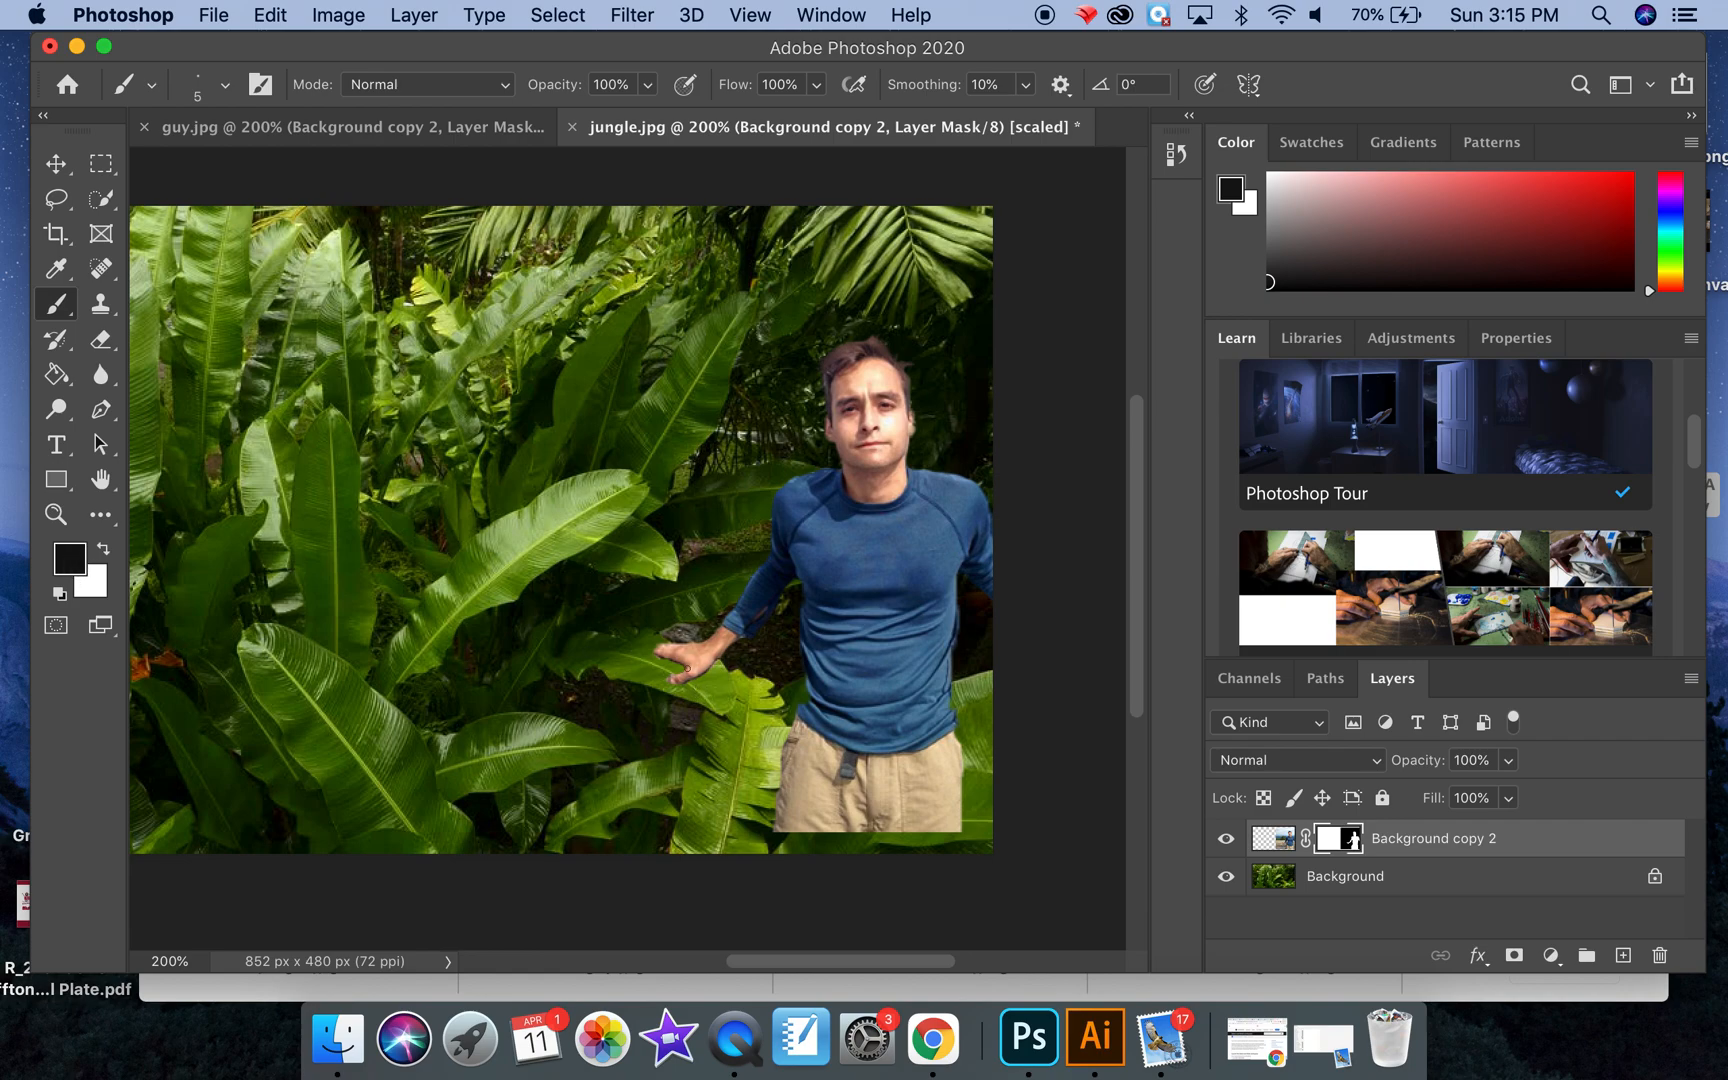
Step: Enlarge the brush to 30 px and paint black on the mask over the man's outstretched hand
key("bracketright")
key("bracketright")
key("bracketright")
key("bracketright")
left_click_drag(648, 653, 697, 671)
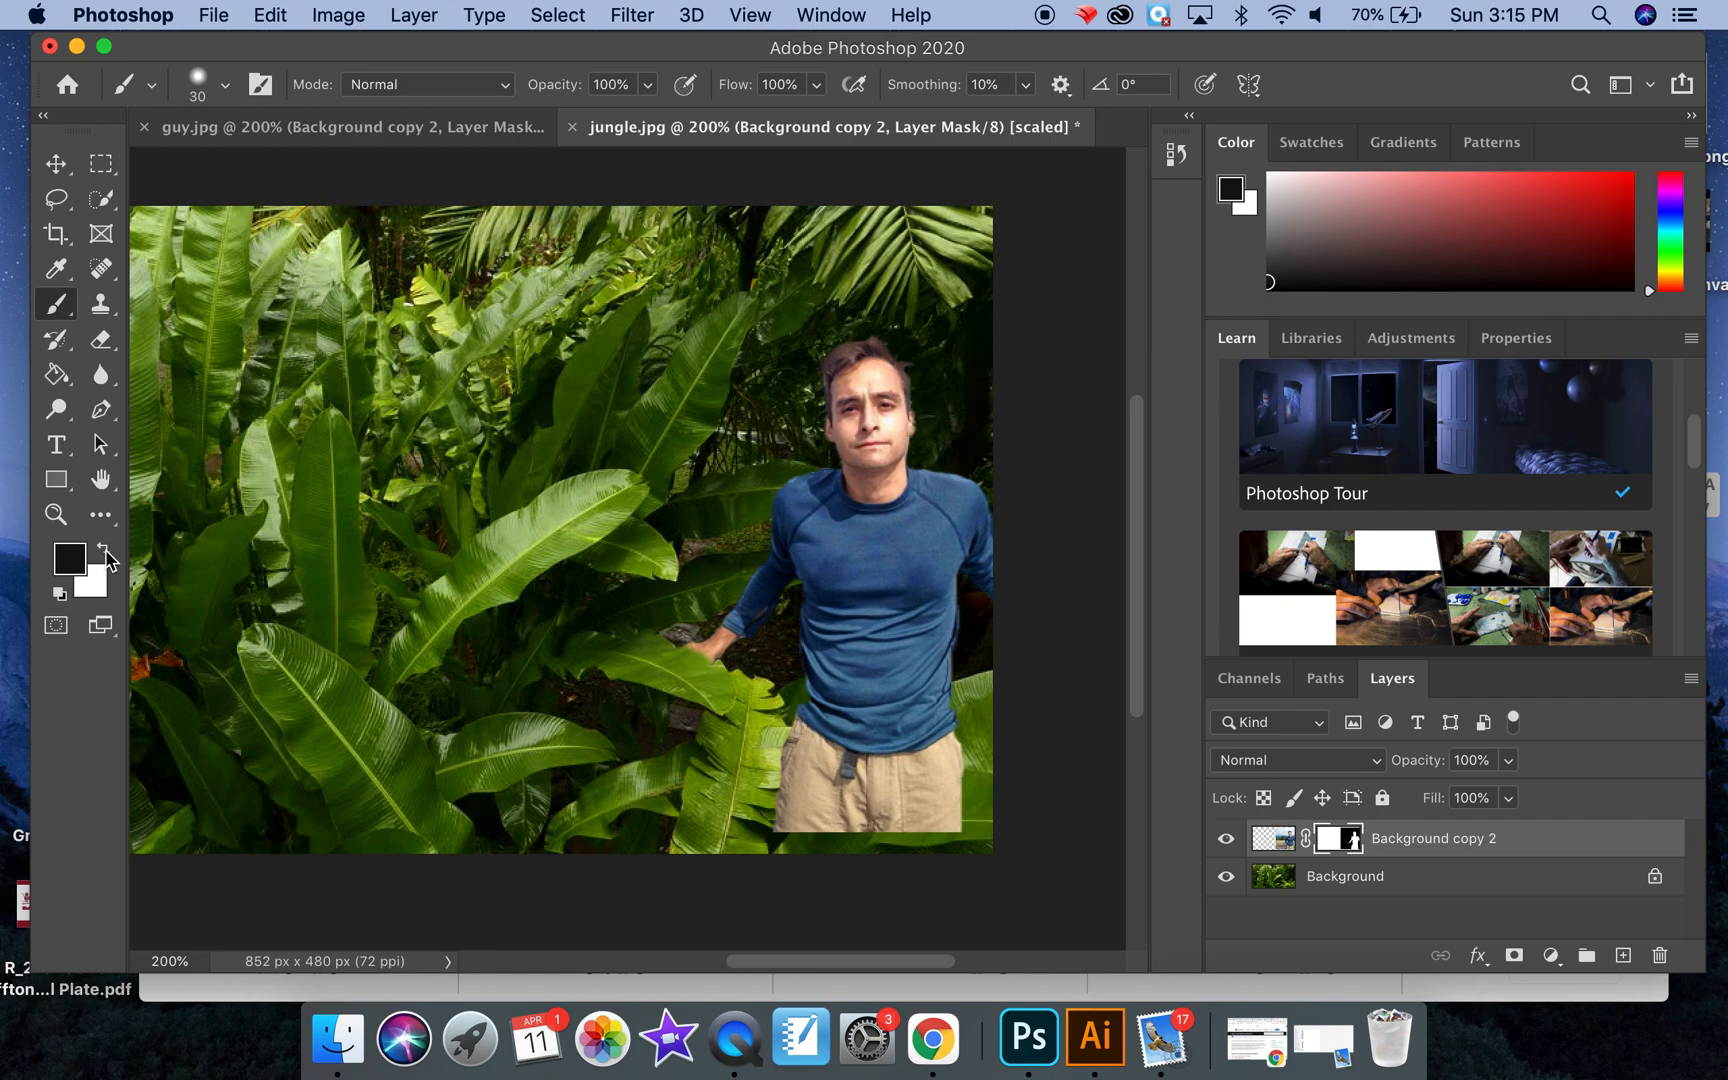
Step: Paint white on the mask over the hidden hand, and reduce the brush to 9 px
left_click(104, 548)
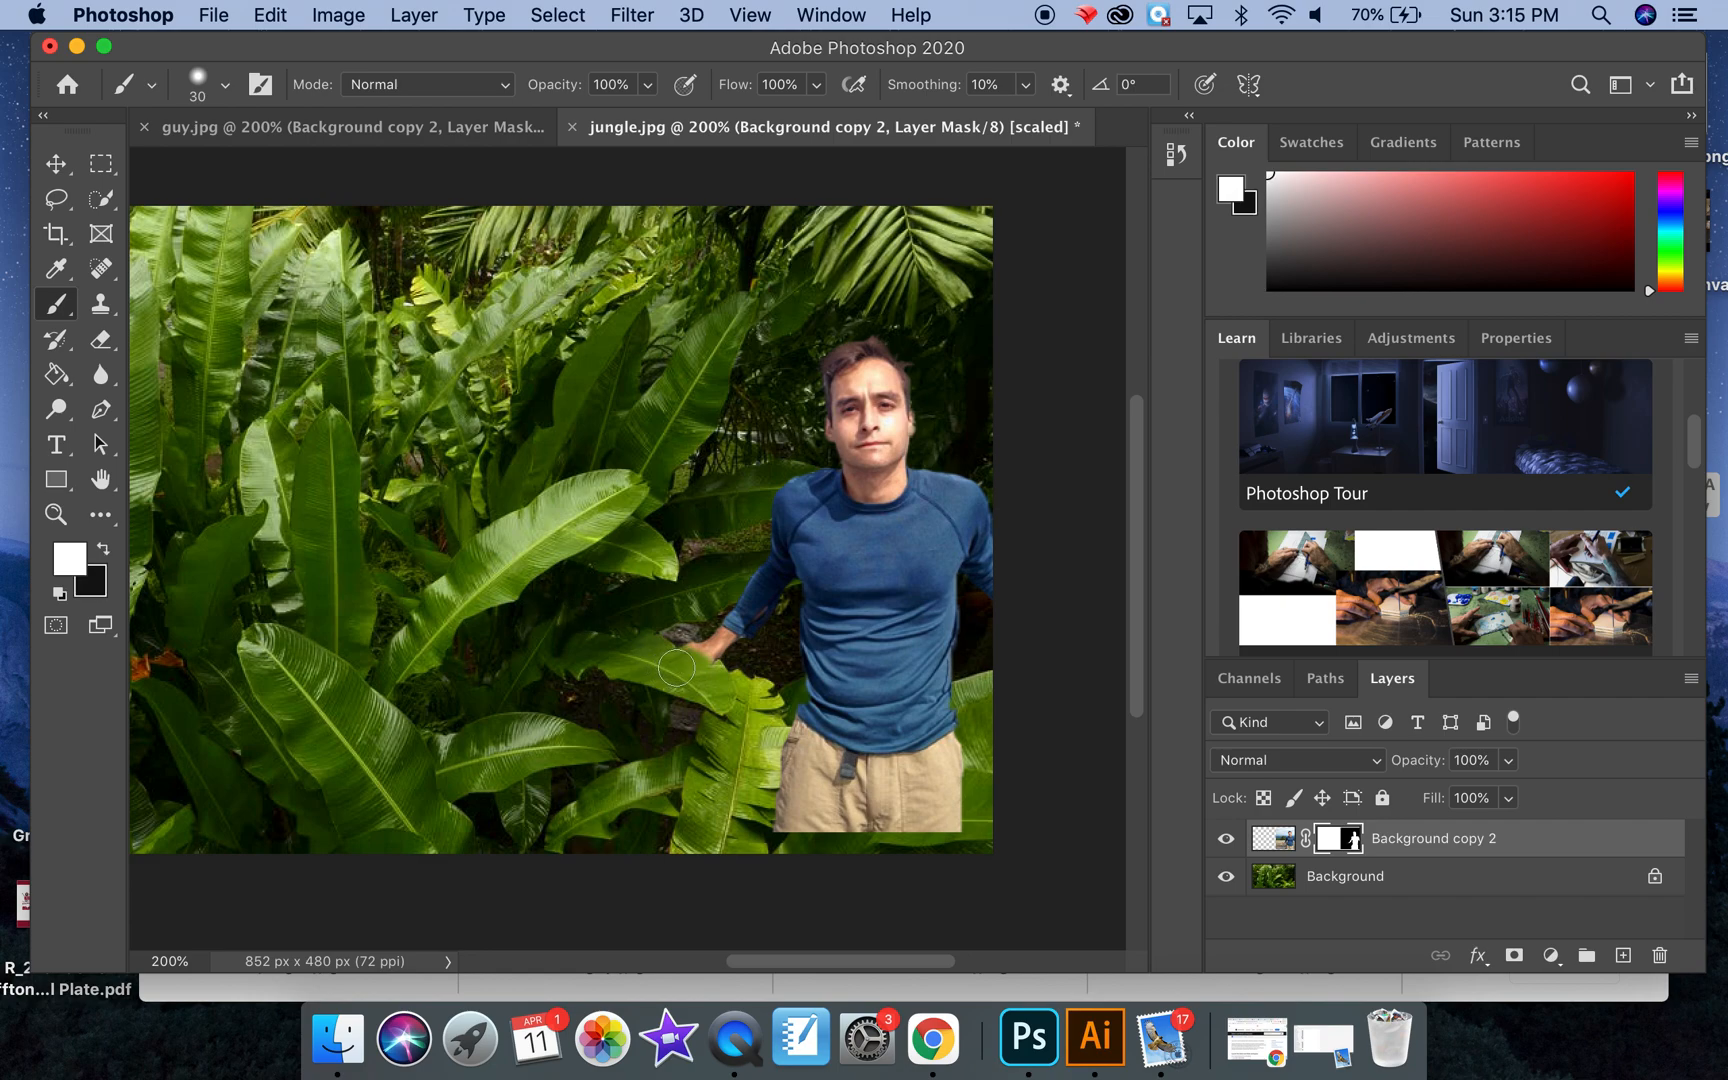
left_click_drag(706, 662, 636, 655)
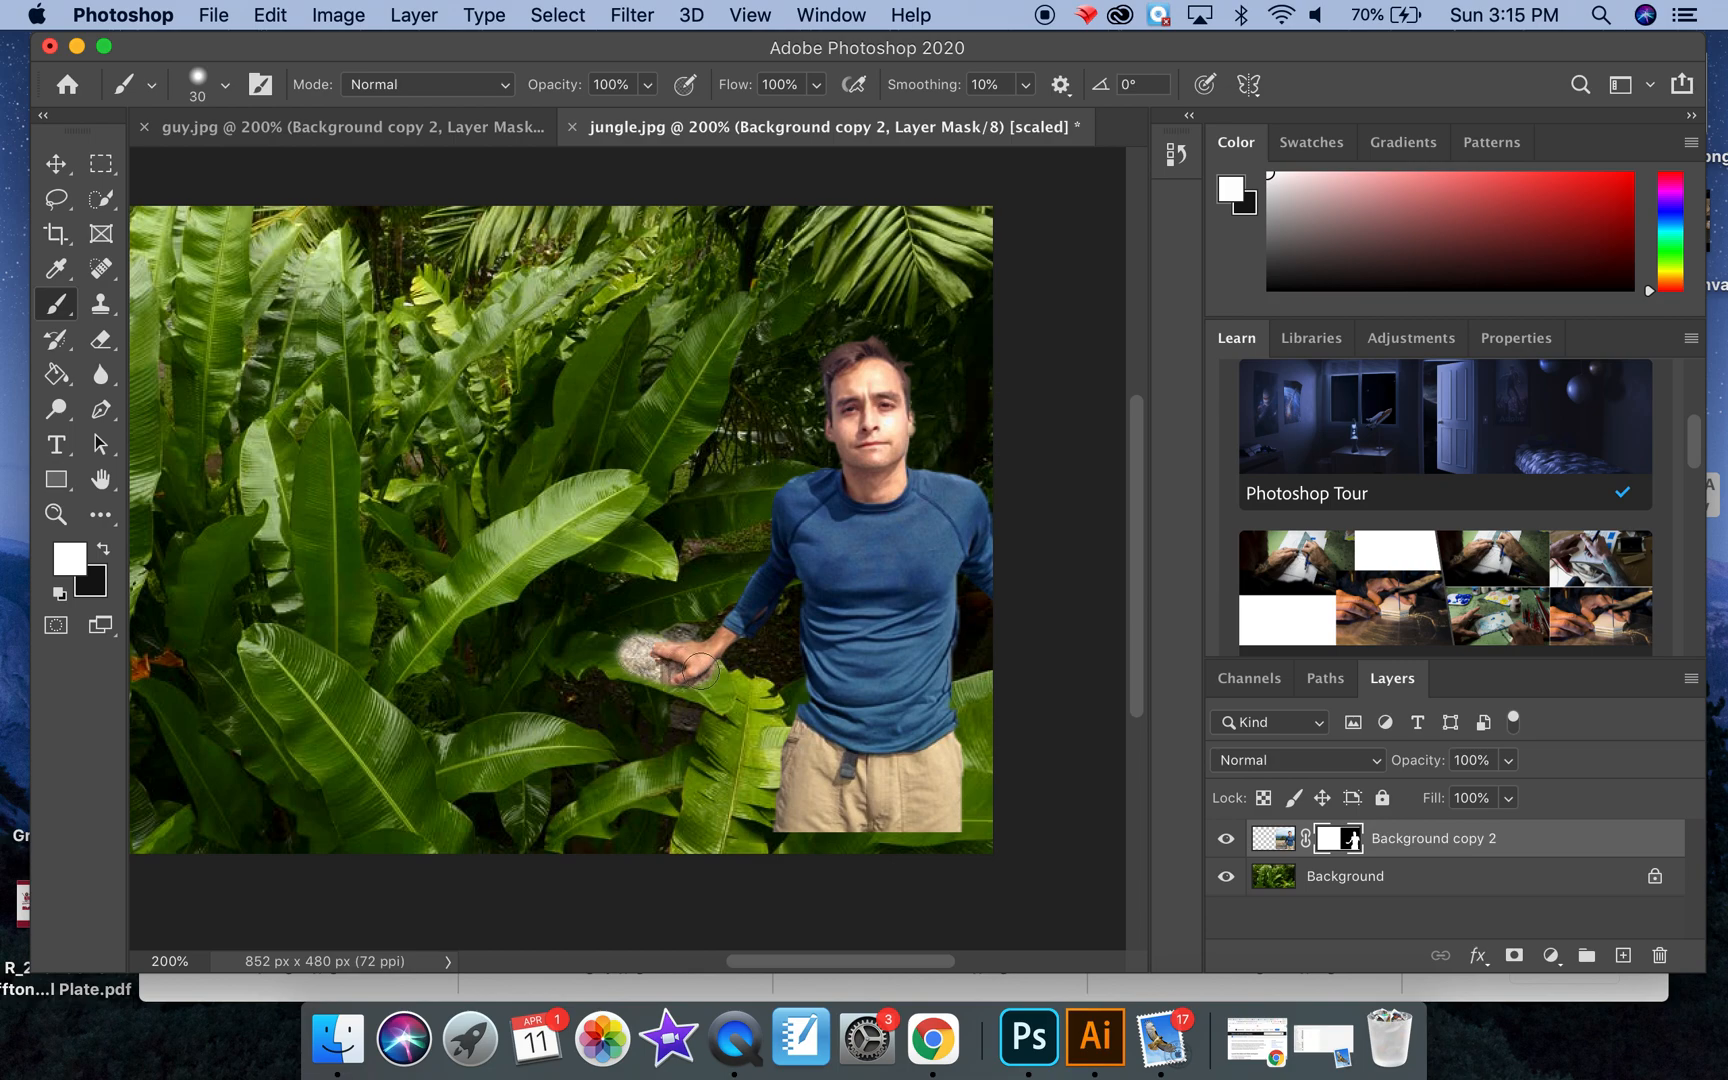
key("bracketleft")
key("bracketleft")
key("bracketleft")
Step: Revert the image to the Free Transform history state, discarding the brush strokes on the hand
left_click(1177, 160)
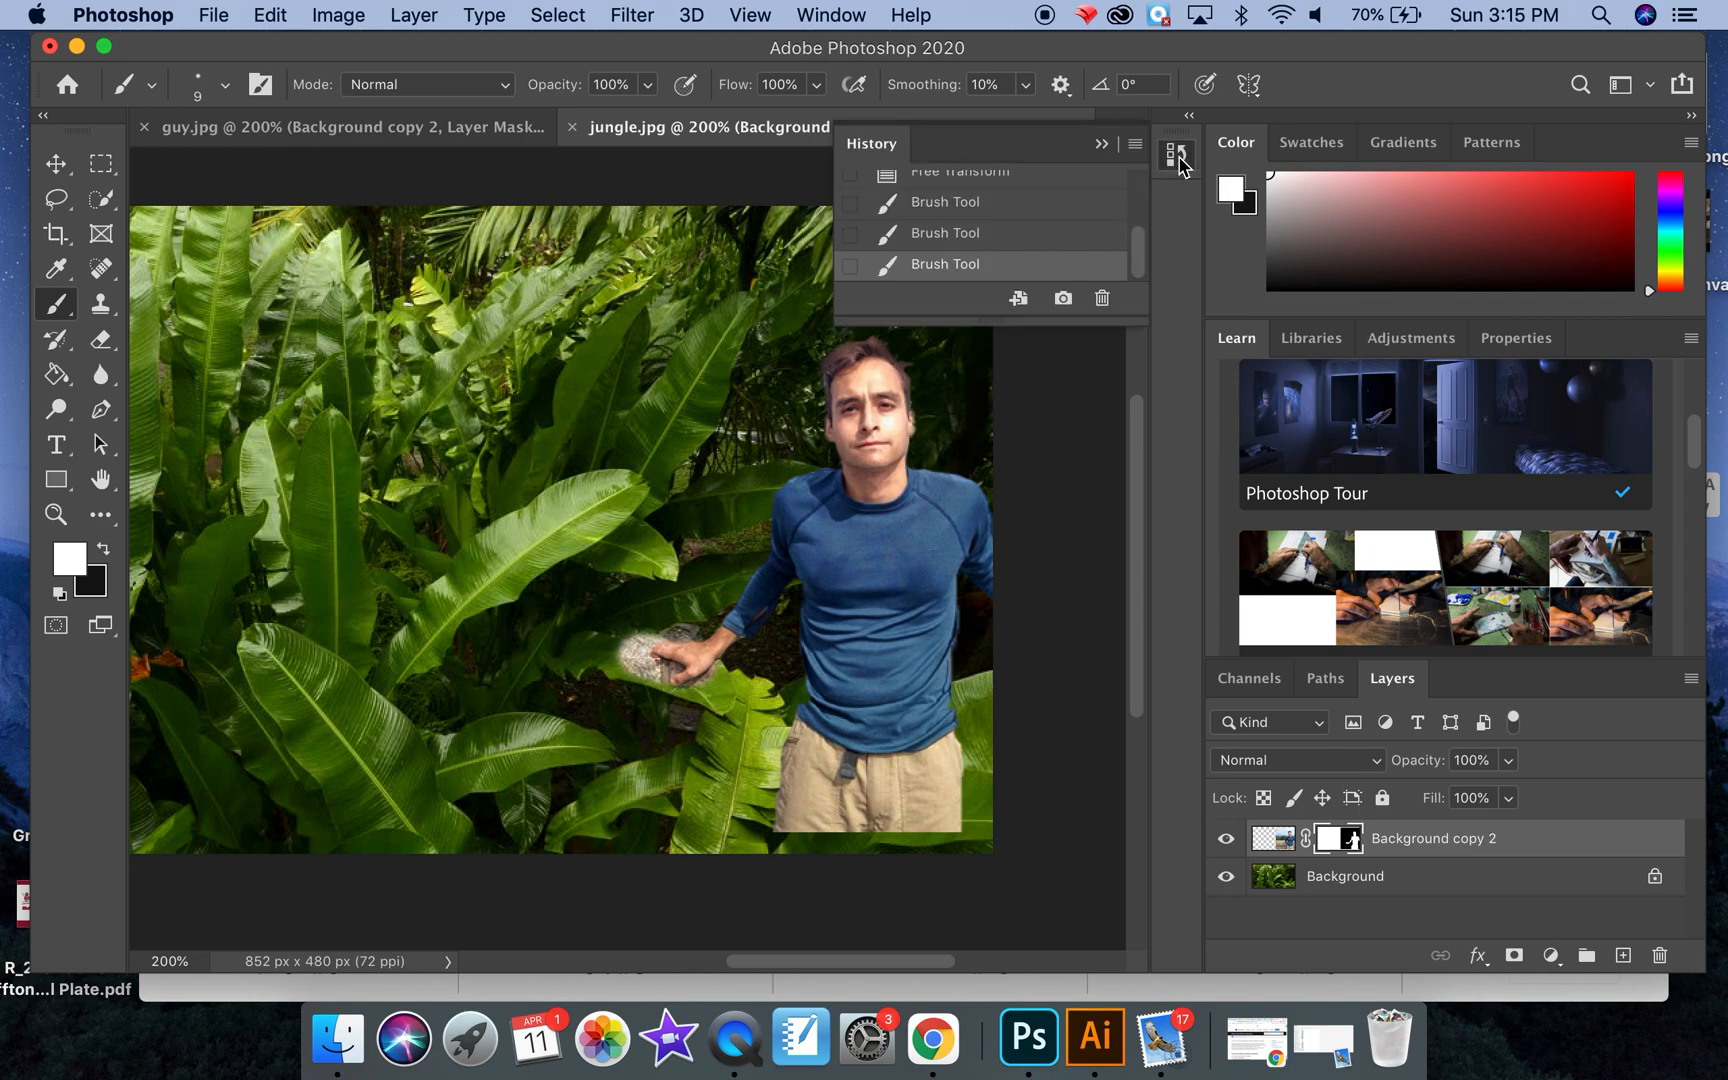
left_click(1101, 144)
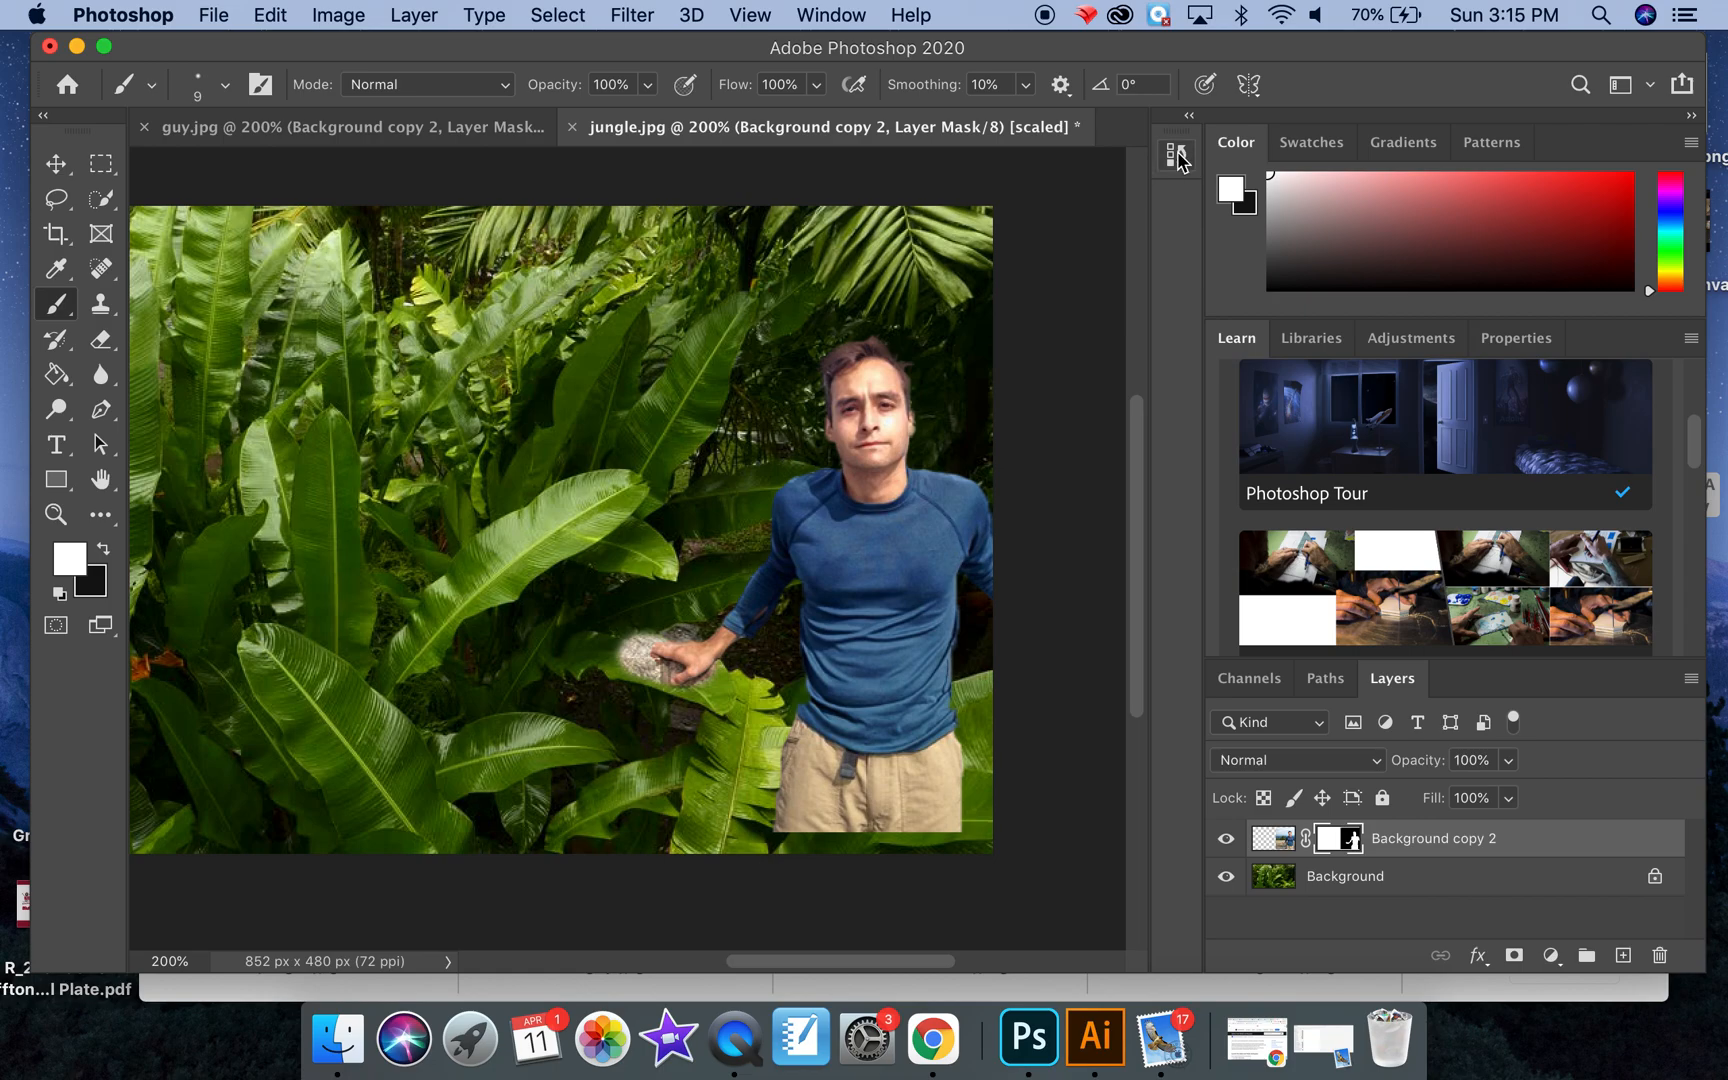
left_click(838, 16)
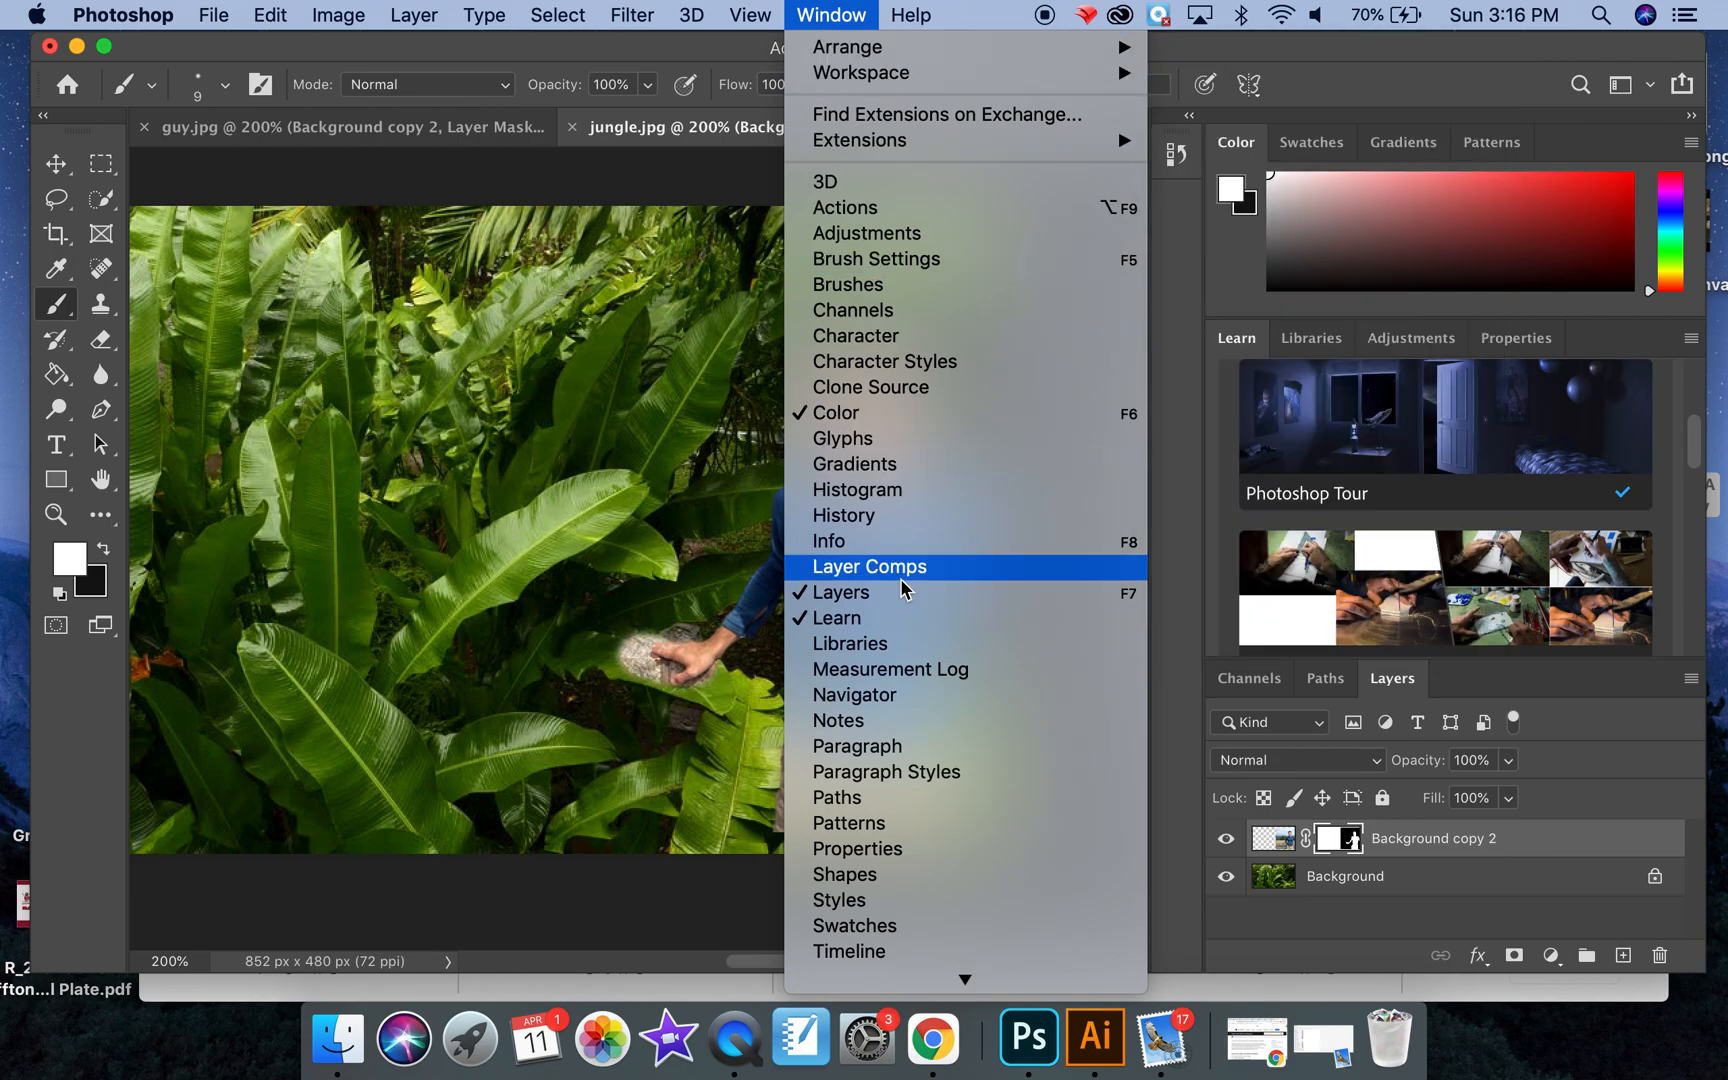
left_click(846, 516)
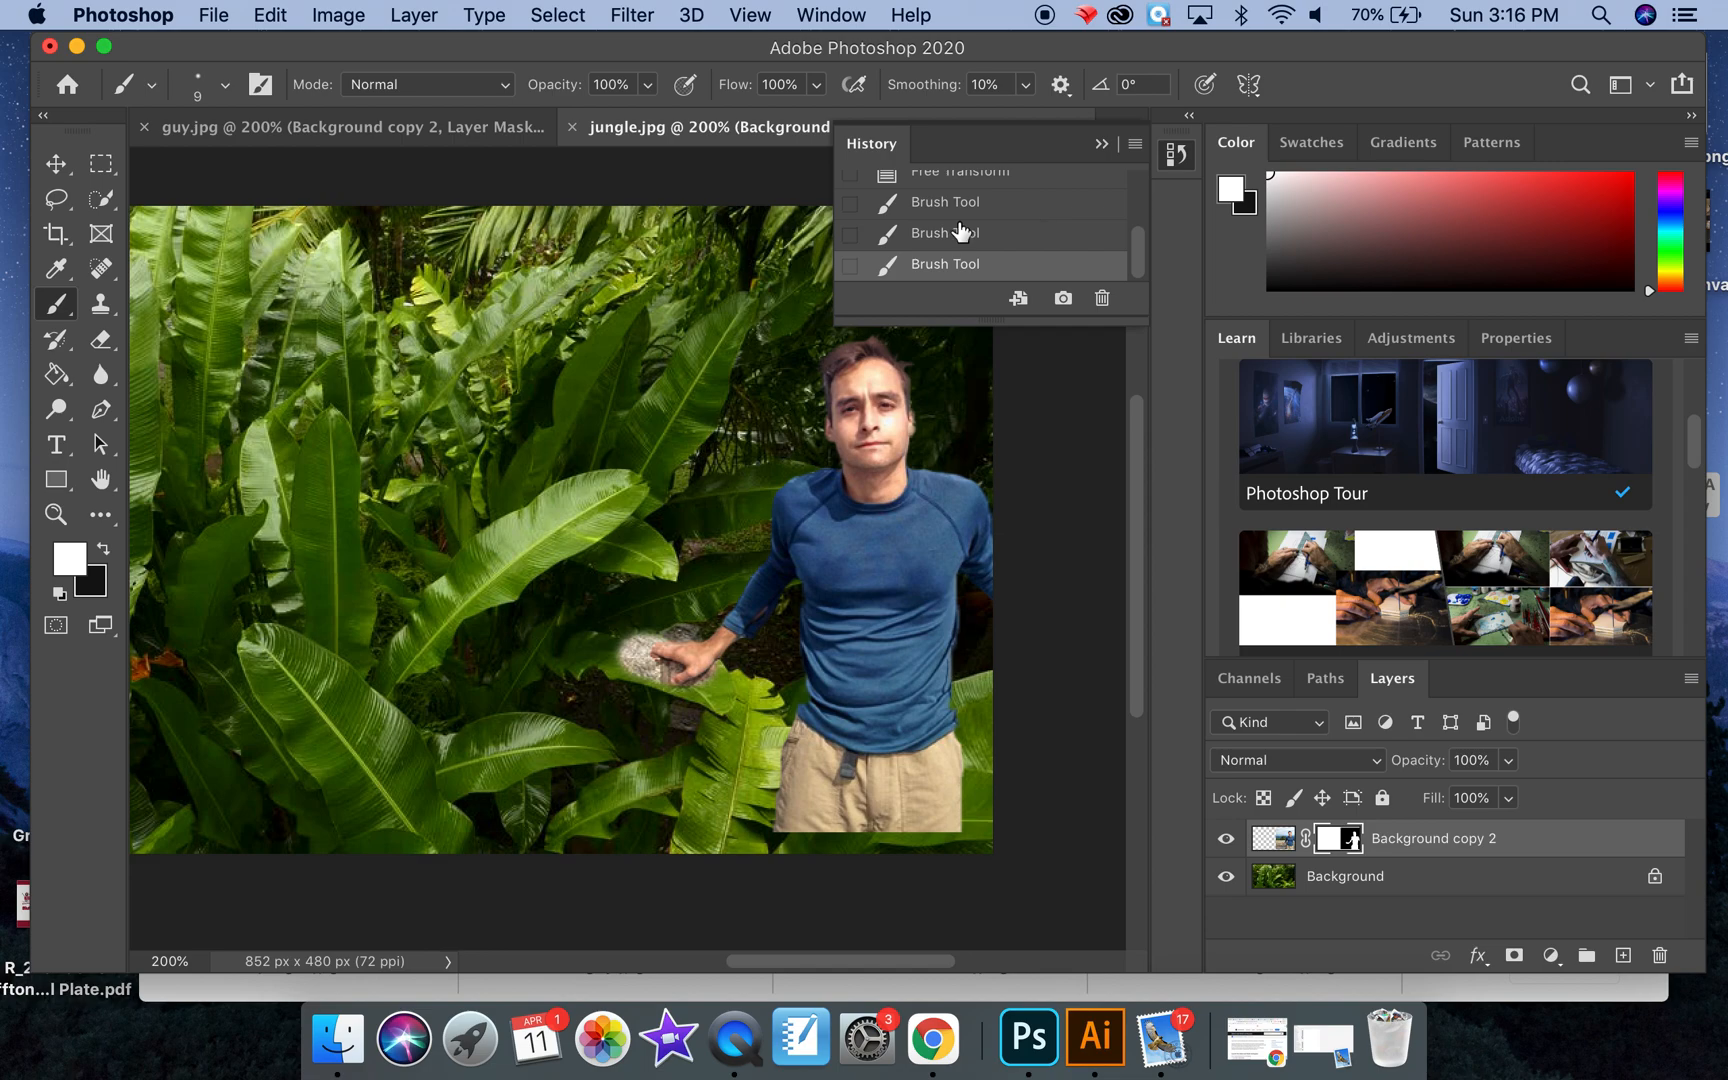
scroll(928, 249, "up", 2)
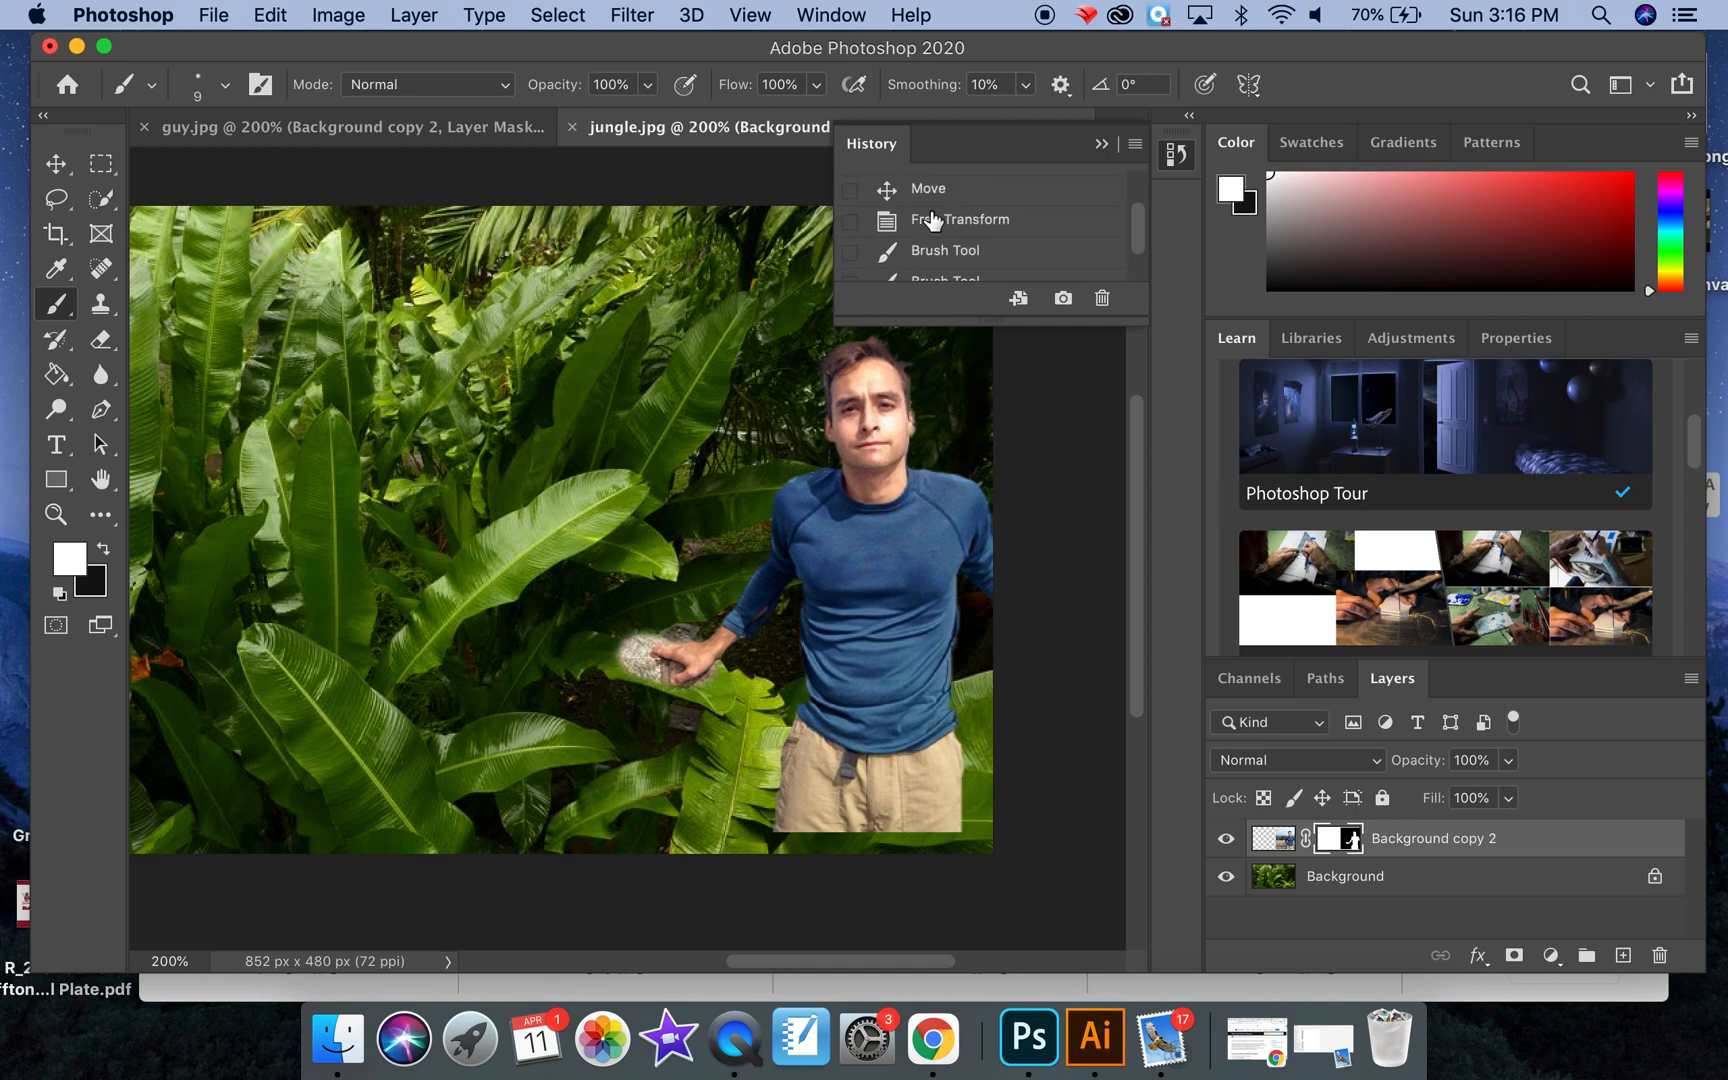
left_click(931, 222)
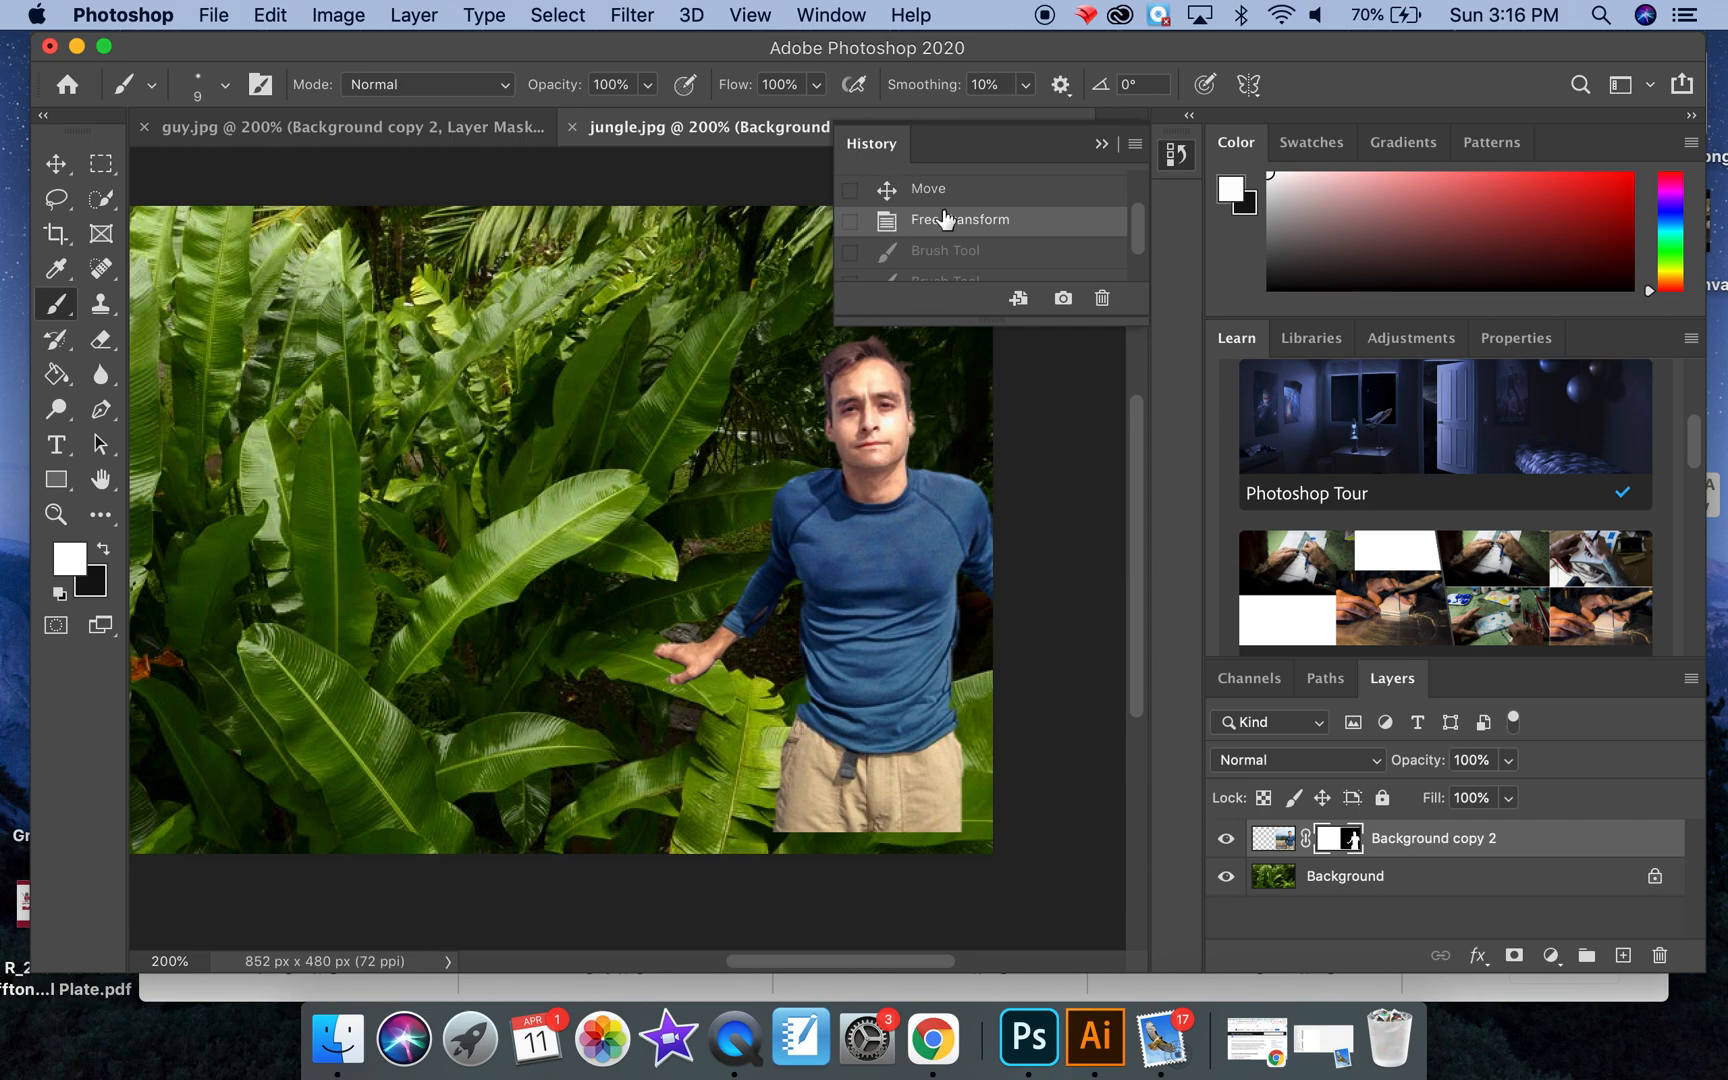
scroll(1129, 246, "up", 2)
scroll(1124, 255, "down", 4)
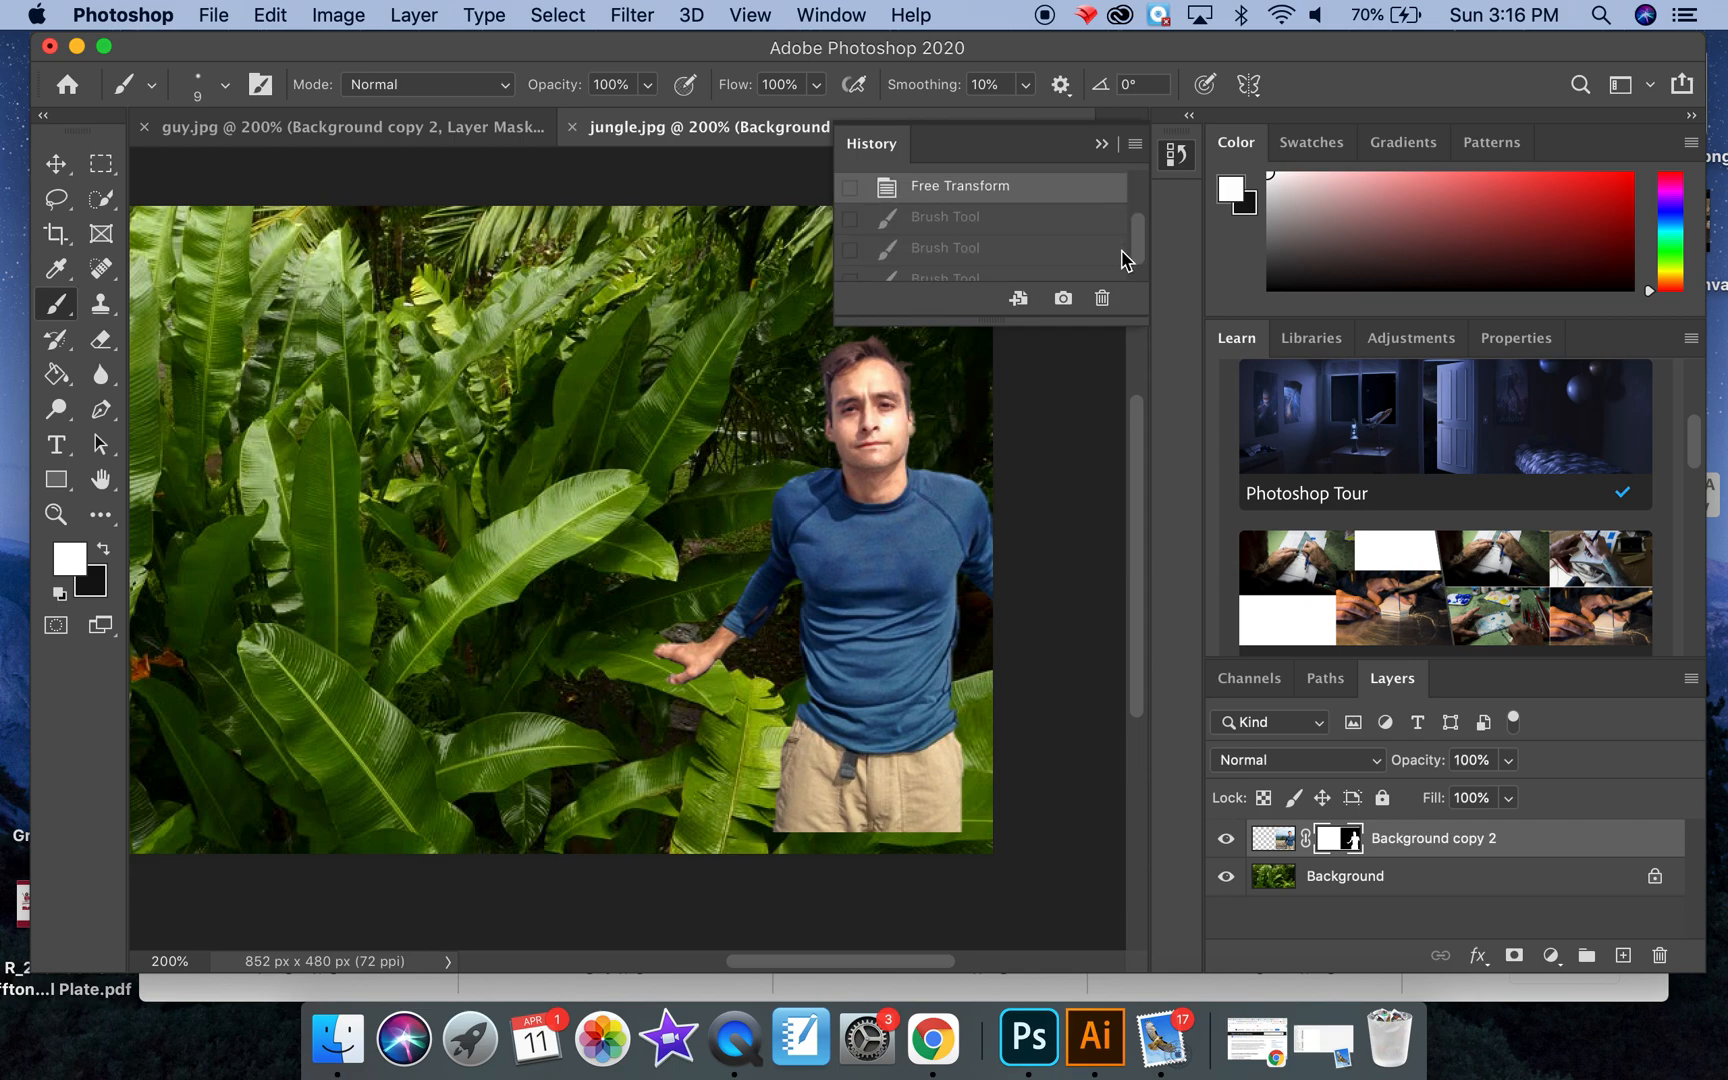
left_click(1104, 147)
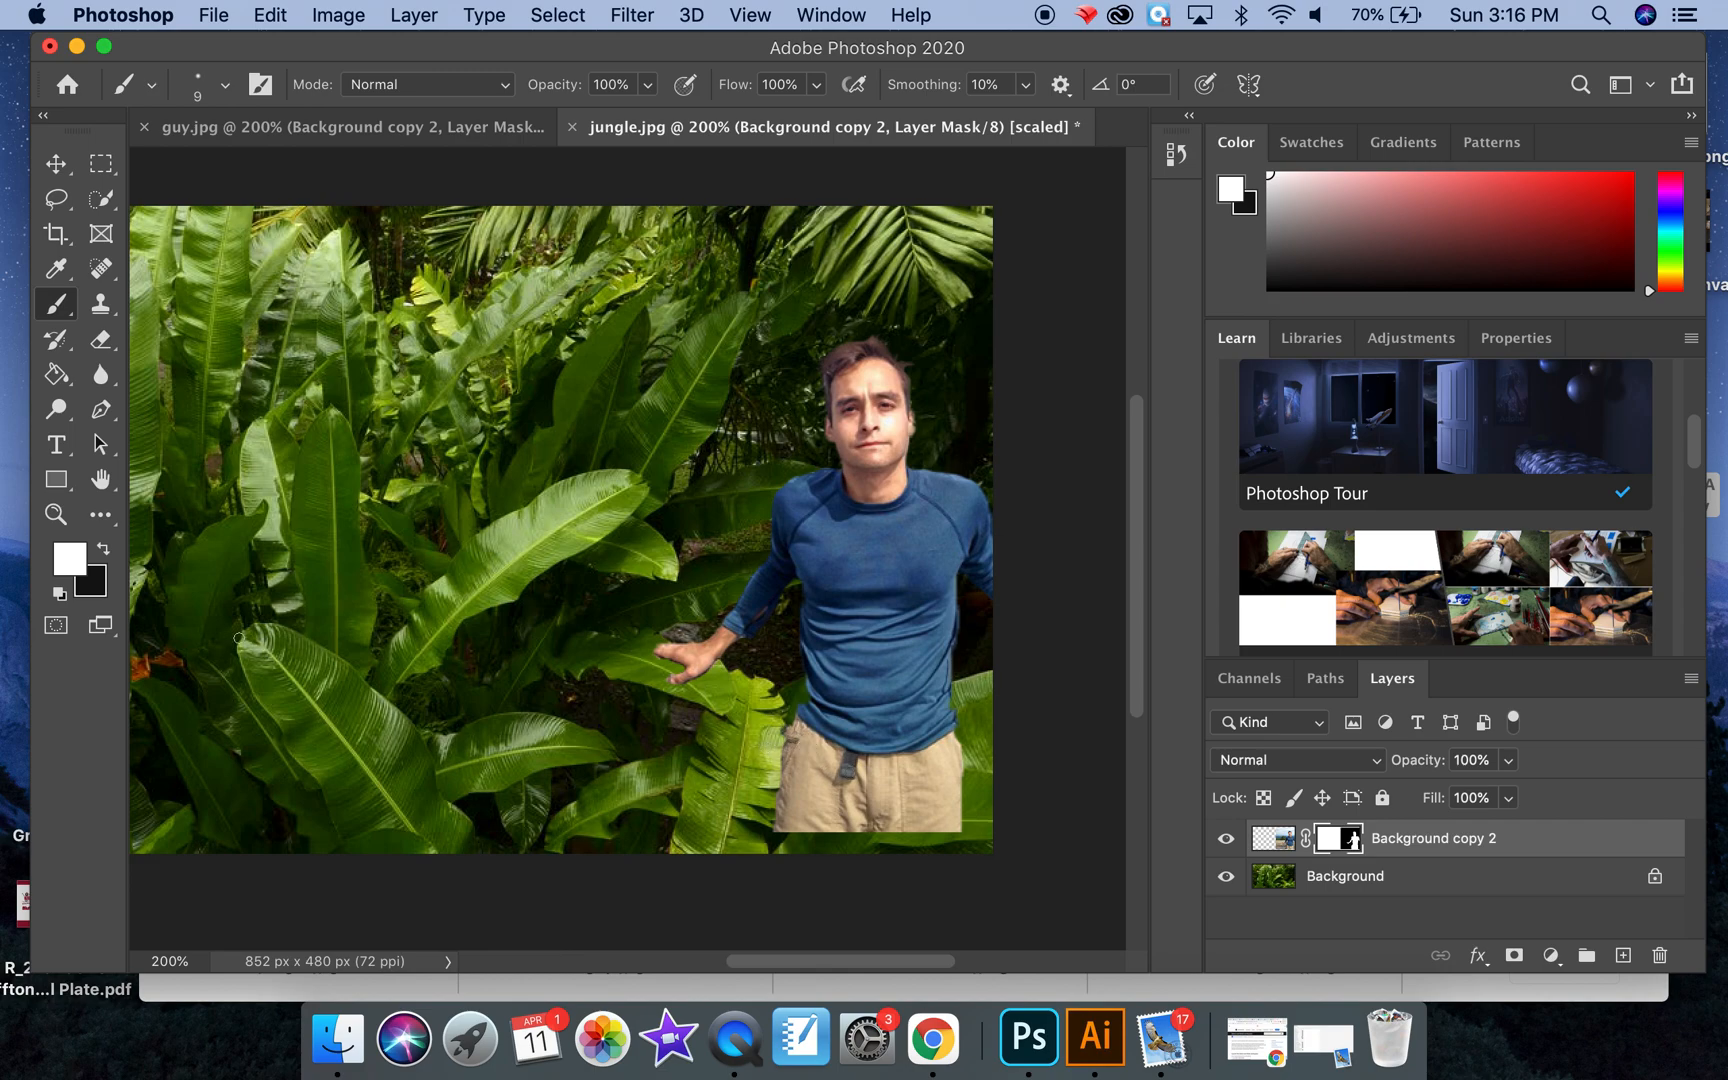
Step: Hide the man's trousers behind the leaves by painting black on the mask with a 20 px brush
left_click(104, 550)
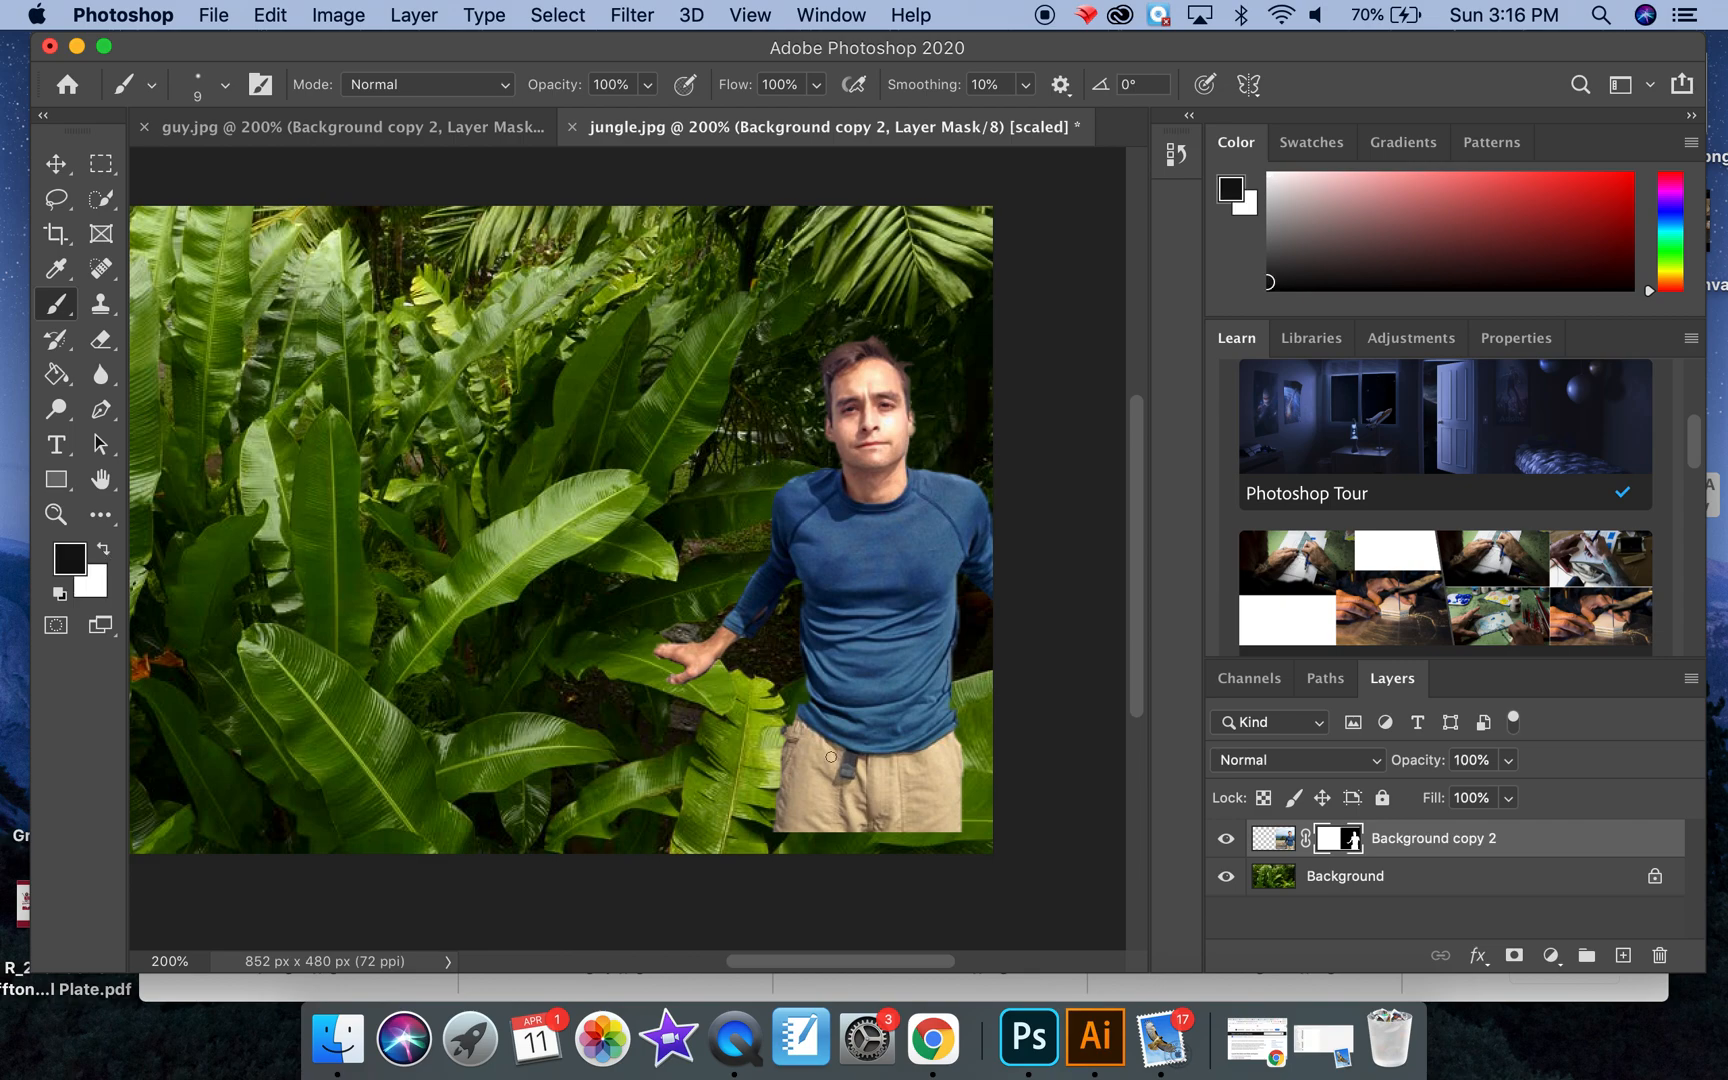
key("bracketright")
mouse_move(818, 744)
left_mouse_down()
mouse_move(782, 851)
mouse_move(821, 798)
mouse_move(838, 814)
mouse_move(835, 748)
mouse_move(870, 739)
mouse_move(854, 733)
mouse_move(906, 730)
mouse_move(859, 799)
mouse_move(877, 828)
mouse_move(947, 790)
mouse_move(954, 735)
mouse_move(933, 746)
mouse_move(943, 828)
mouse_move(950, 739)
left_mouse_up()
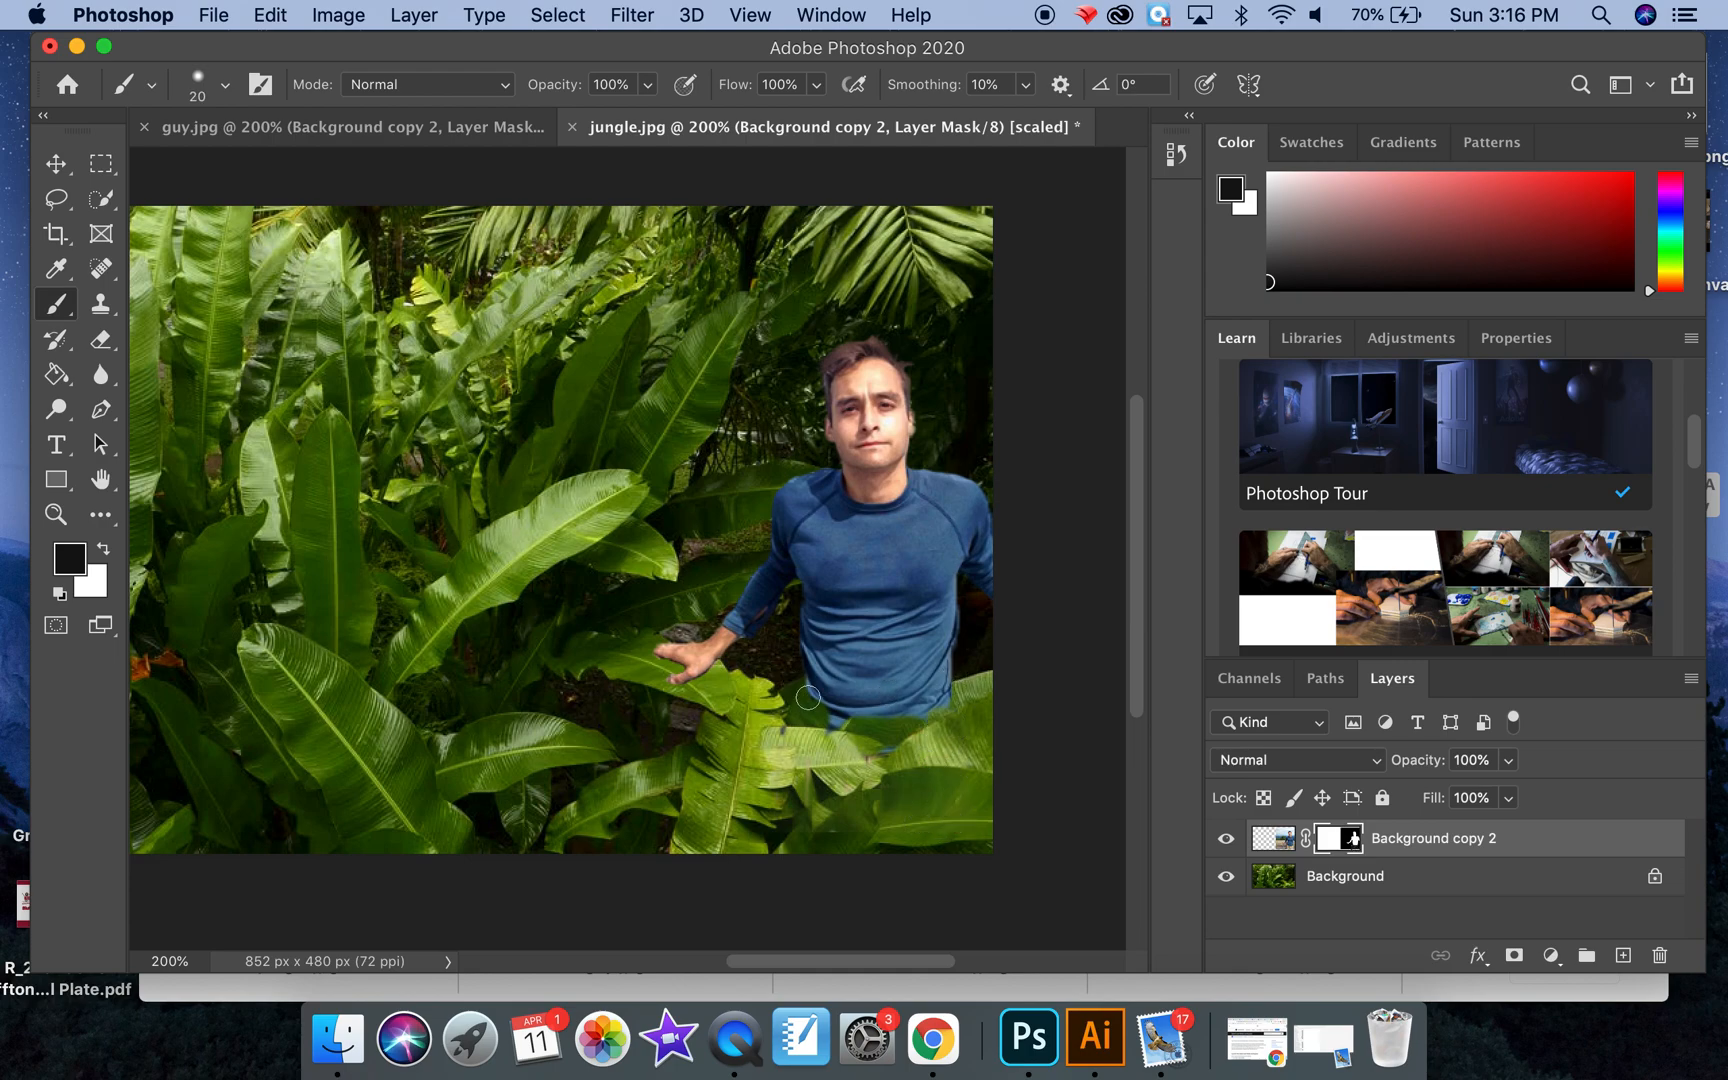
Step: Lower the man layer's opacity to 54% and mask out the lower shirt where the large leaf overlaps it
left_click(1509, 763)
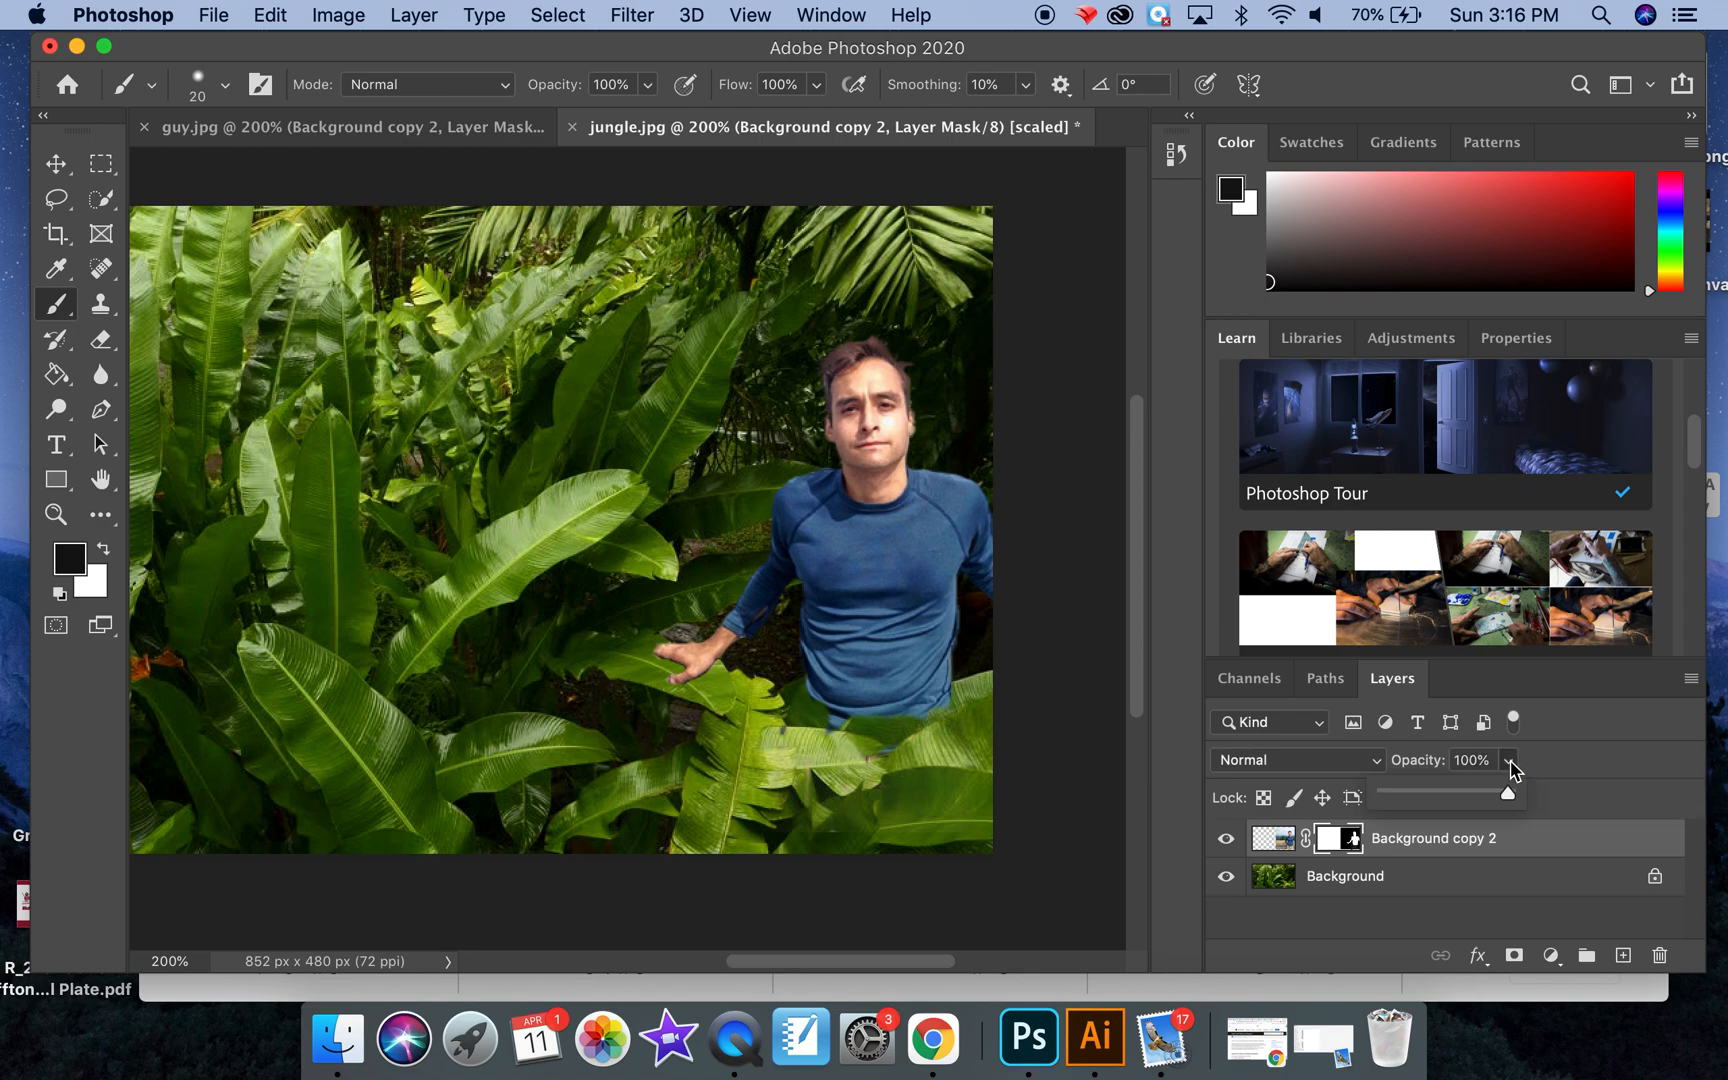
left_click_drag(1508, 794, 1453, 797)
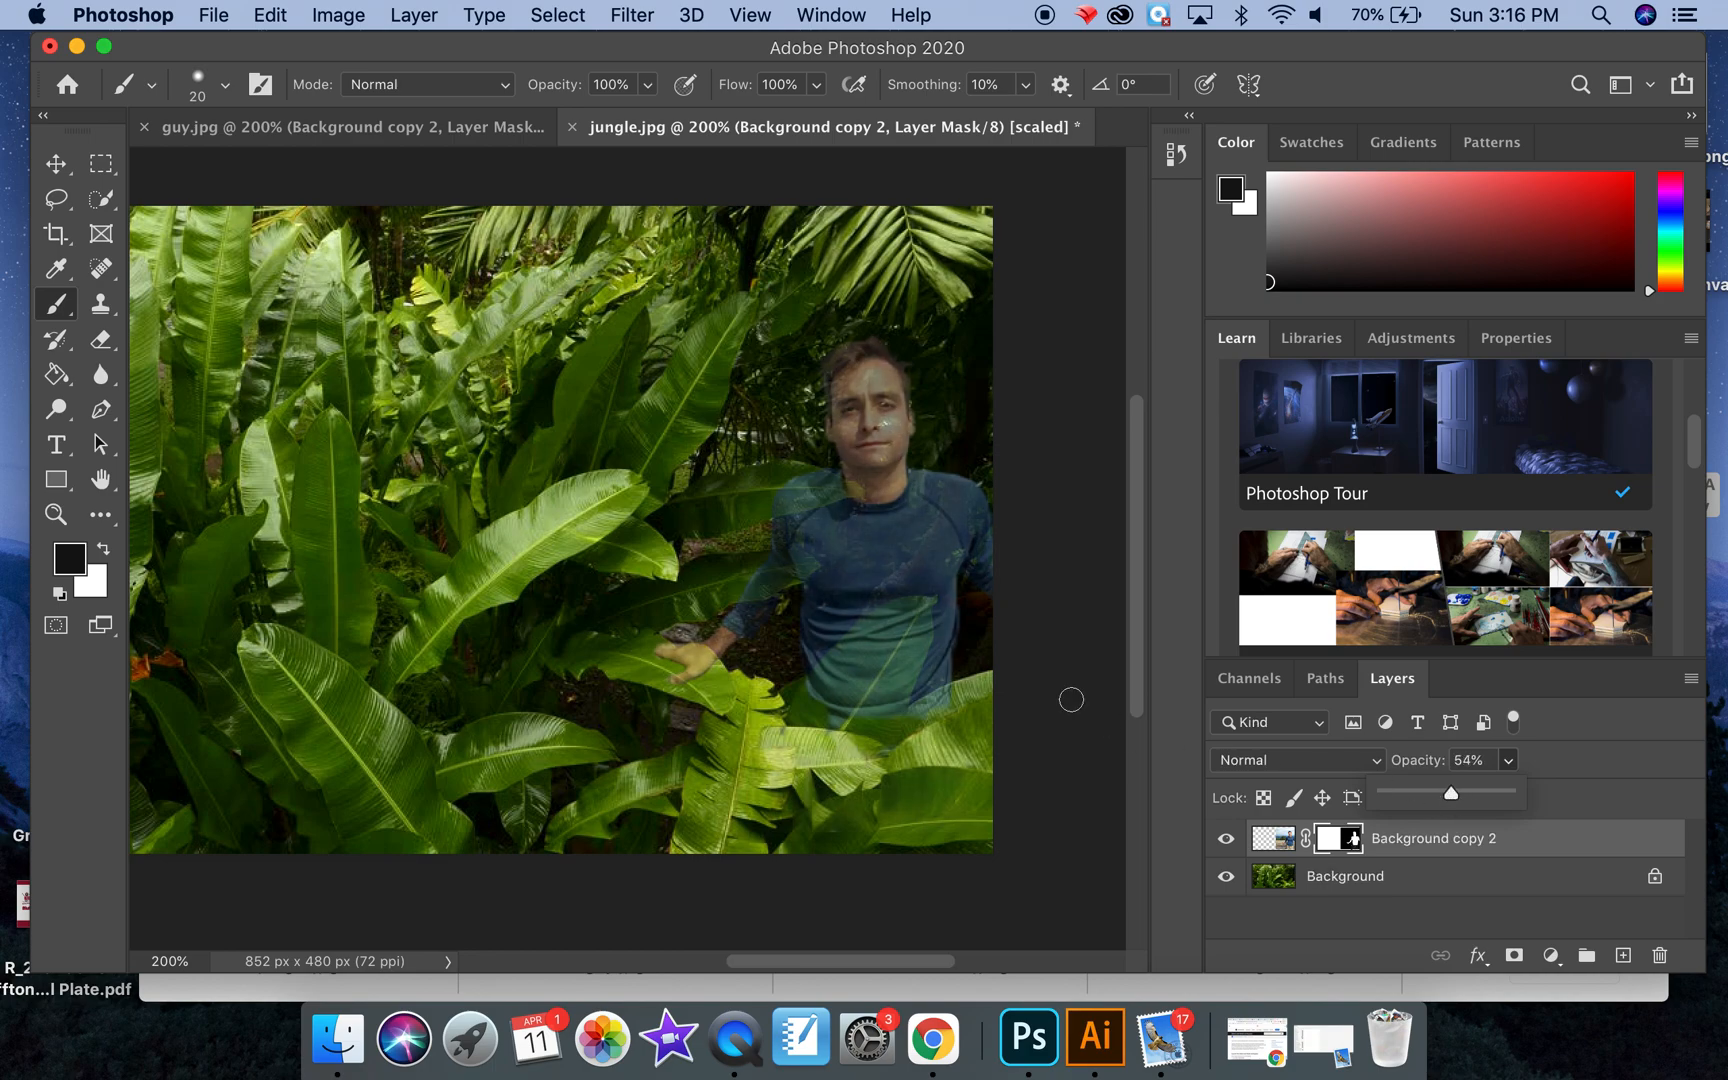
left_click(853, 709)
mouse_move(853, 709)
left_mouse_down()
mouse_move(869, 668)
mouse_move(806, 703)
mouse_move(875, 622)
mouse_move(908, 613)
mouse_move(890, 738)
mouse_move(966, 693)
left_mouse_up()
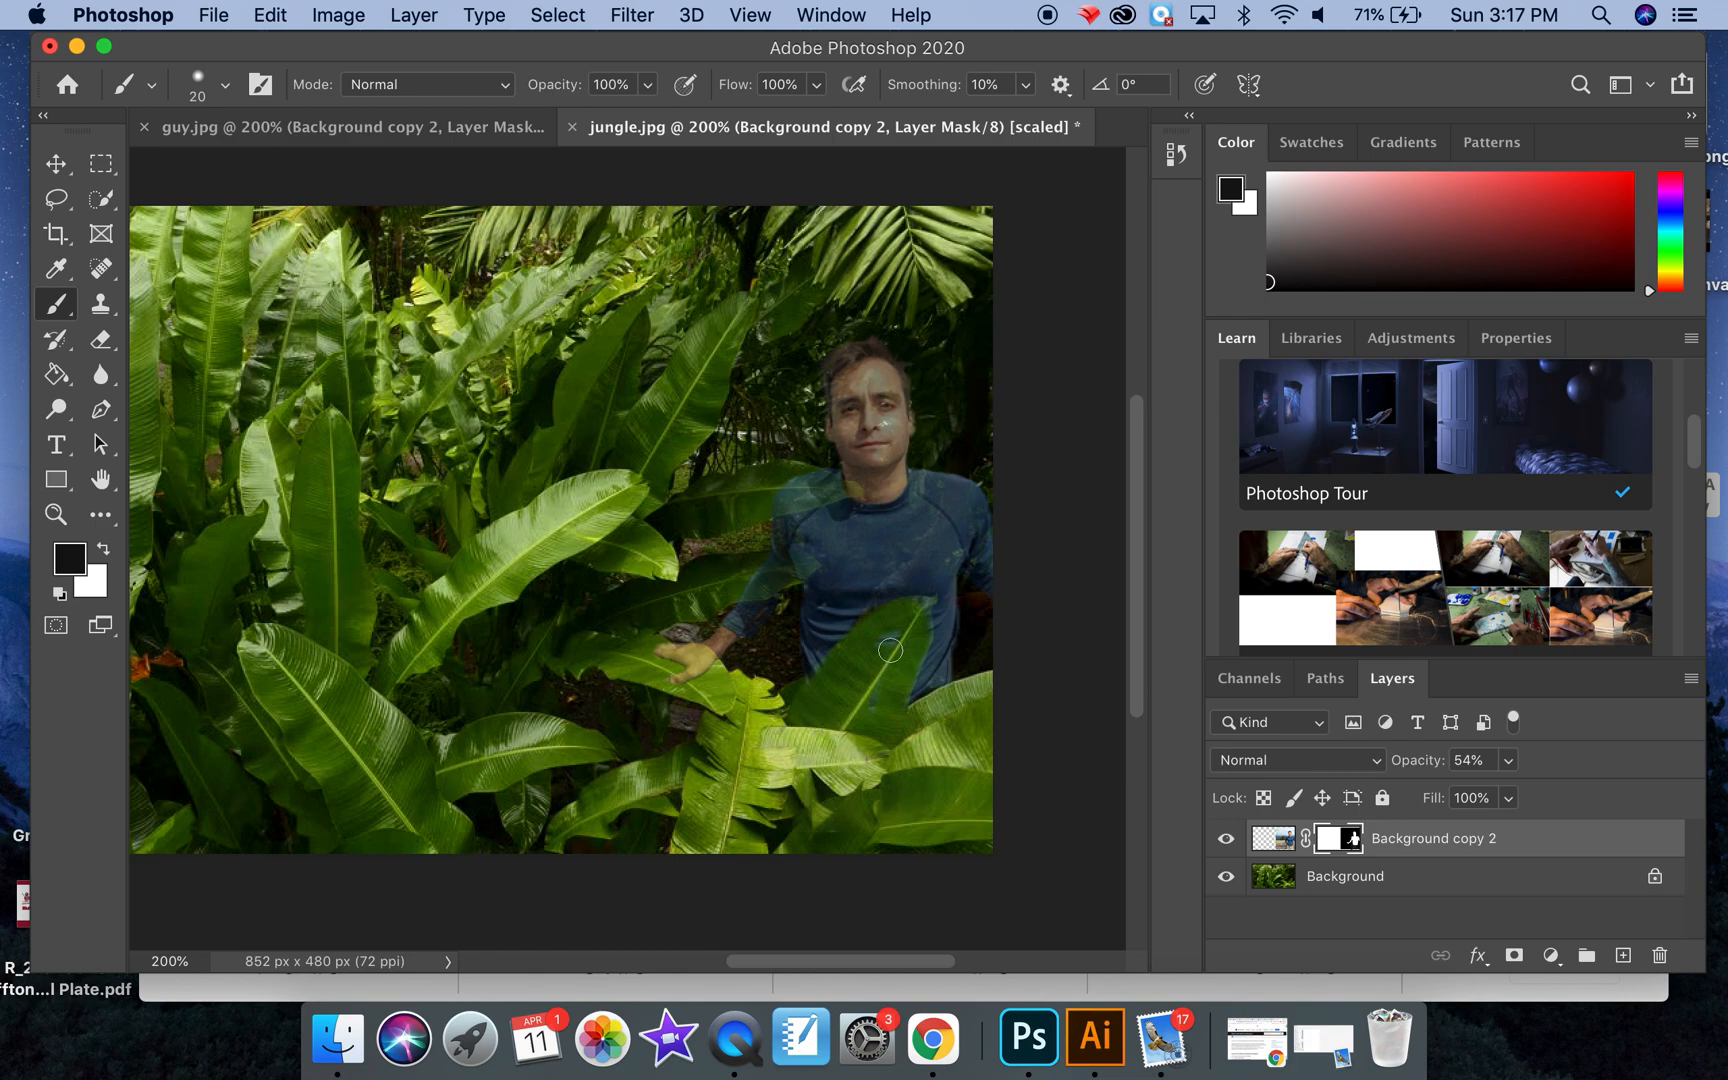
Step: Reduce the brush to 8 px and paint black on the mask over the shirt just above the leaf's upper edge
key("bracketleft")
key("bracketleft")
key("bracketleft")
key("super+equal")
key("super+equal")
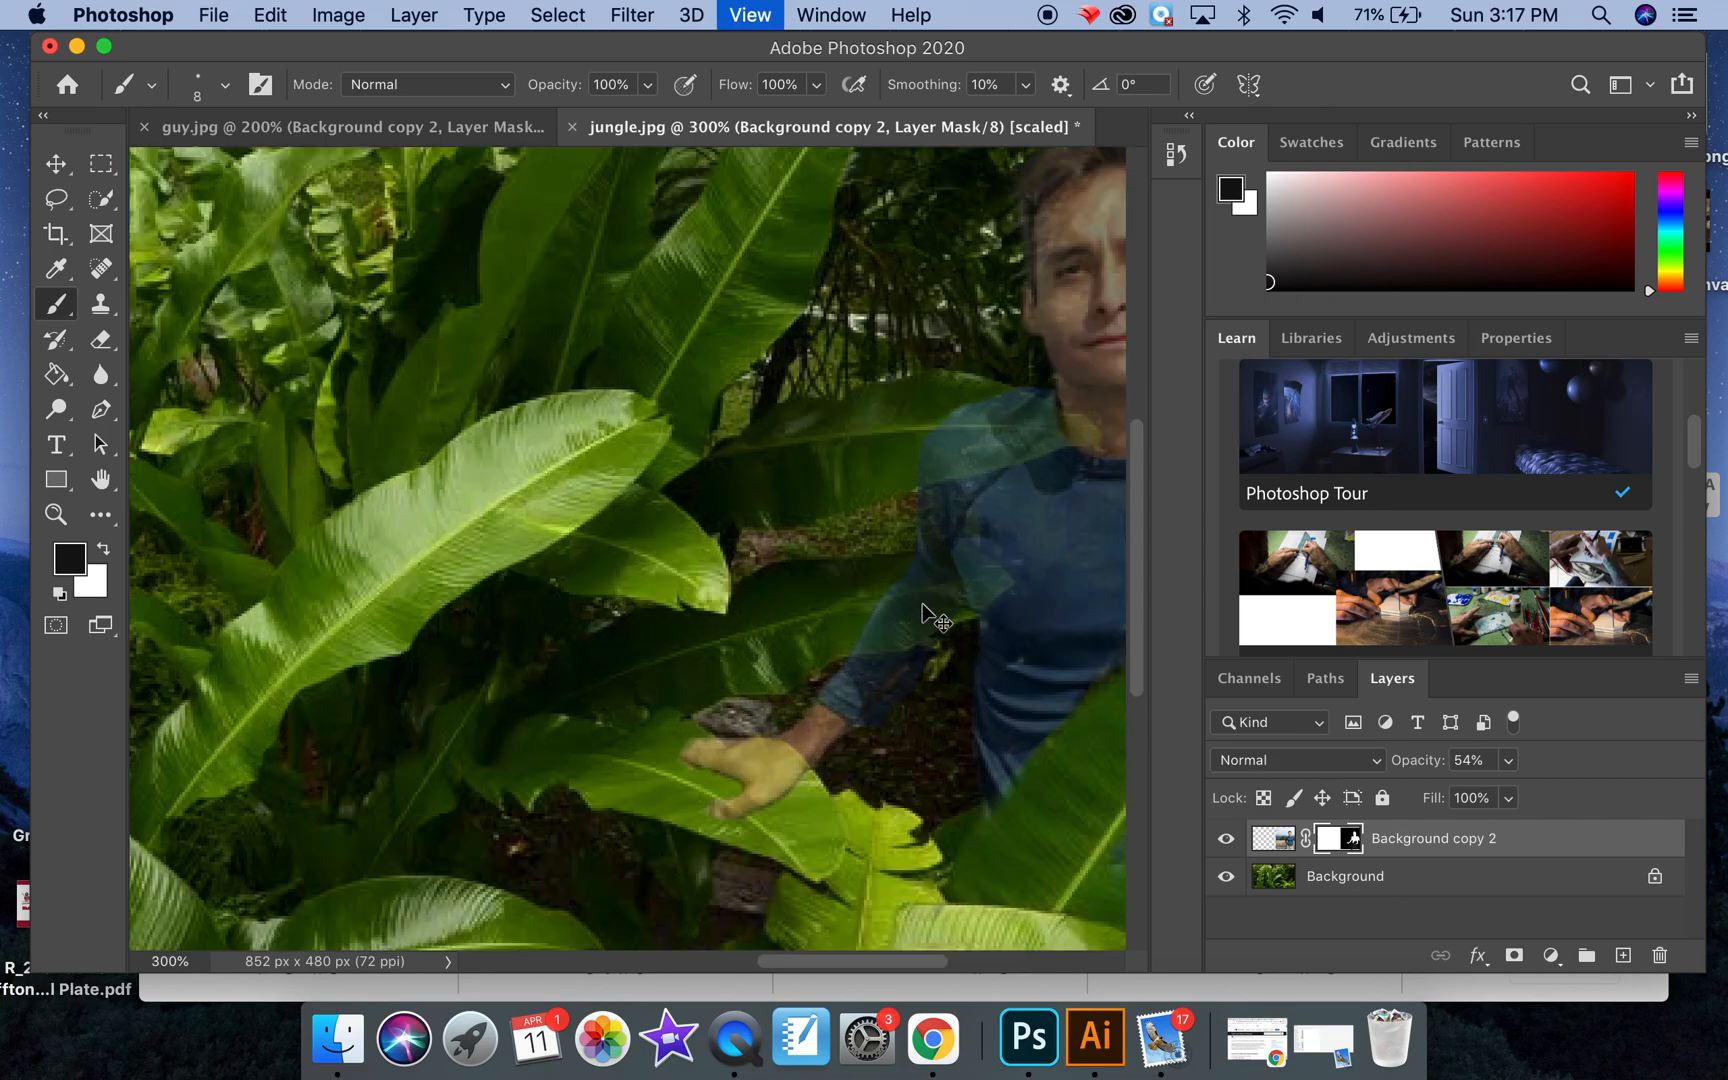
scroll(922, 604, "right", 5)
scroll(922, 604, "right", 5)
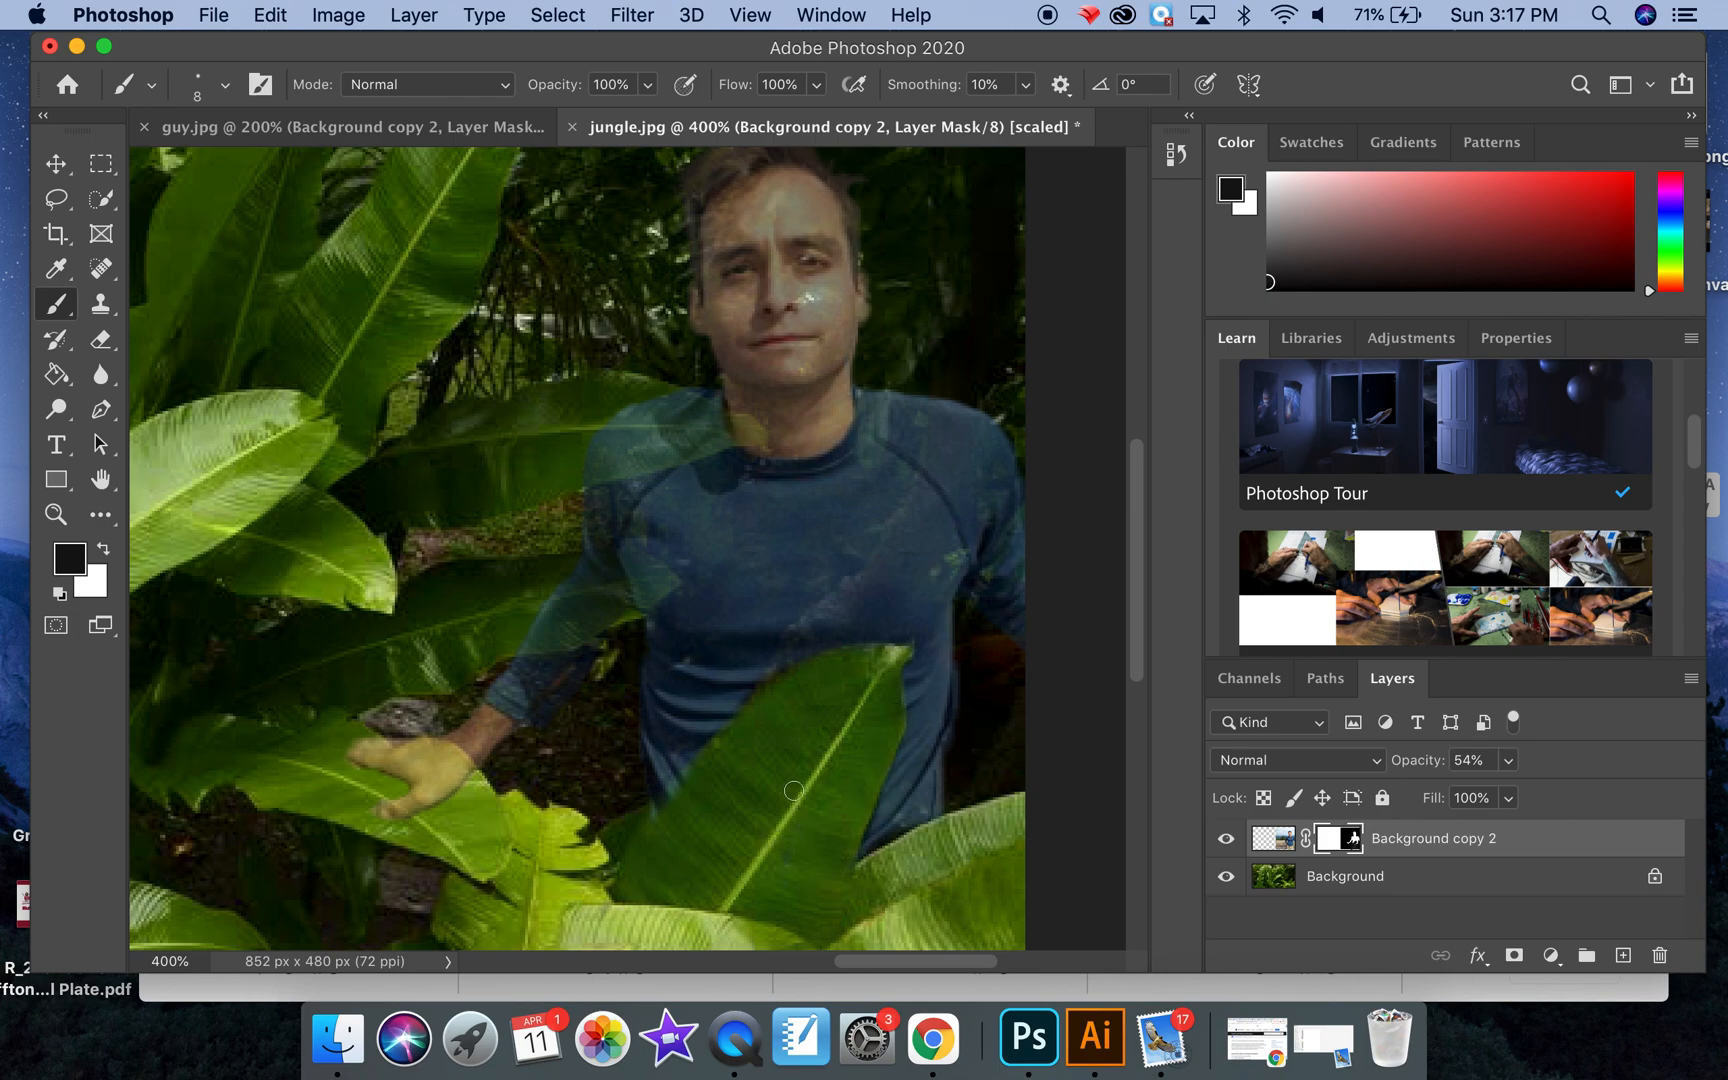
left_click_drag(787, 748, 785, 627)
Step: Restore the overpainted shirt area above the leaf by painting white on the mask
left_click(103, 550)
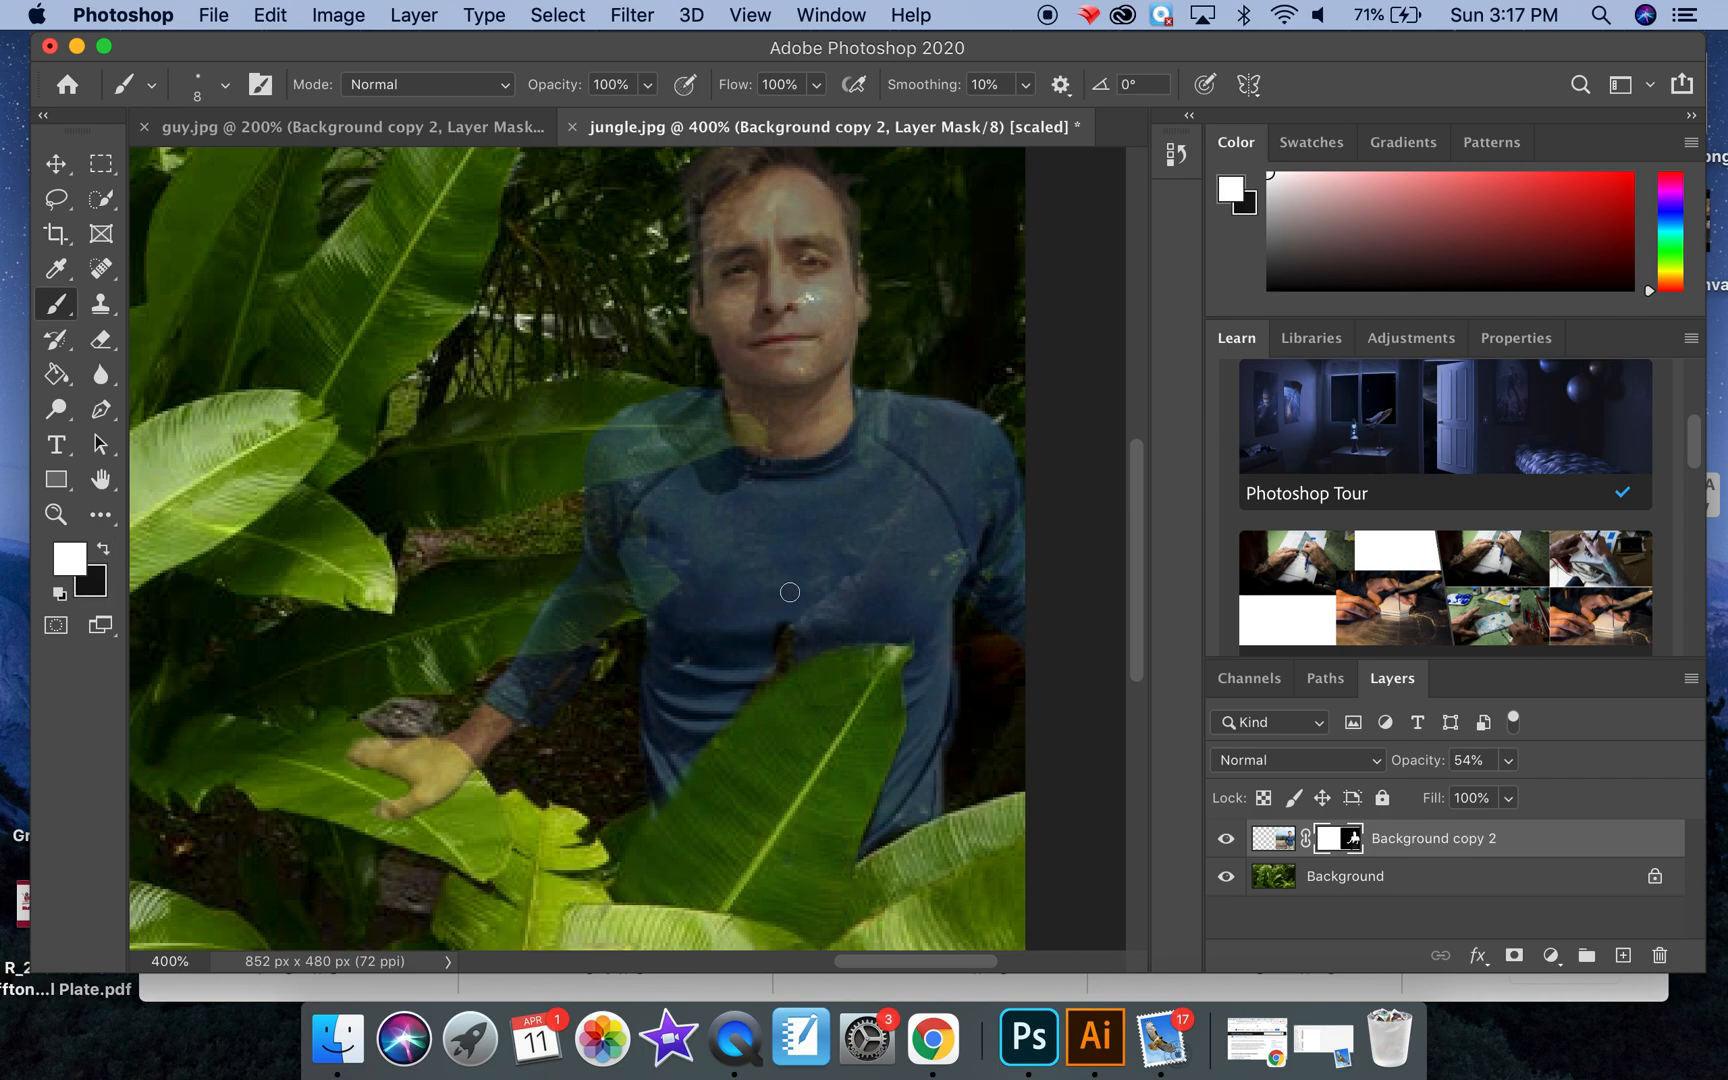
left_click_drag(778, 633, 825, 616)
Step: Lower the brush hardness and paint a black test stroke on the layer mask over the man's chest
left_click(225, 85)
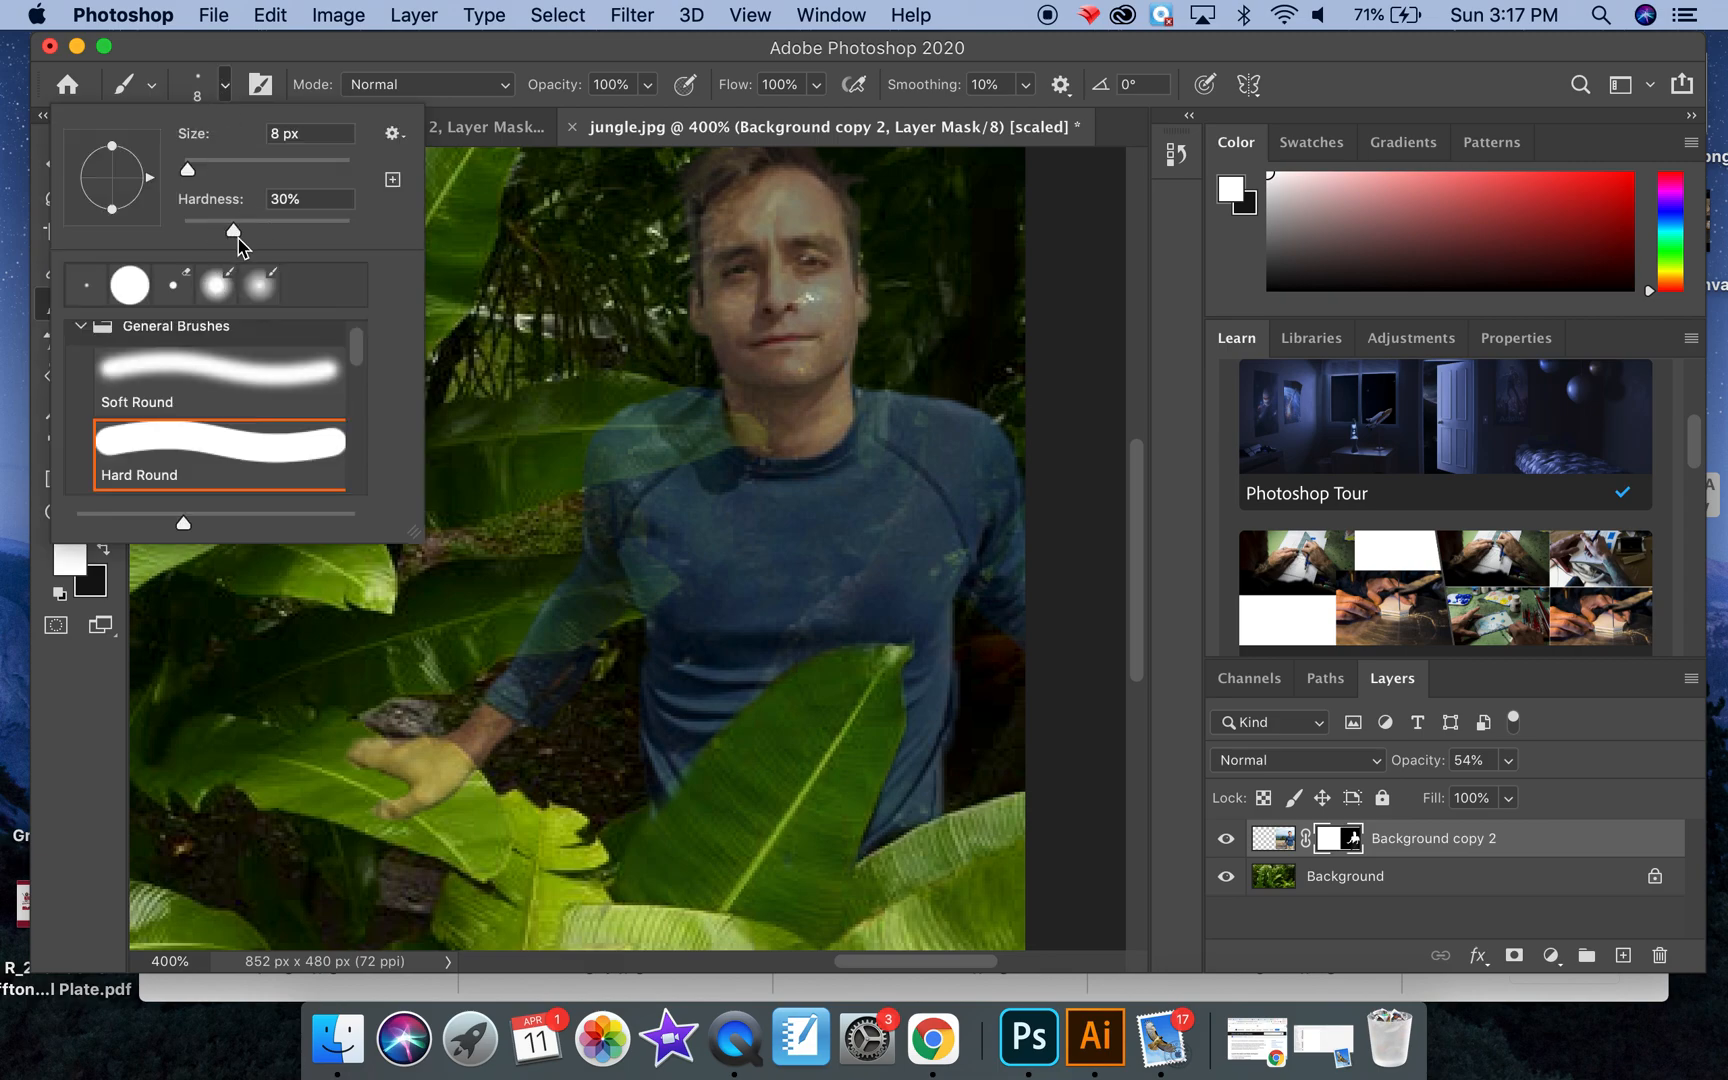
left_click_drag(235, 230, 388, 220)
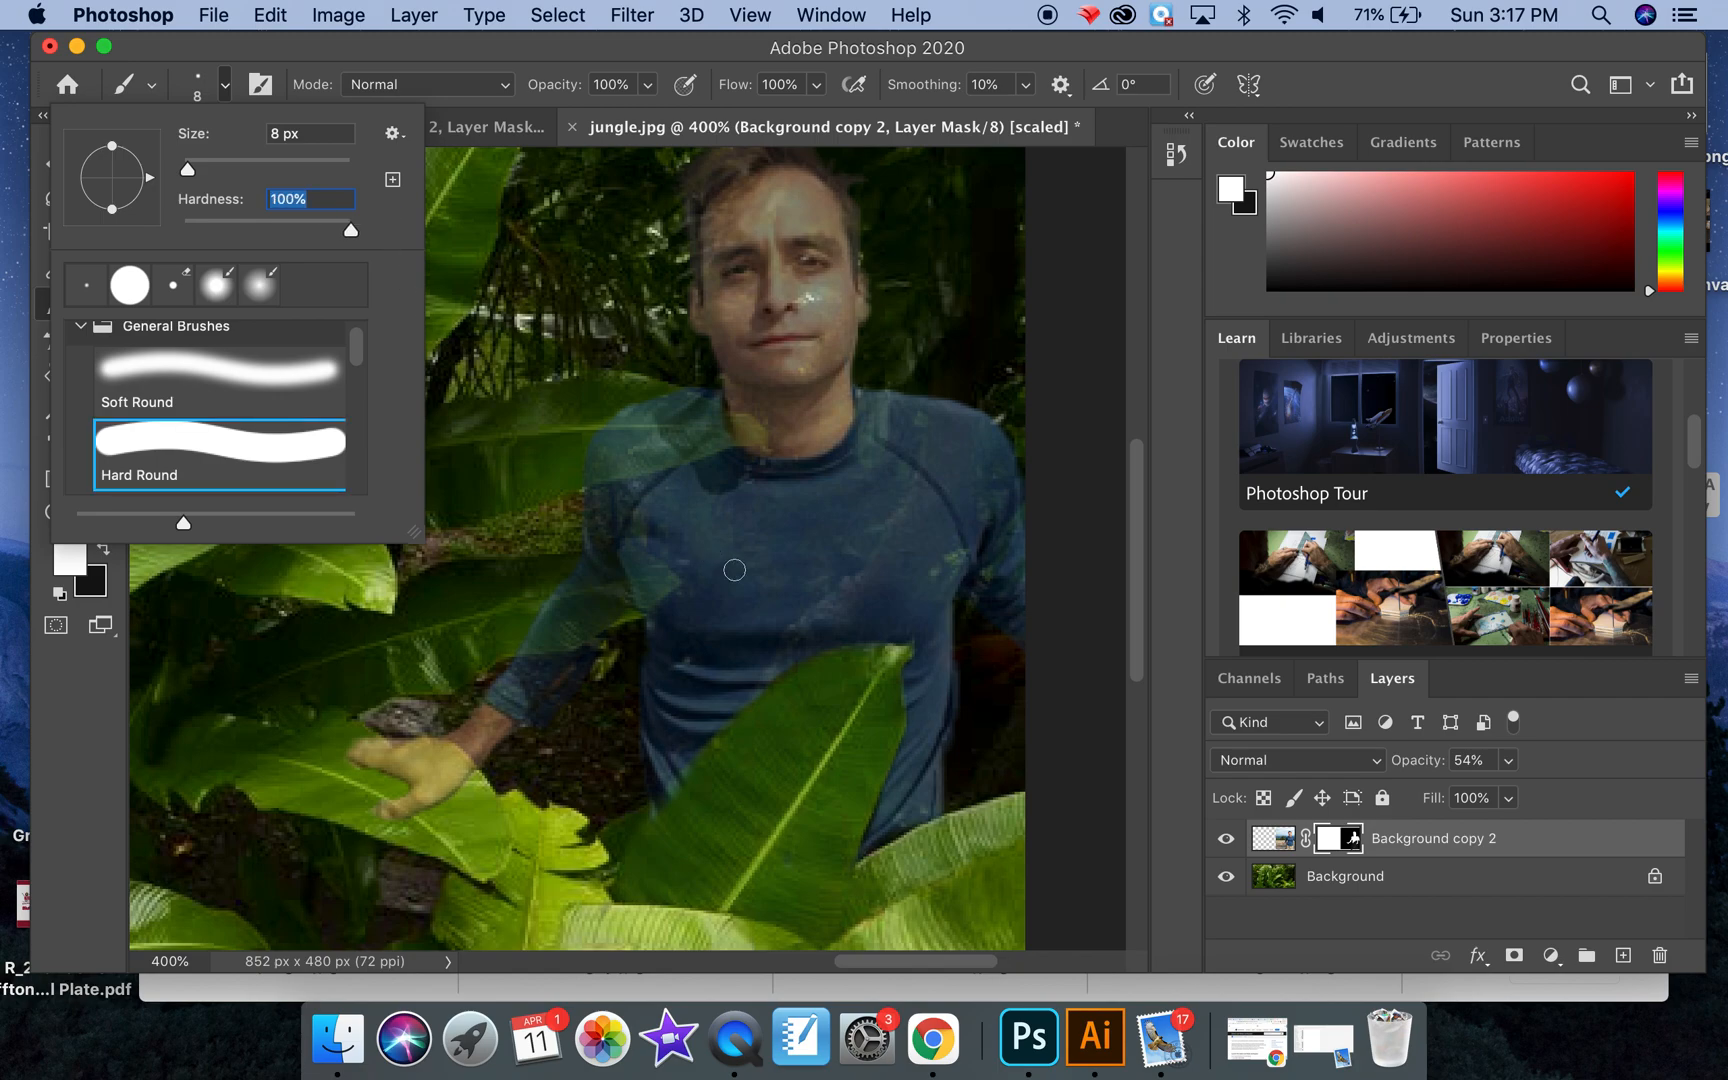
left_click_drag(345, 243, 257, 235)
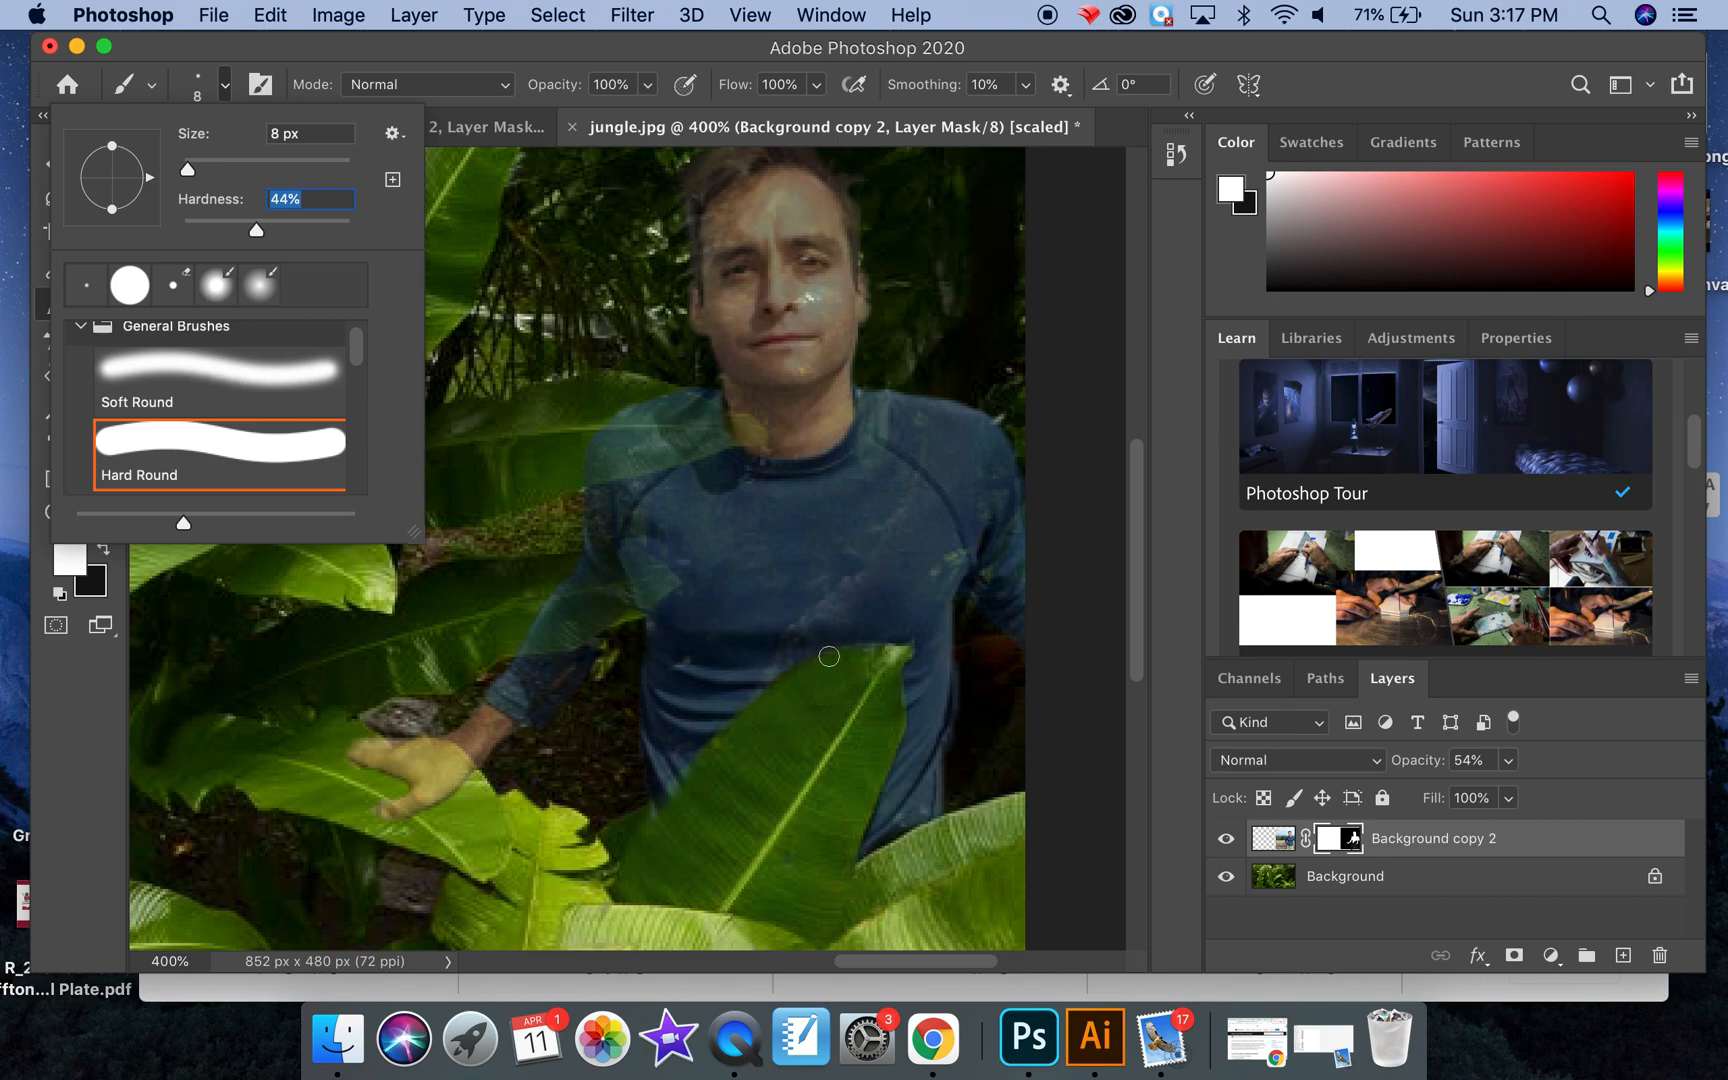
left_click_drag(258, 237, 256, 237)
left_click(785, 643)
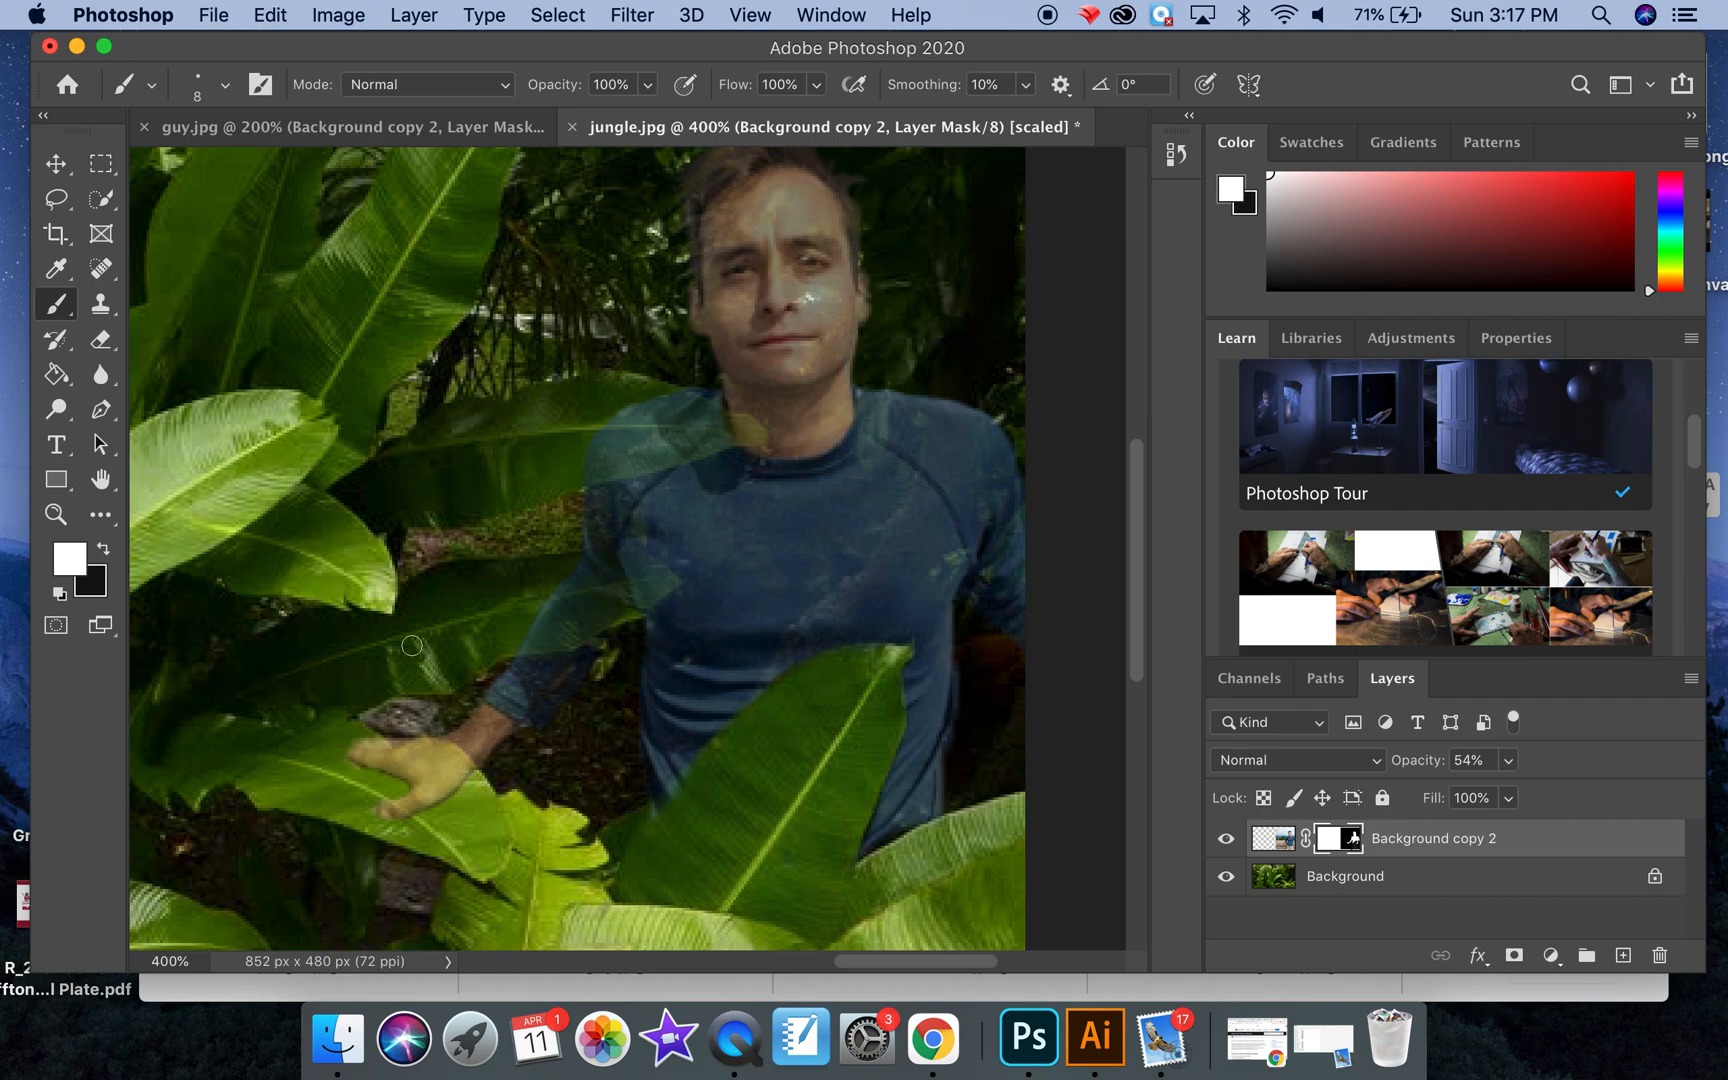
left_click(106, 550)
mouse_move(784, 583)
left_mouse_down()
mouse_move(859, 558)
mouse_move(818, 598)
left_mouse_up()
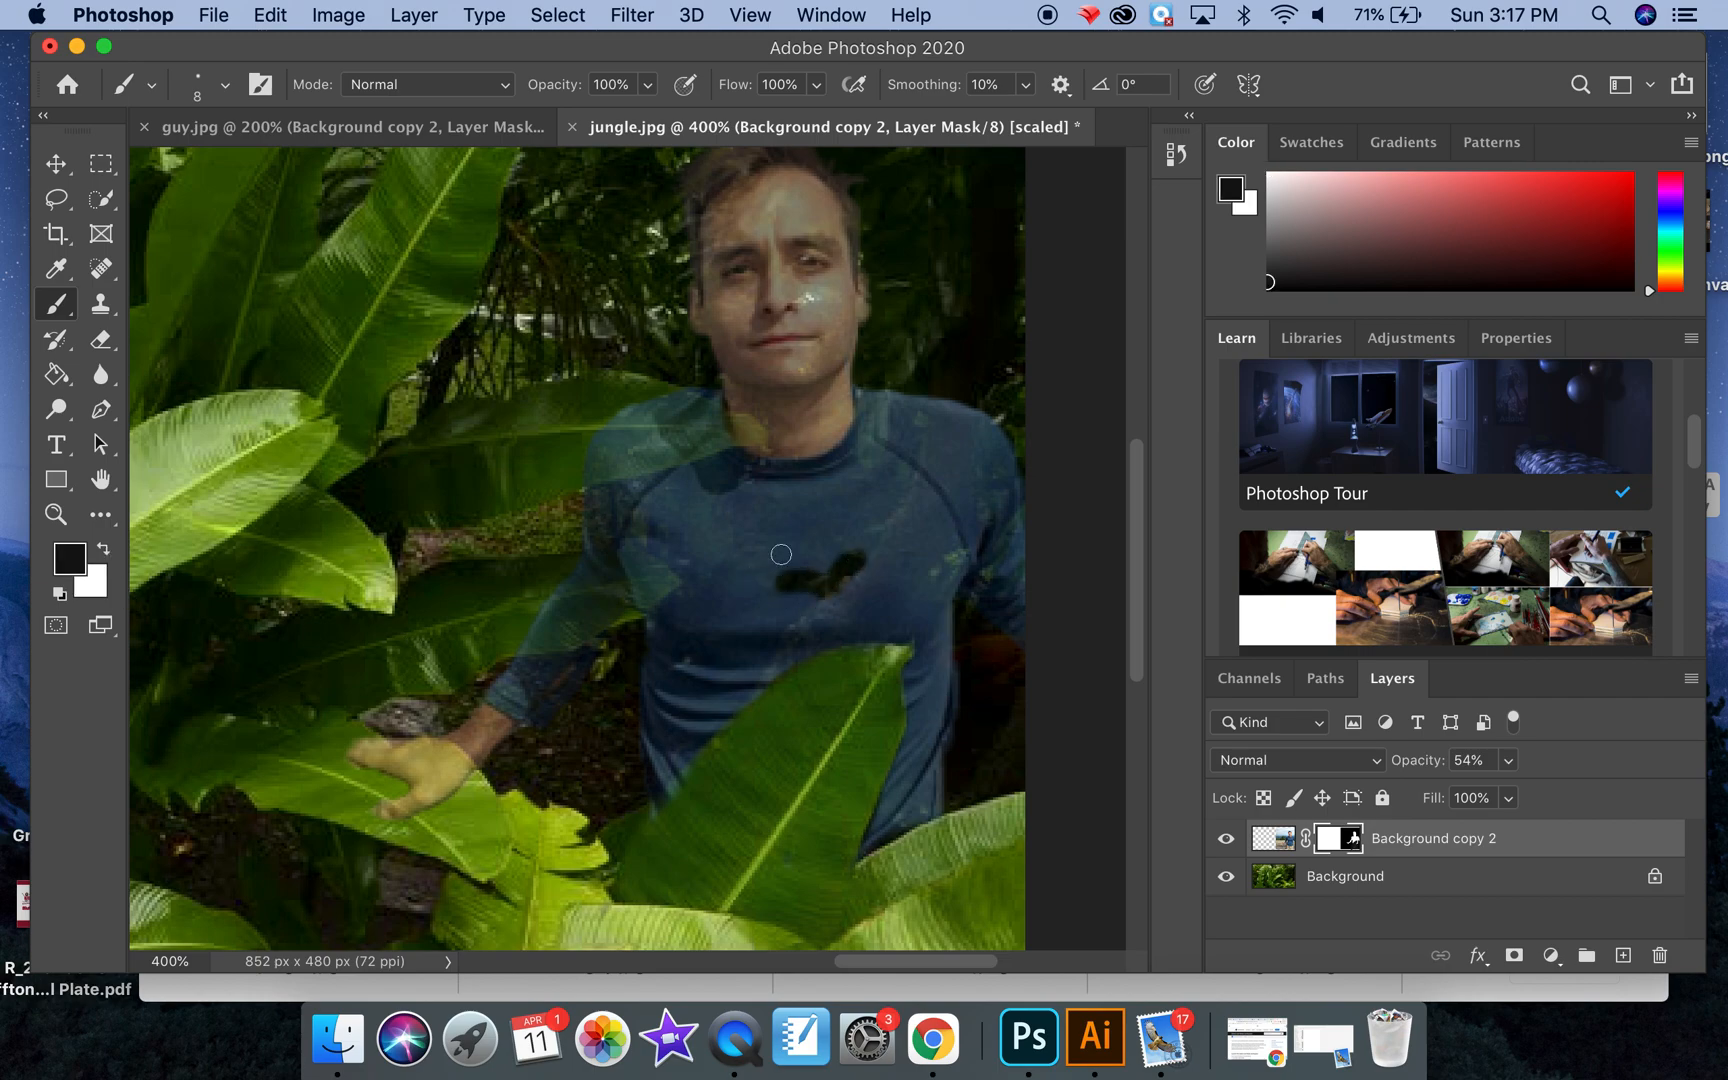
Step: Set the brush hardness to 100% and paint a second black test stroke on the mask higher on the chest
left_click(225, 84)
left_click_drag(257, 230, 362, 231)
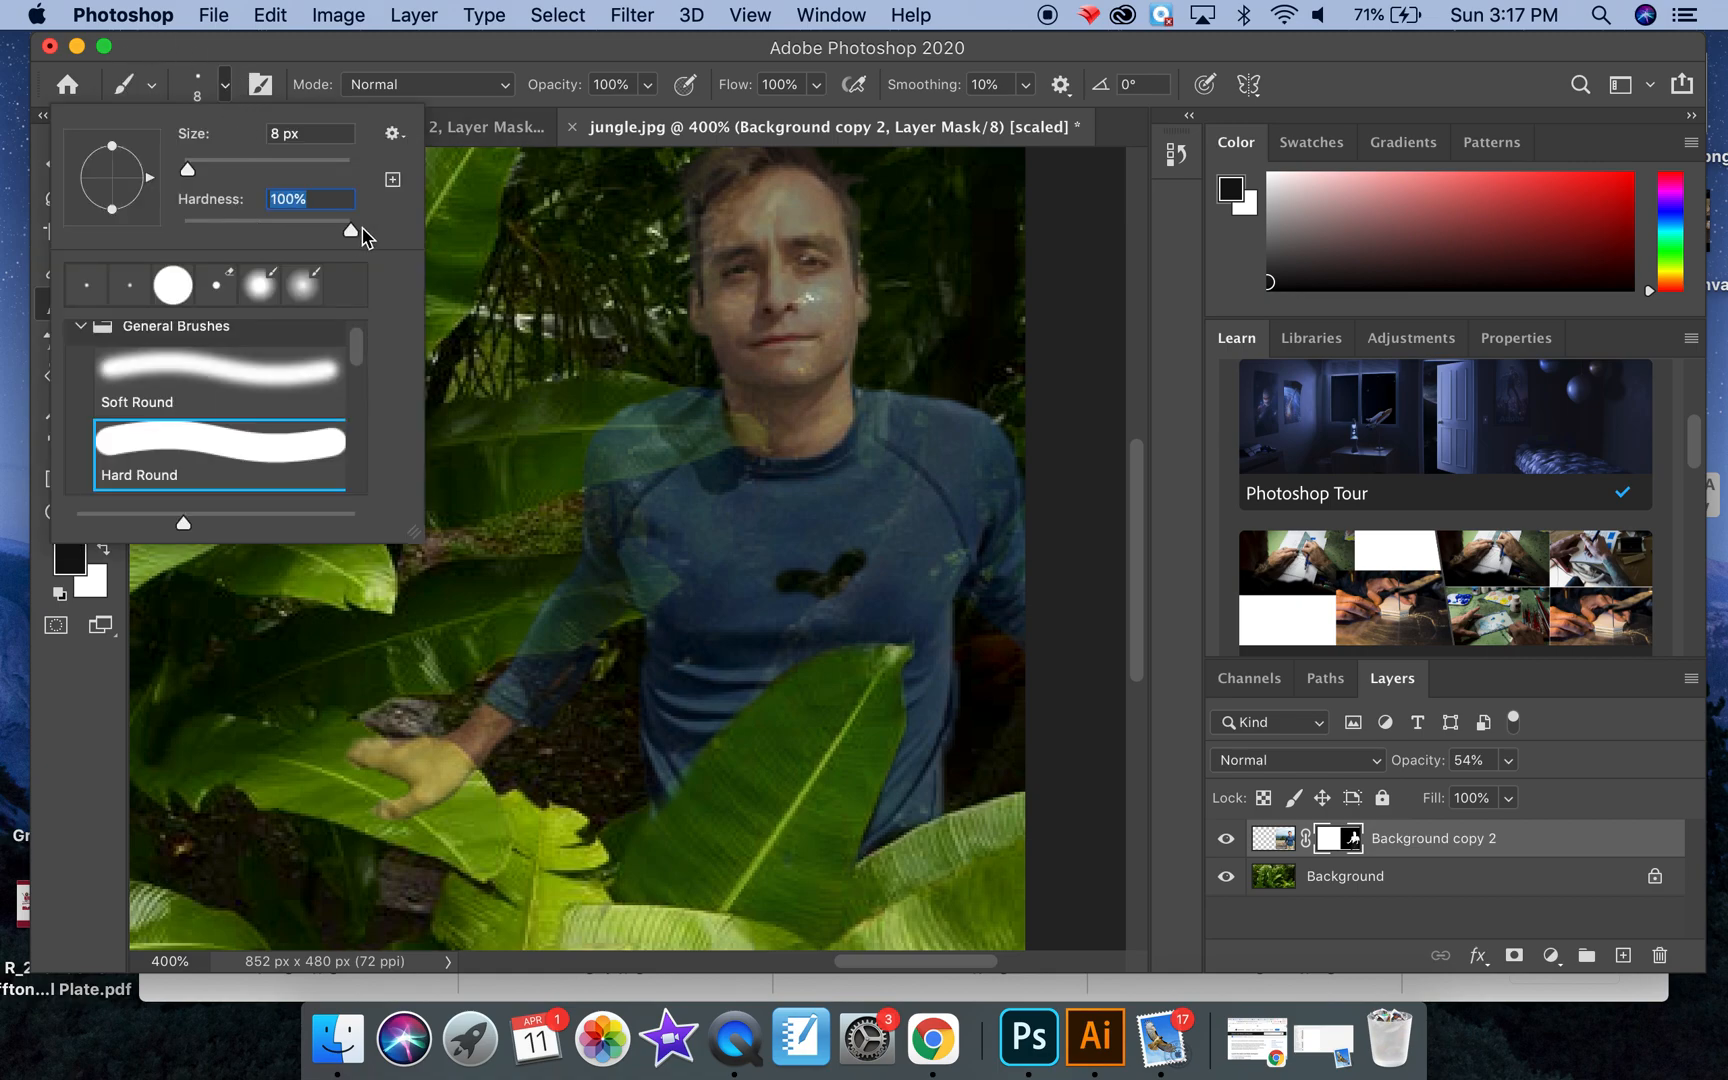
mouse_move(790, 537)
left_mouse_down()
mouse_move(873, 516)
mouse_move(802, 526)
left_mouse_up()
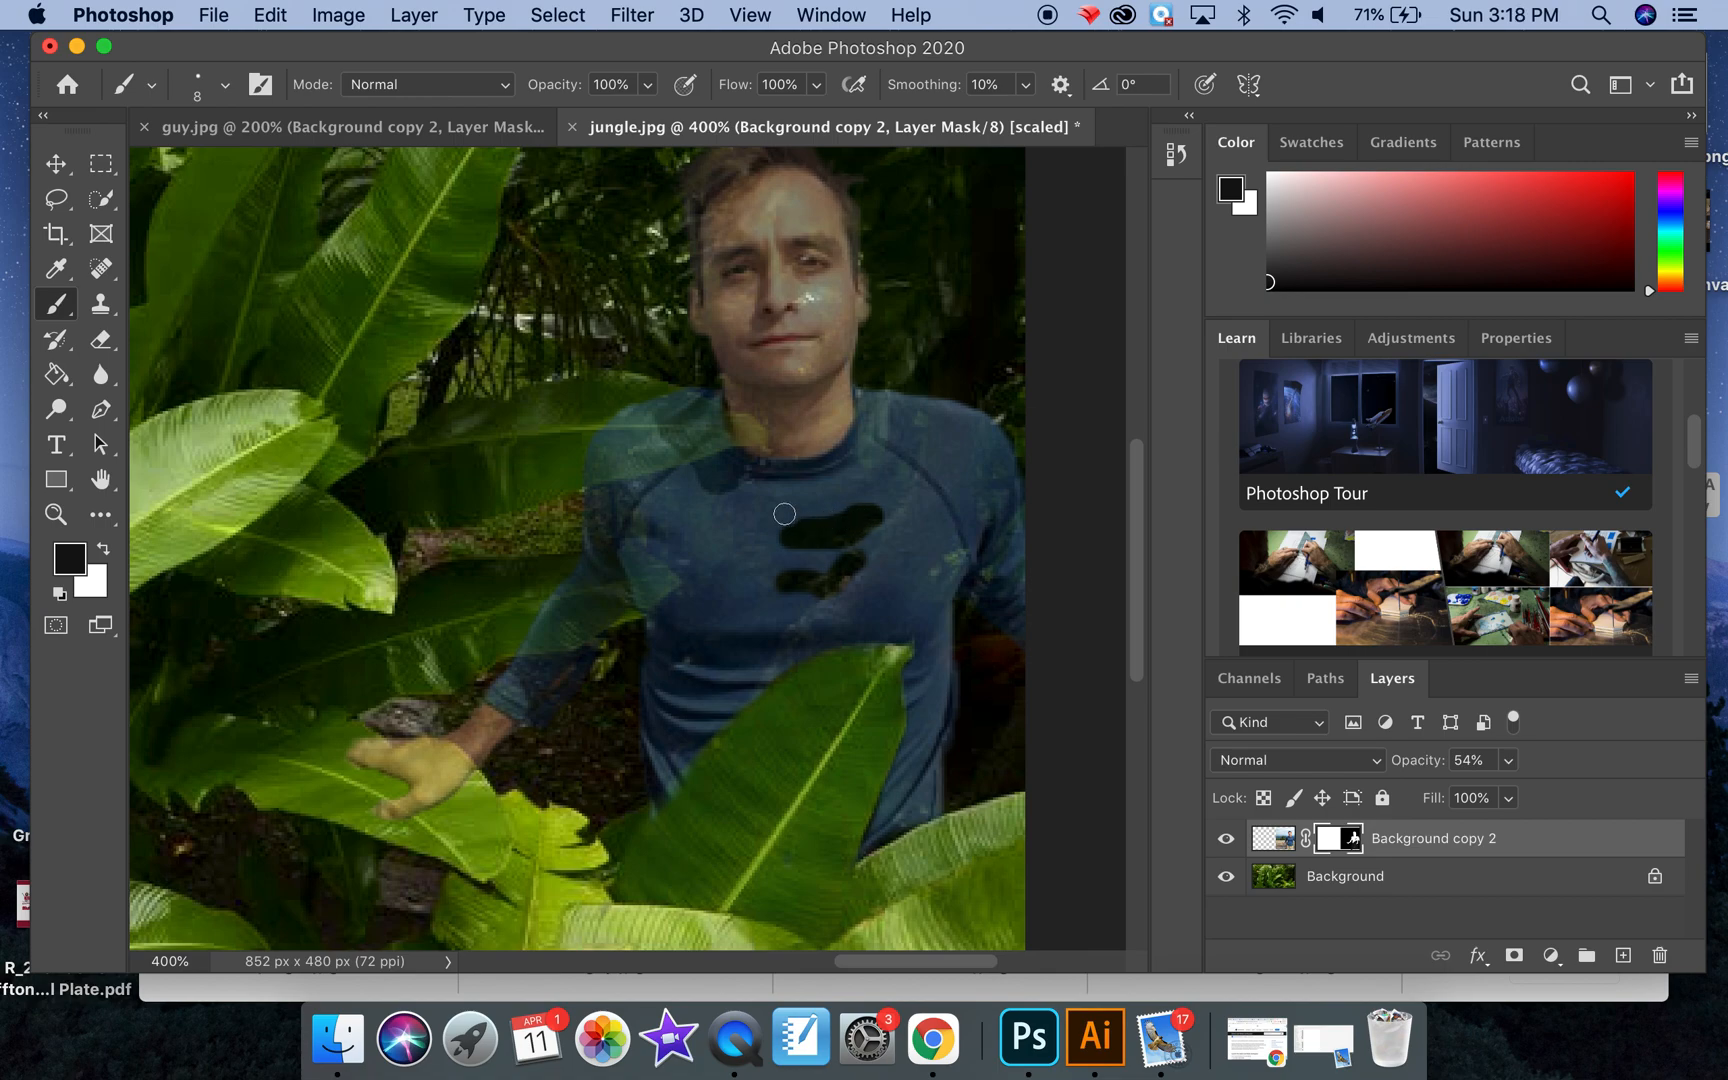
Step: Restore the shirt under both test strokes by painting white on the mask
left_click(103, 549)
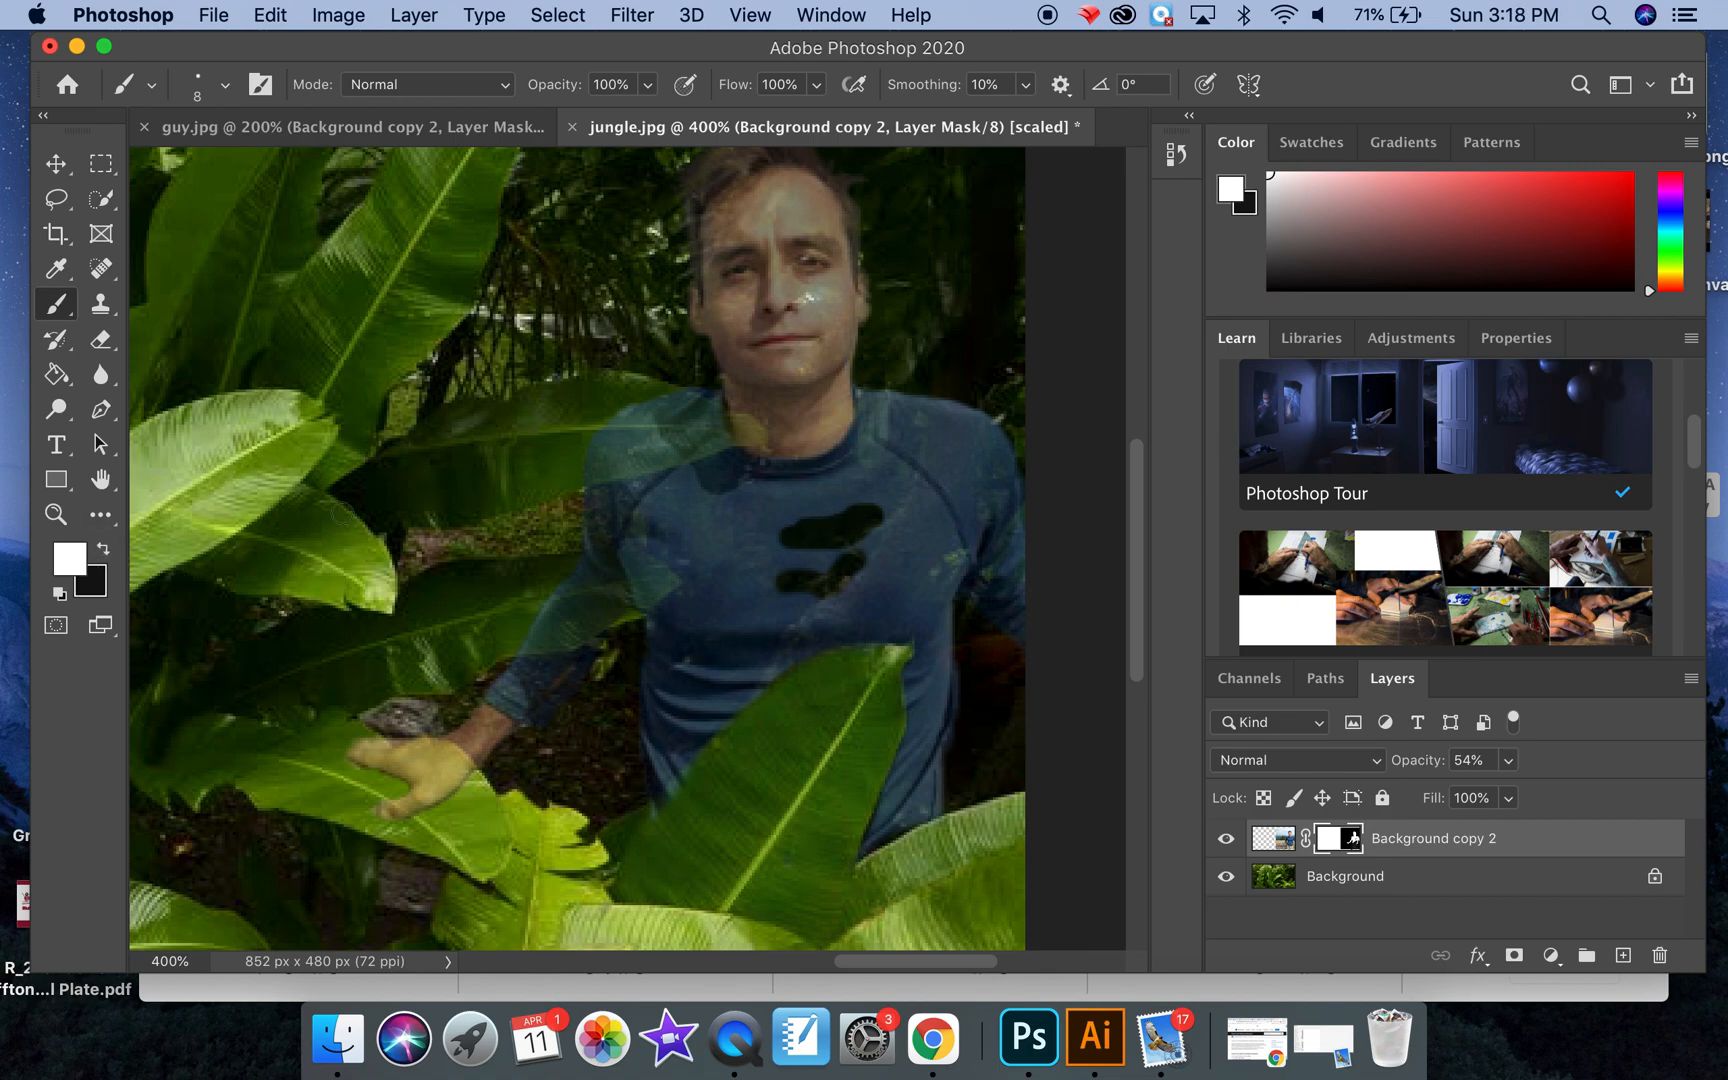
mouse_move(796, 540)
left_mouse_down()
mouse_move(818, 505)
mouse_move(865, 529)
mouse_move(864, 503)
mouse_move(878, 542)
mouse_move(783, 596)
mouse_move(829, 578)
left_mouse_up()
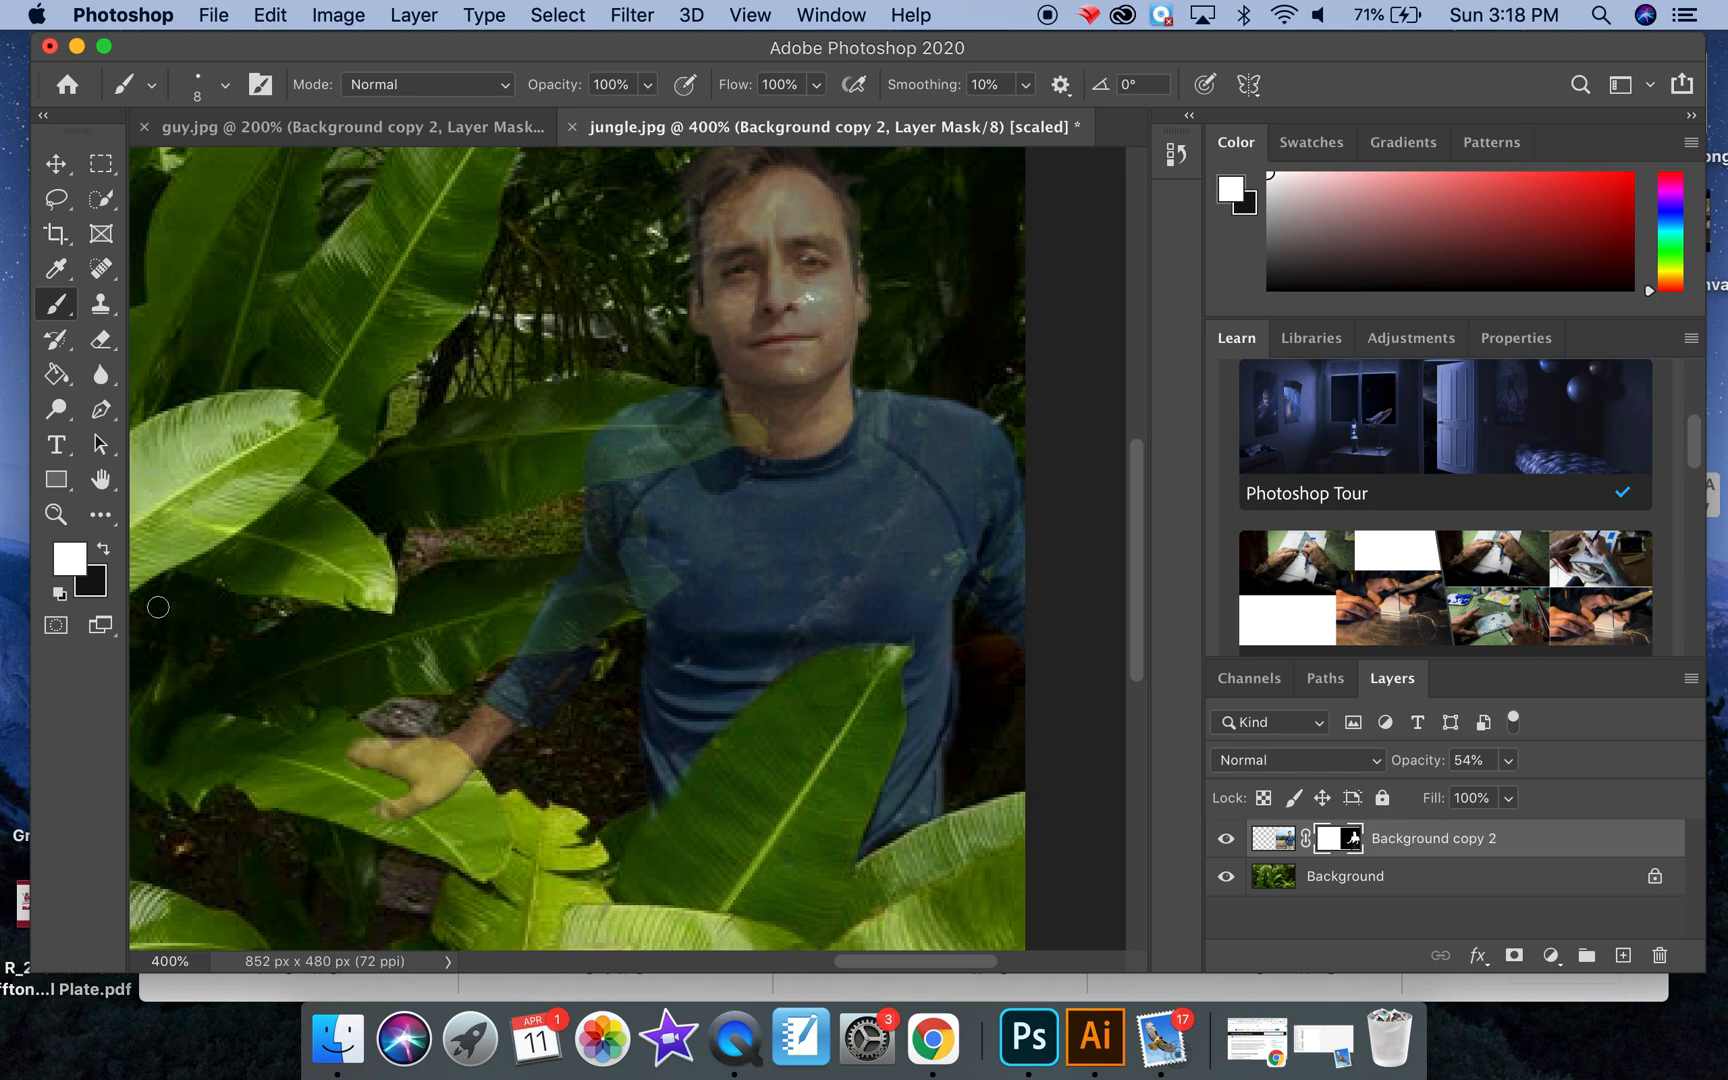
Step: Hide the sleeve behind the leaf crossing the man's outstretched arm by painting black on the mask
left_click(103, 548)
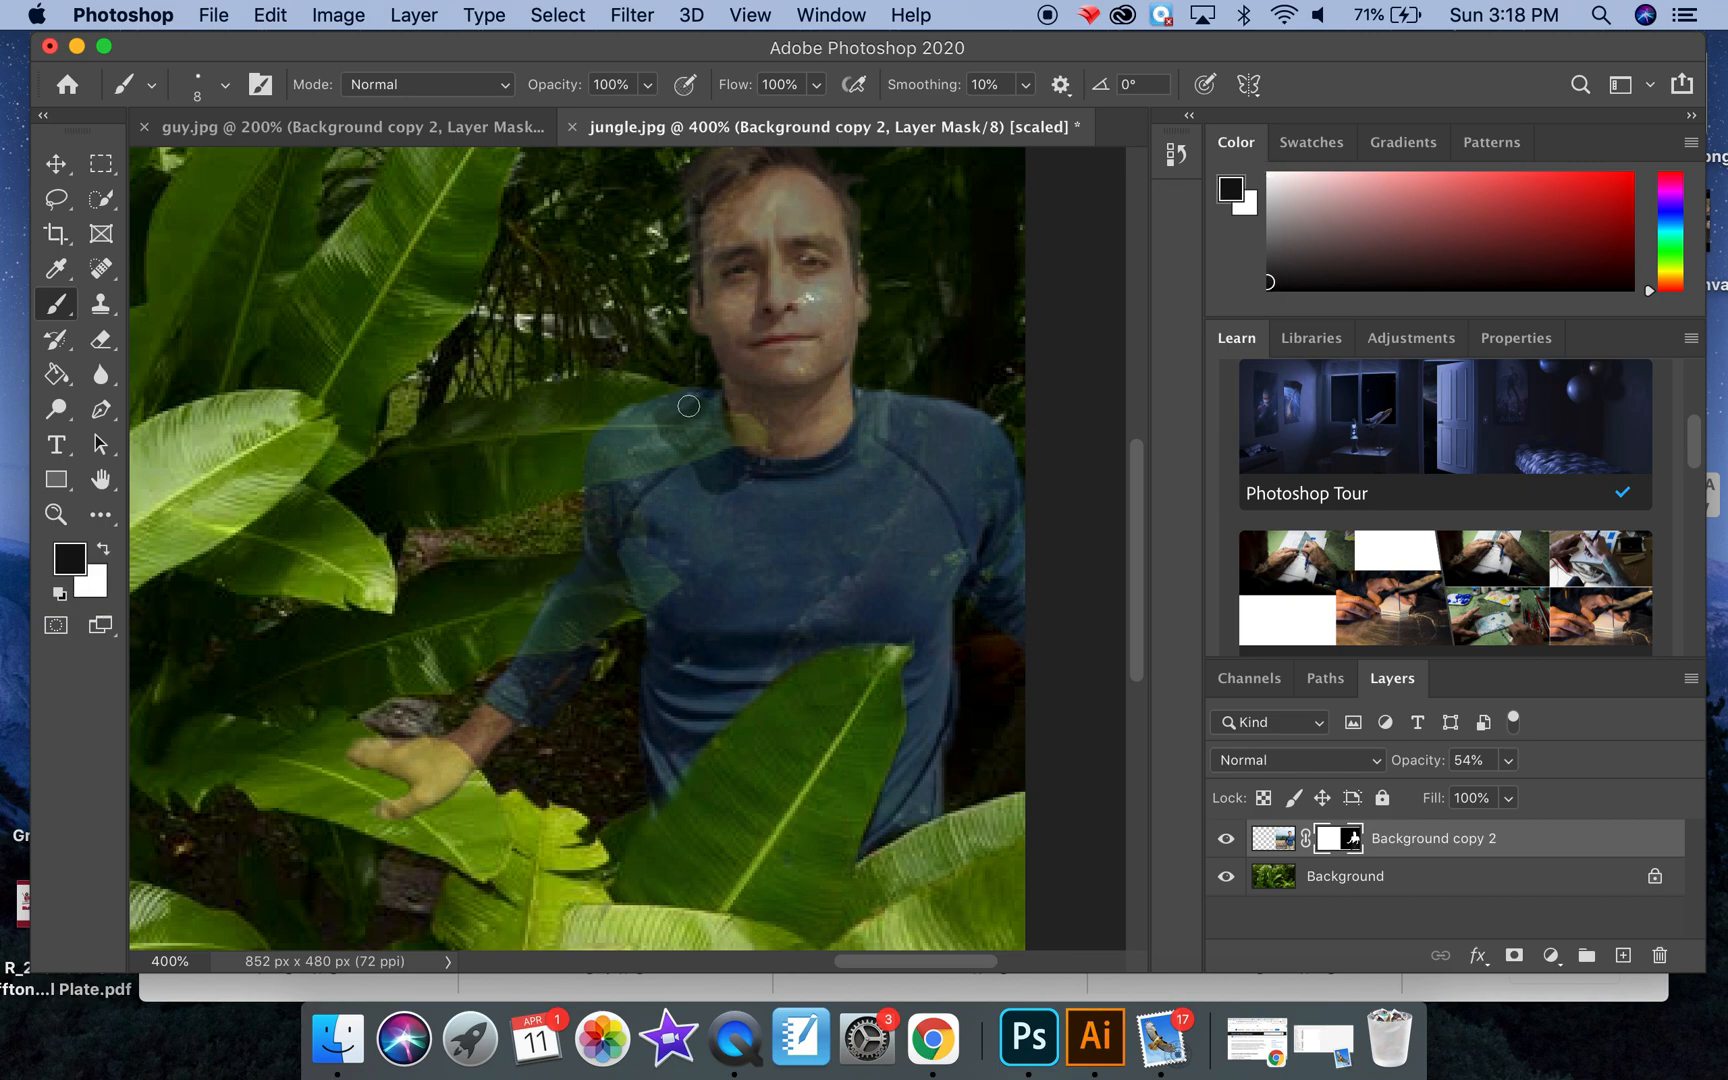
mouse_move(549, 602)
left_mouse_down()
mouse_move(628, 571)
mouse_move(645, 585)
mouse_move(569, 620)
mouse_move(571, 605)
mouse_move(522, 607)
left_mouse_up()
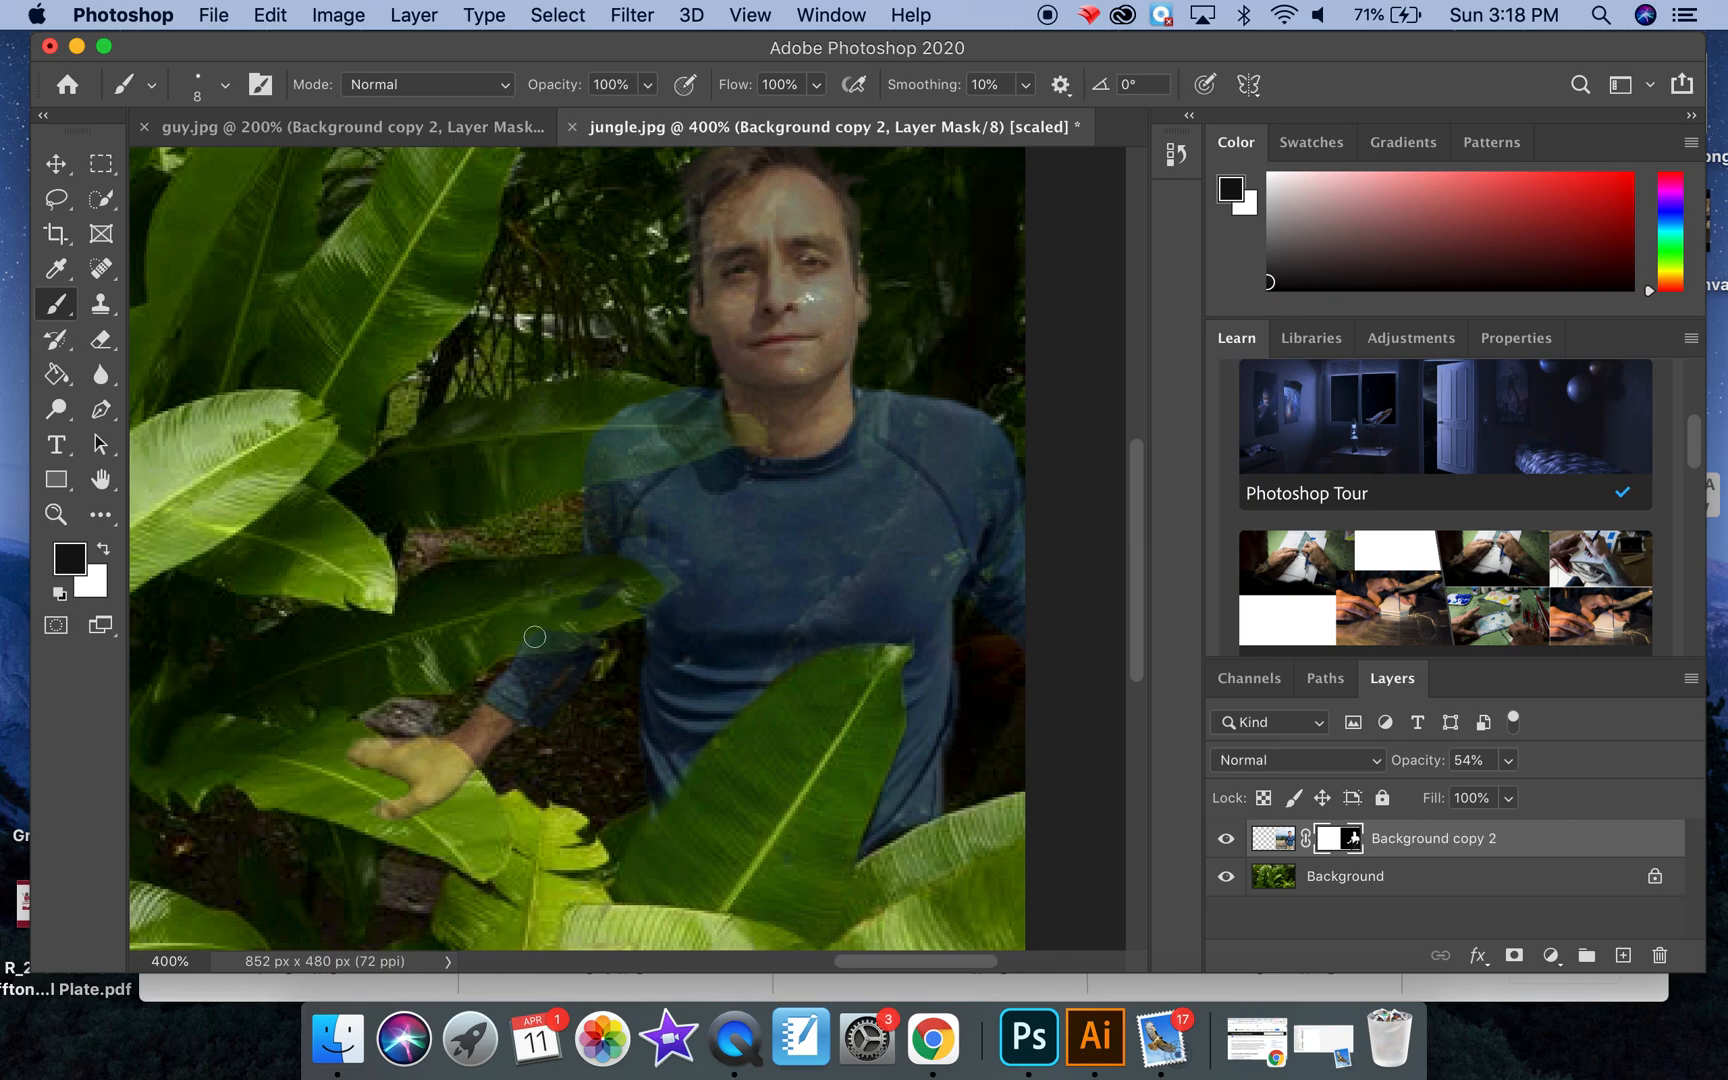
Step: Raise the man layer's opacity to 100%
scroll(815, 806, "down", 5)
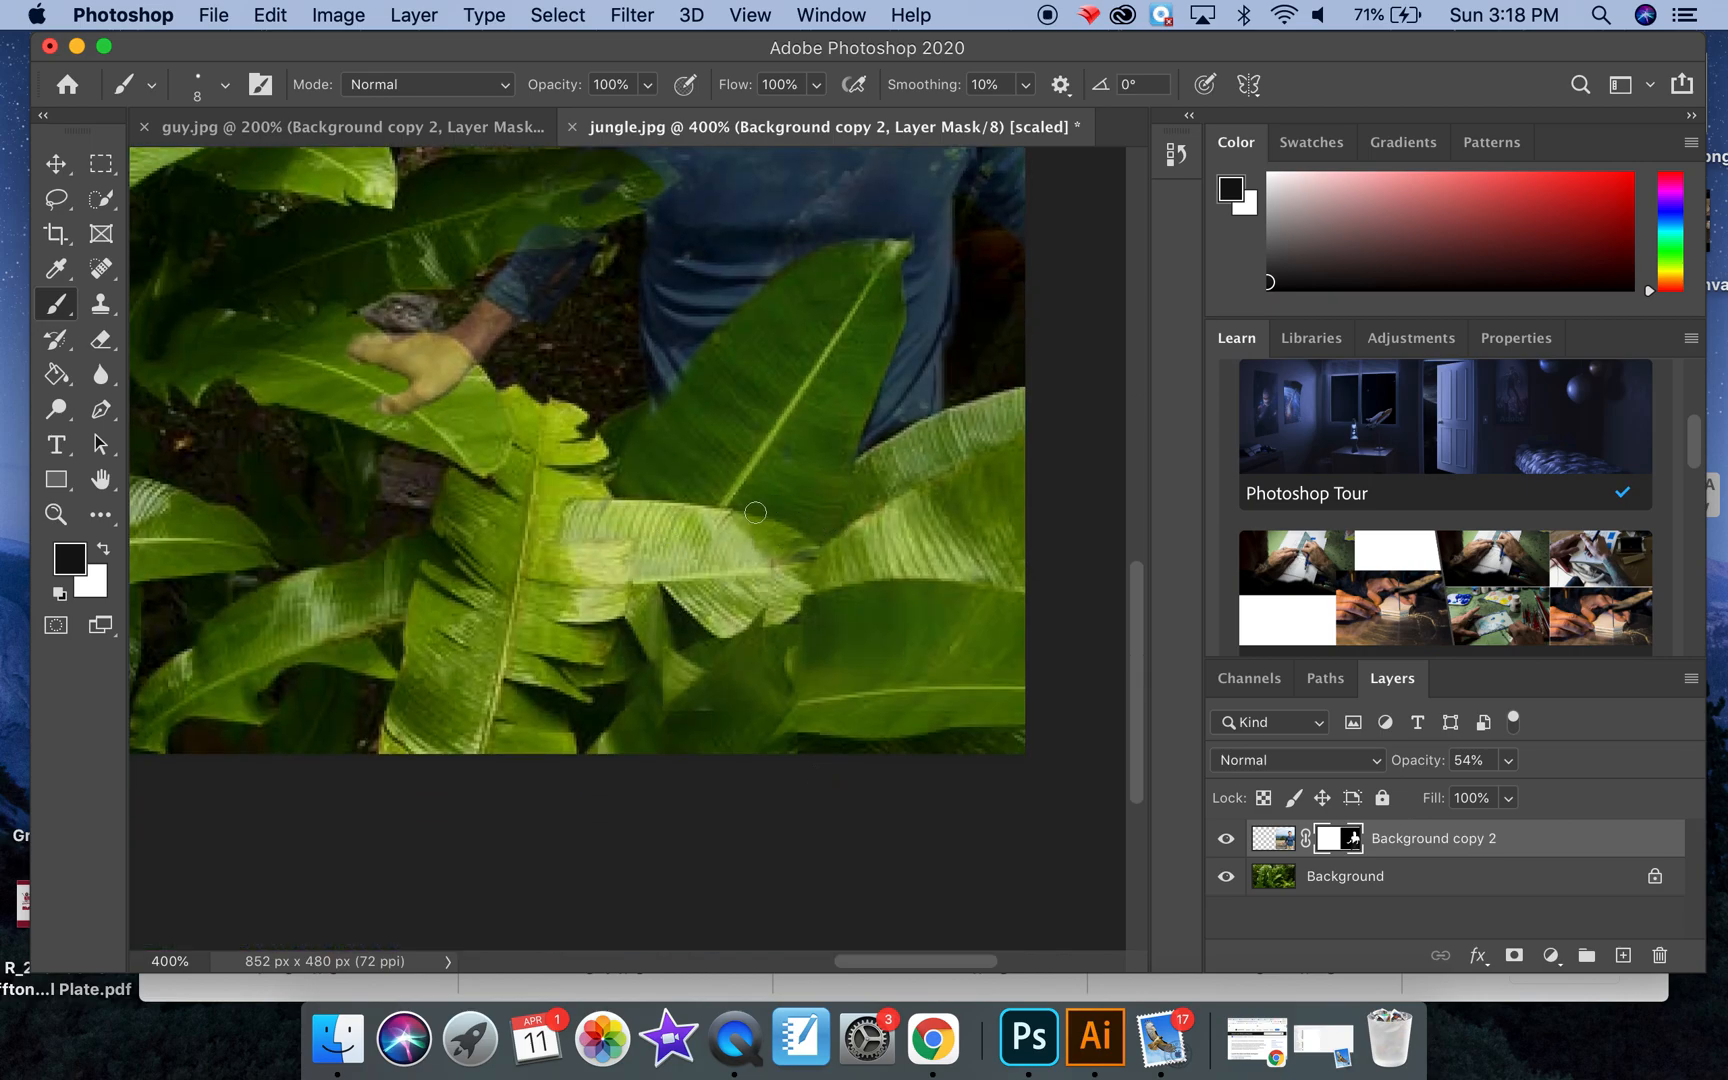
scroll(756, 517, "up", 3)
scroll(756, 517, "up", 5)
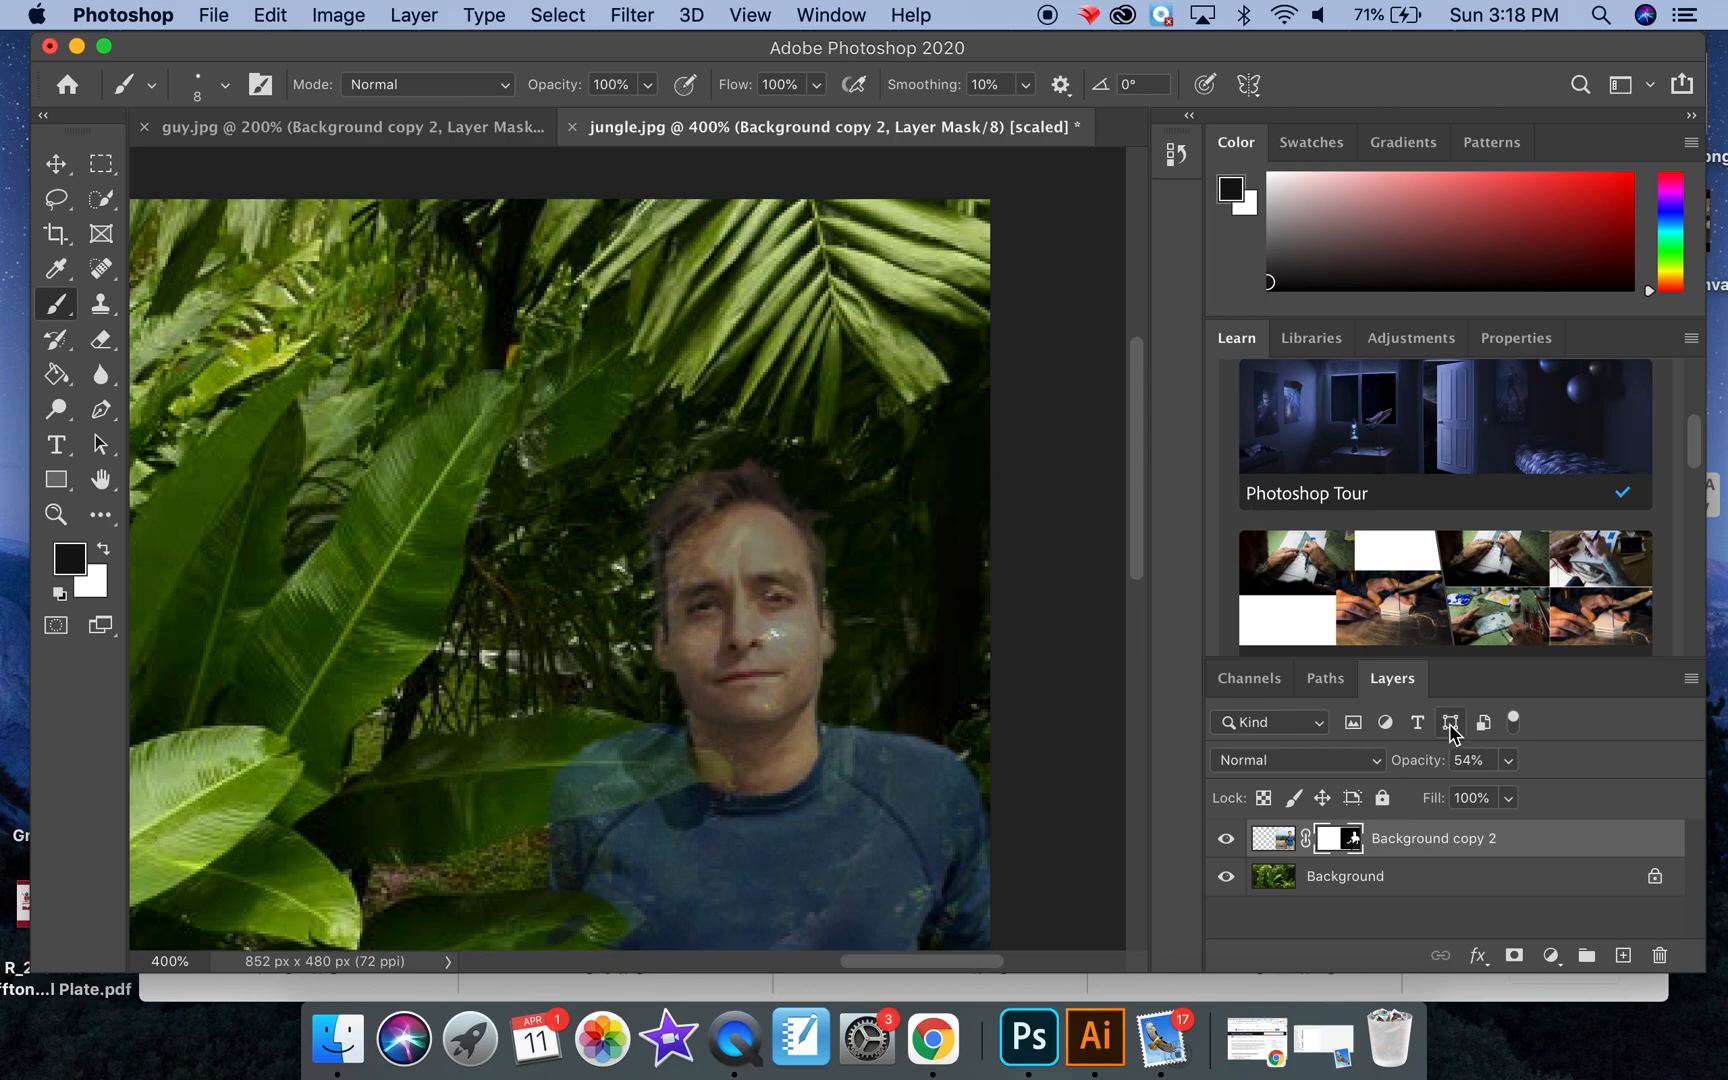
left_click(1507, 760)
left_click_drag(1505, 794, 1583, 803)
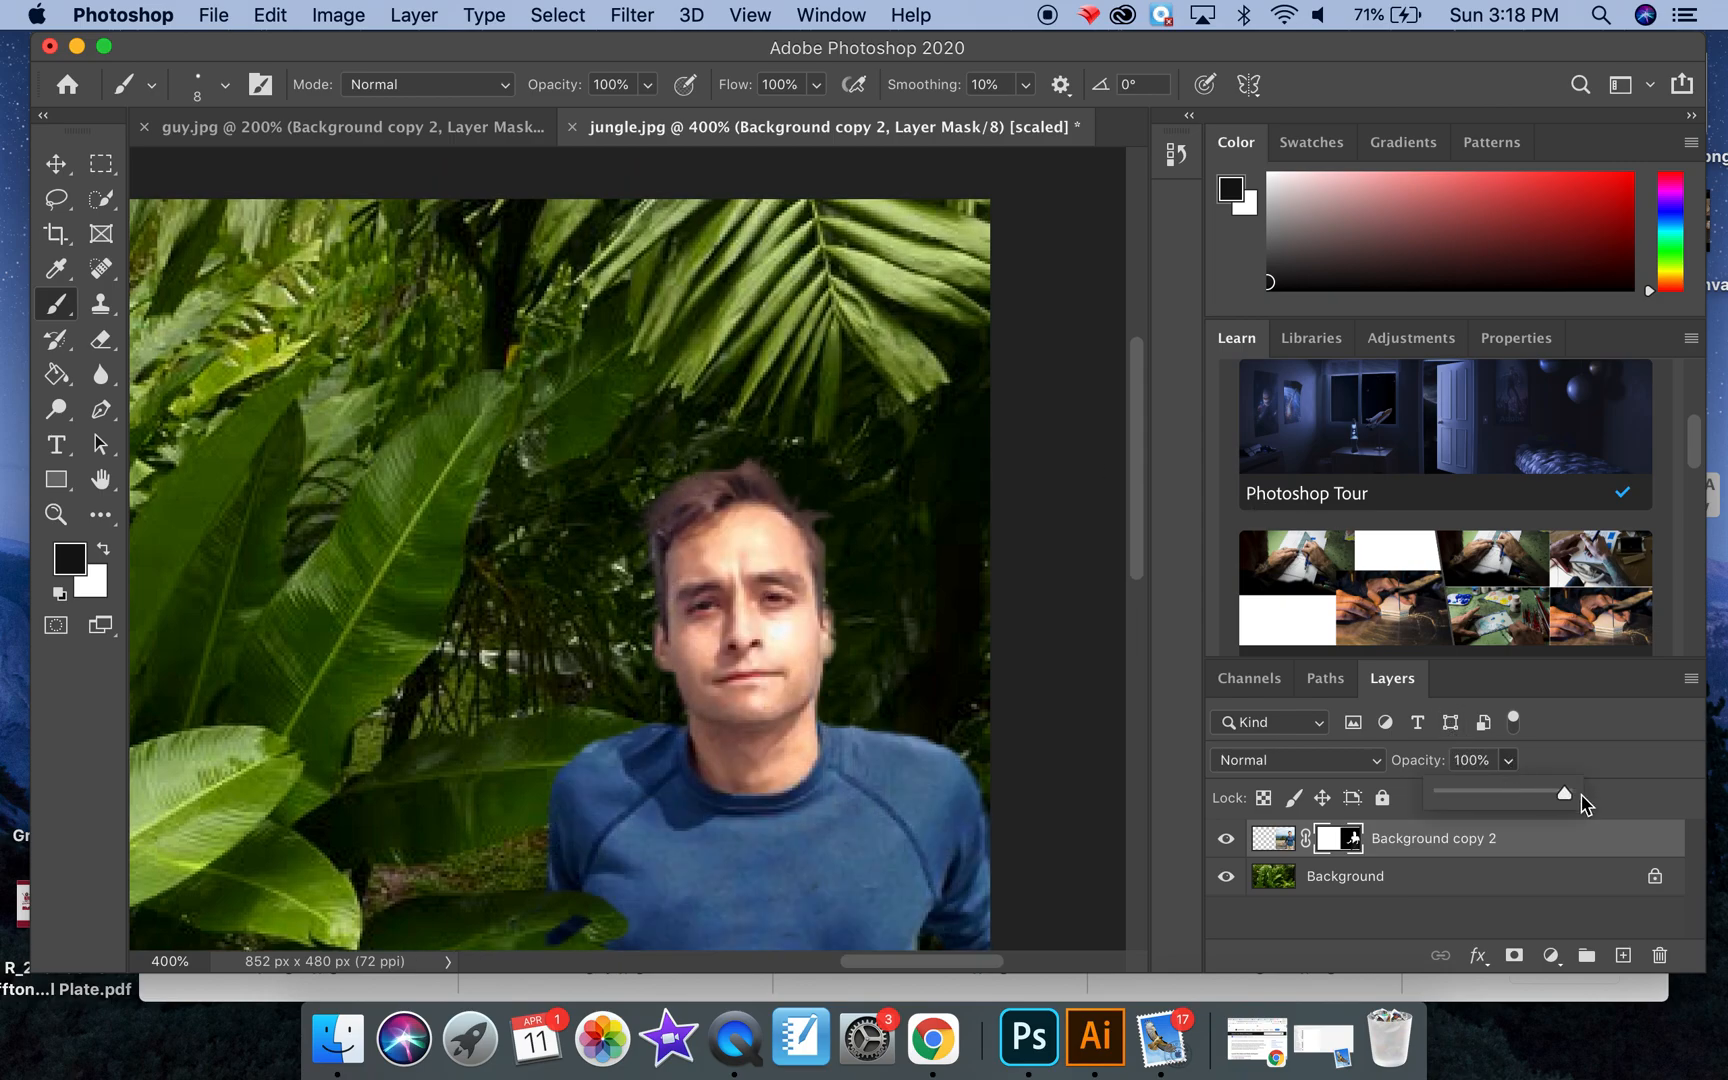
key("super+minus")
key("super+minus")
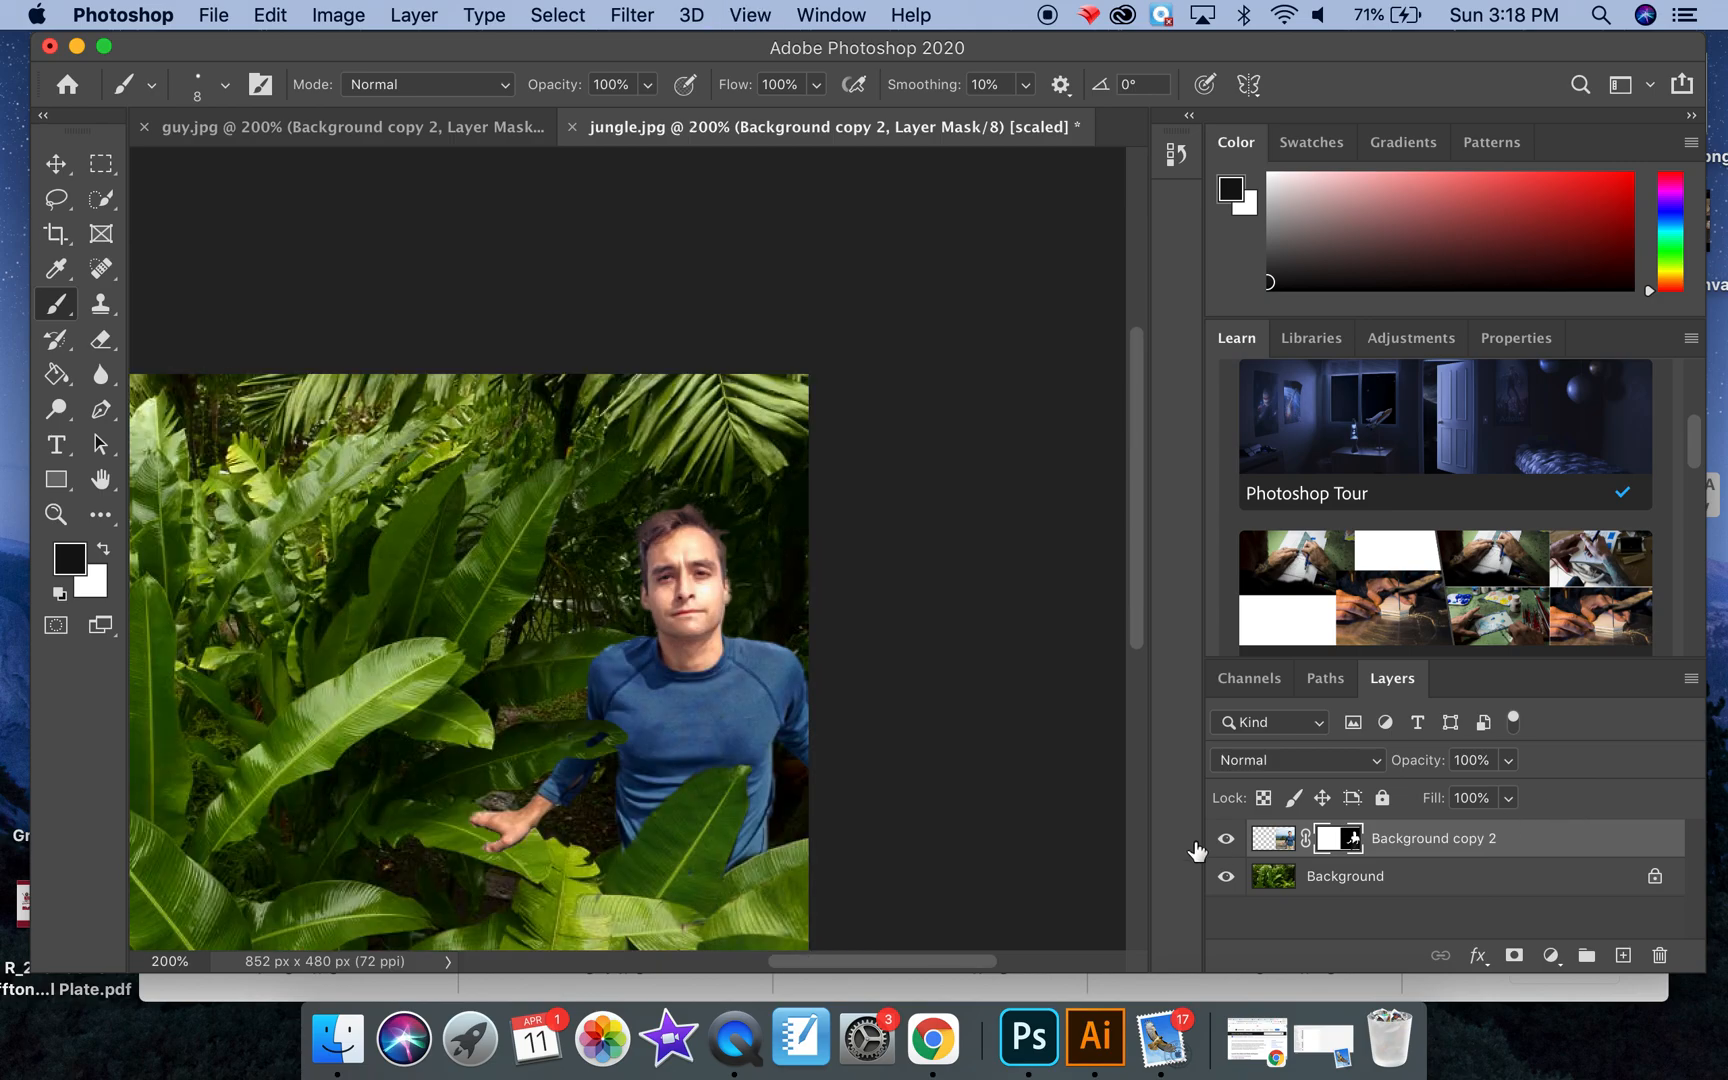
scroll(703, 702, "down", 5)
scroll(703, 702, "left", 5)
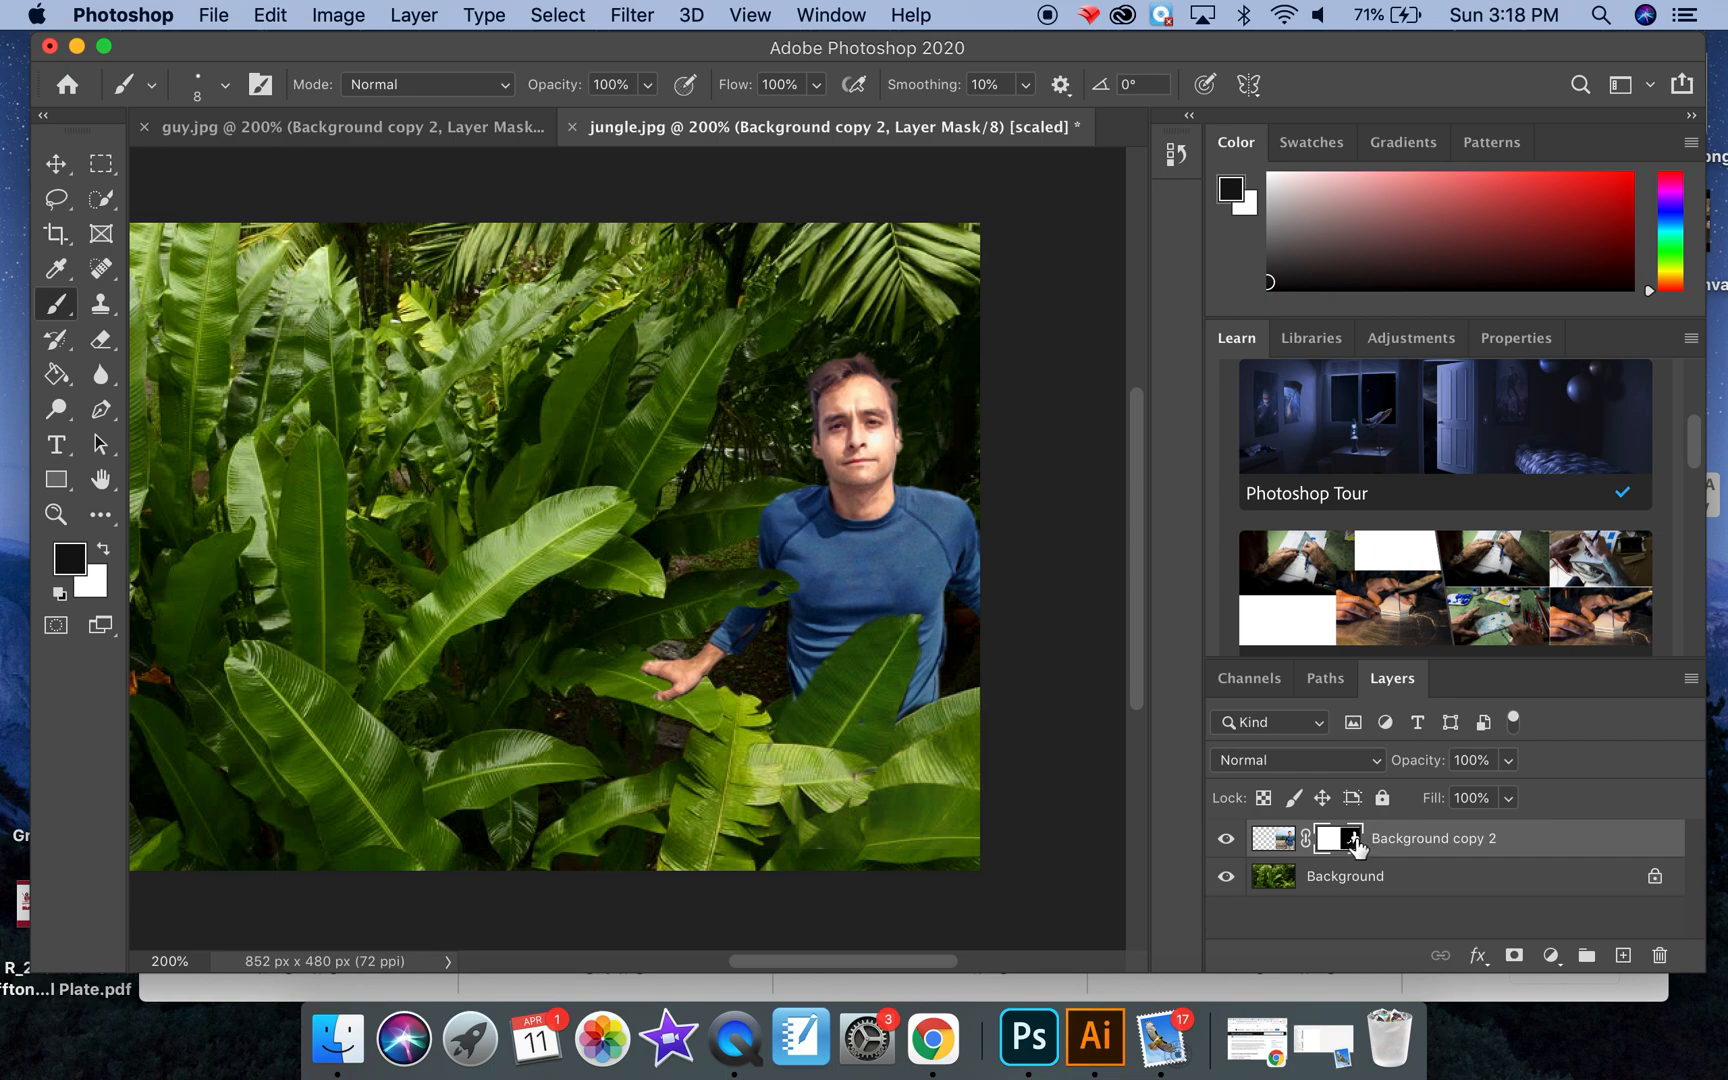
Step: Apply Color Balance to the man layer's image with midtone levels 0, +34 and -2
left_click(1273, 838)
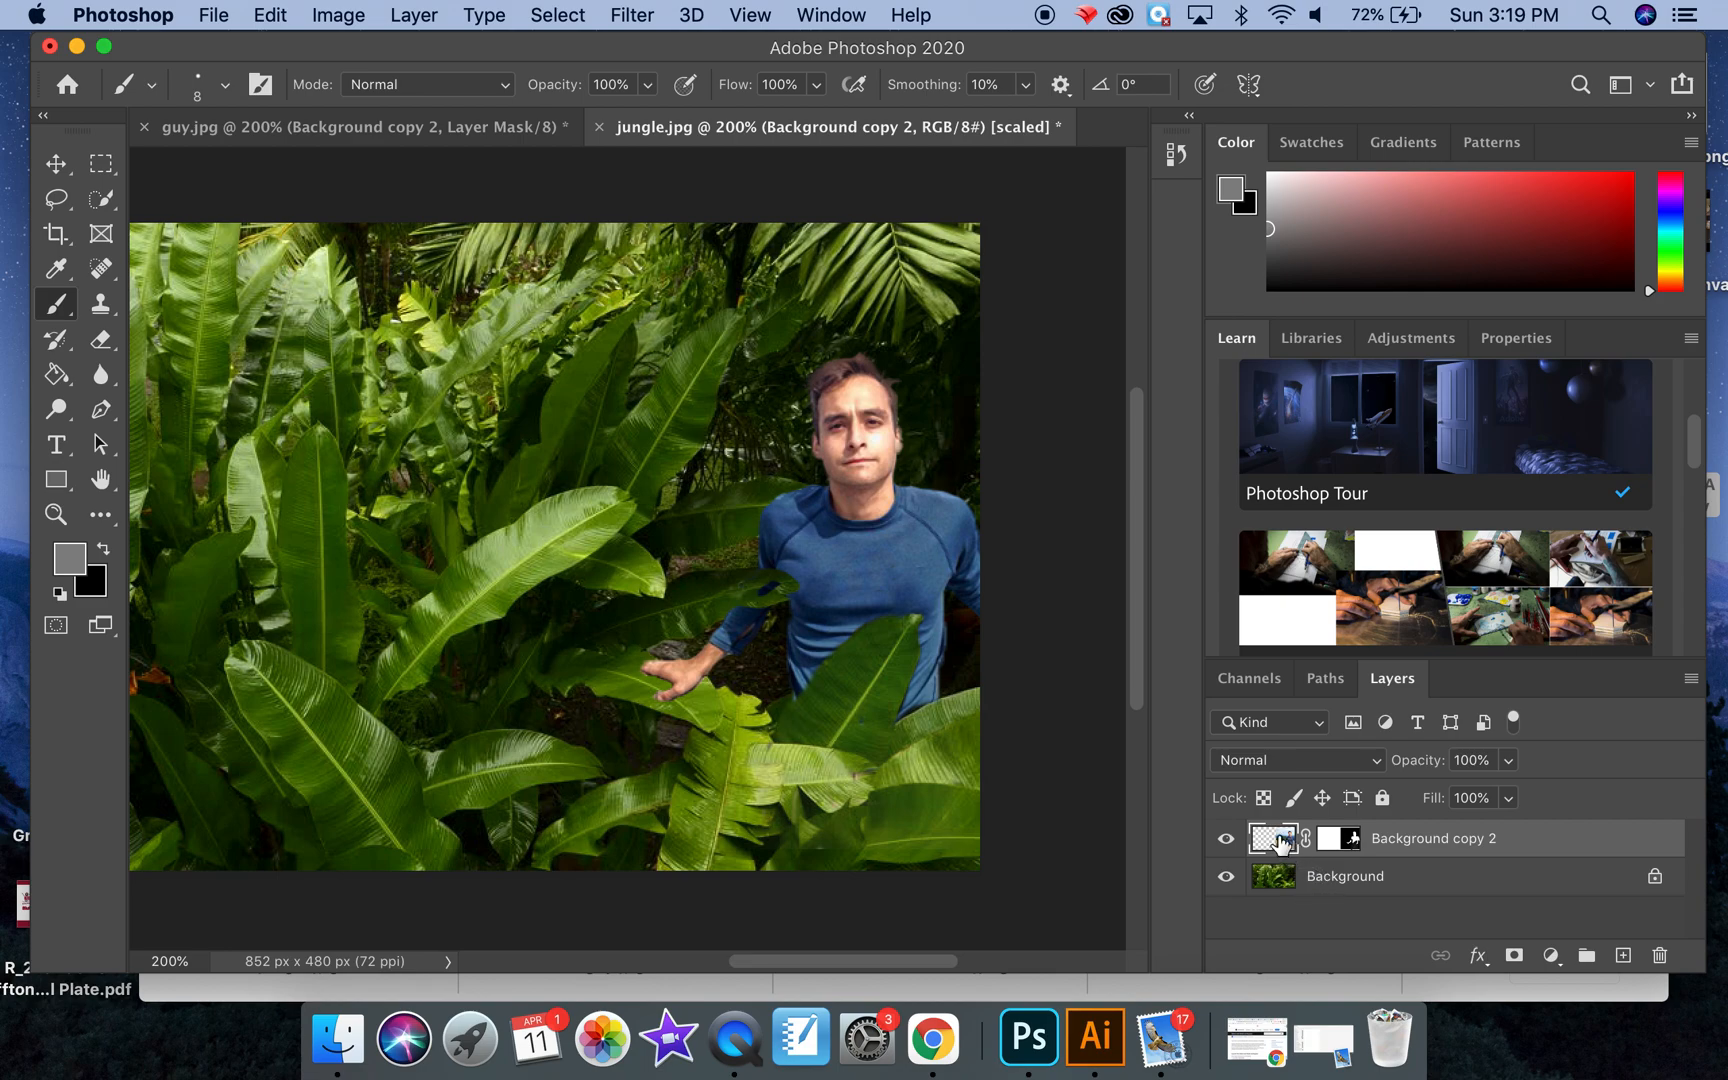
left_click(350, 16)
mouse_move(366, 94)
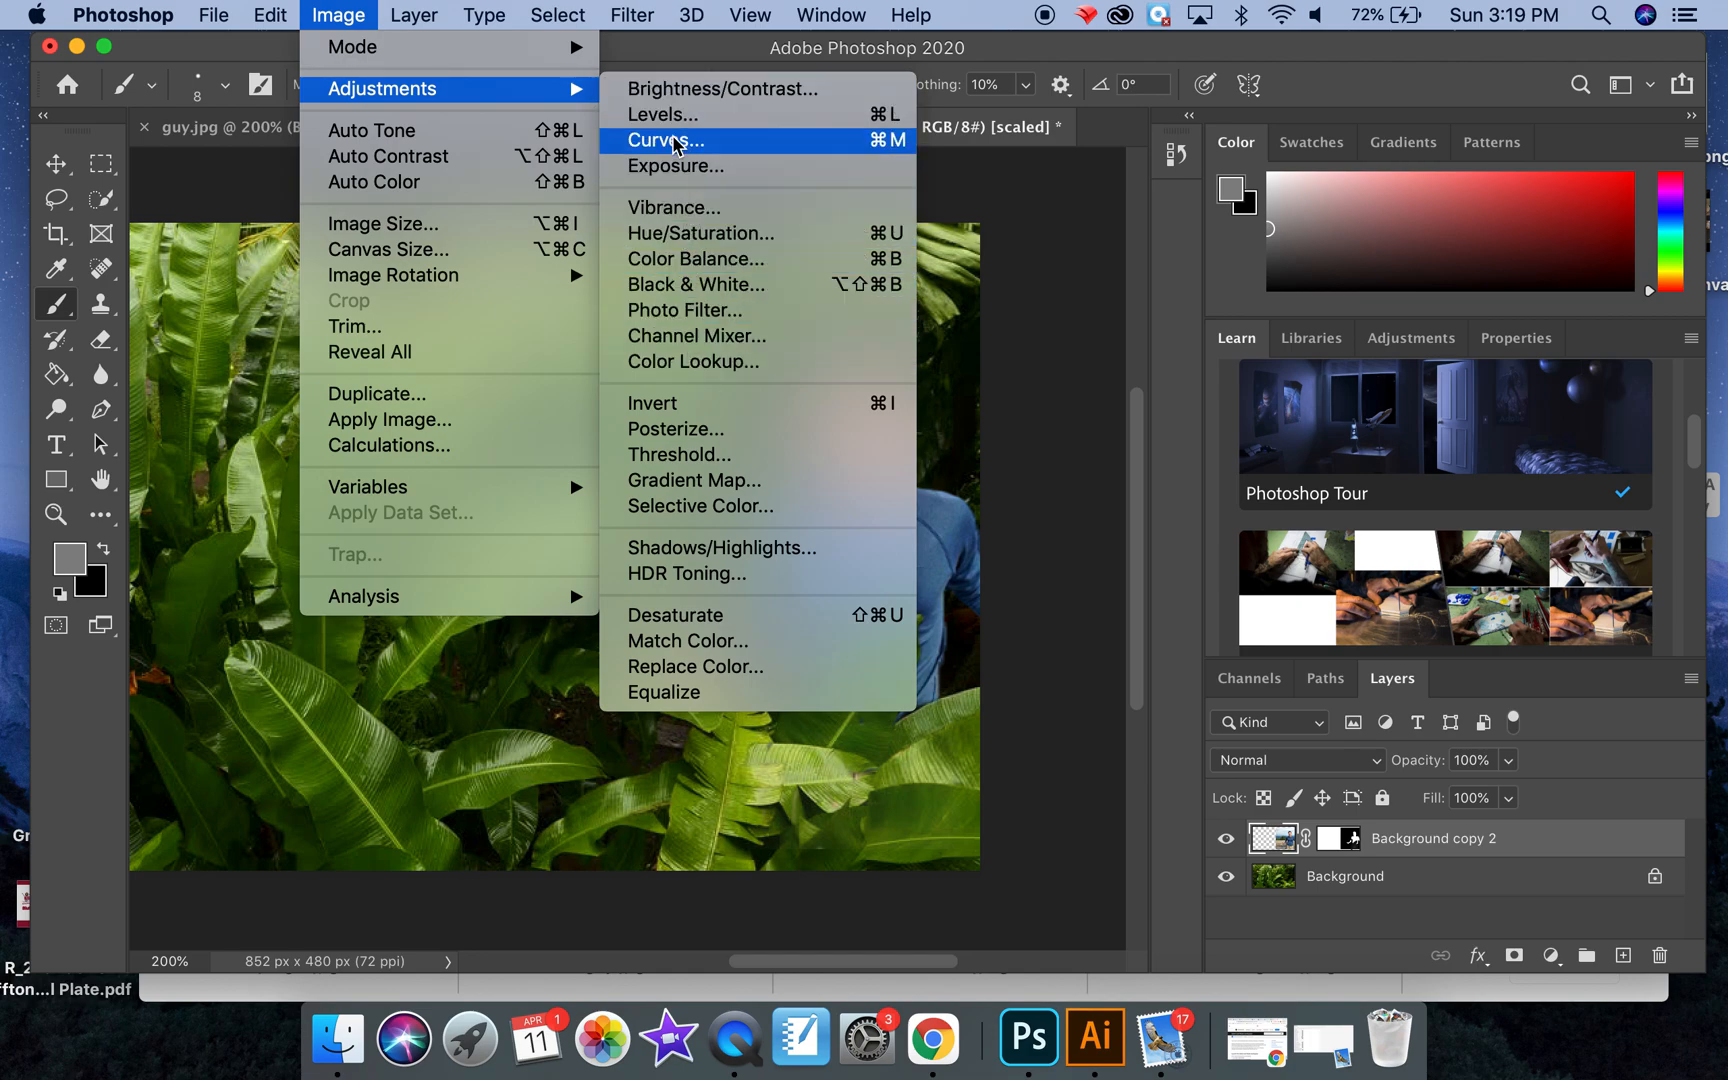
left_click(677, 264)
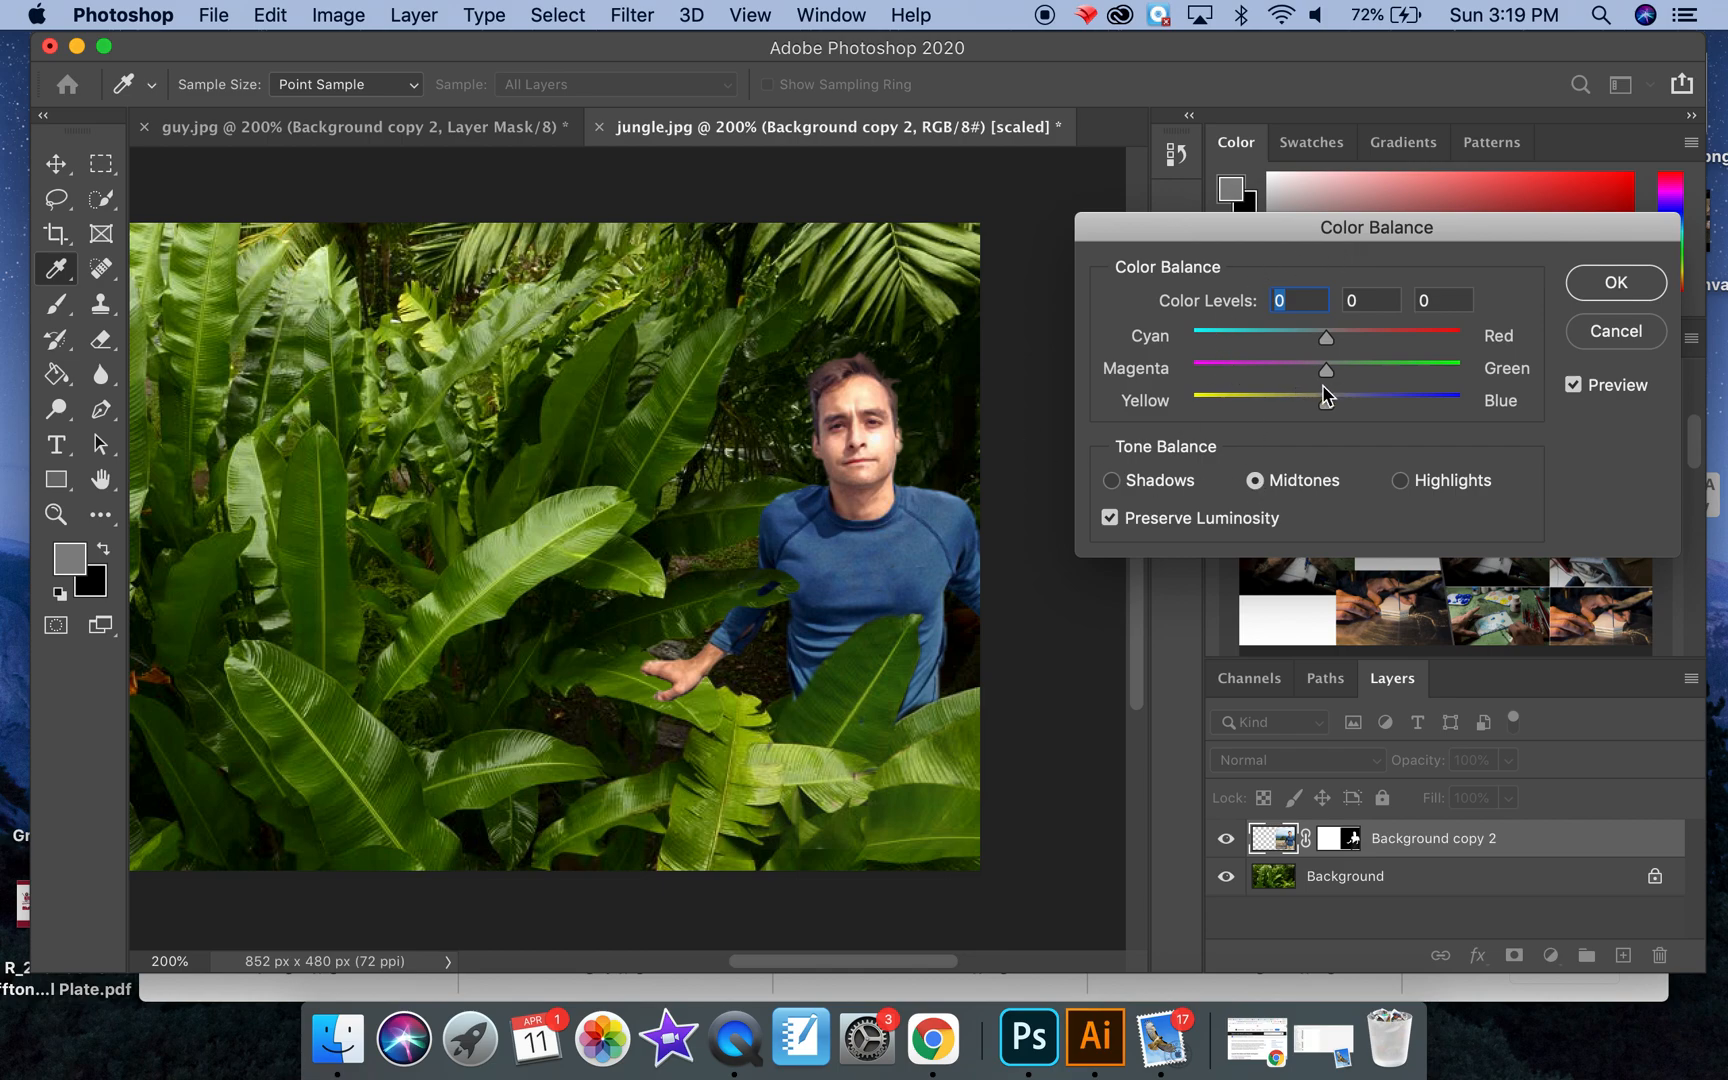
mouse_move(1327, 341)
left_mouse_down()
mouse_move(1269, 340)
mouse_move(1392, 340)
mouse_move(1314, 343)
mouse_move(1385, 341)
mouse_move(1329, 341)
left_mouse_up()
left_click_drag(1331, 376, 1366, 377)
left_click_drag(1355, 377, 1326, 414)
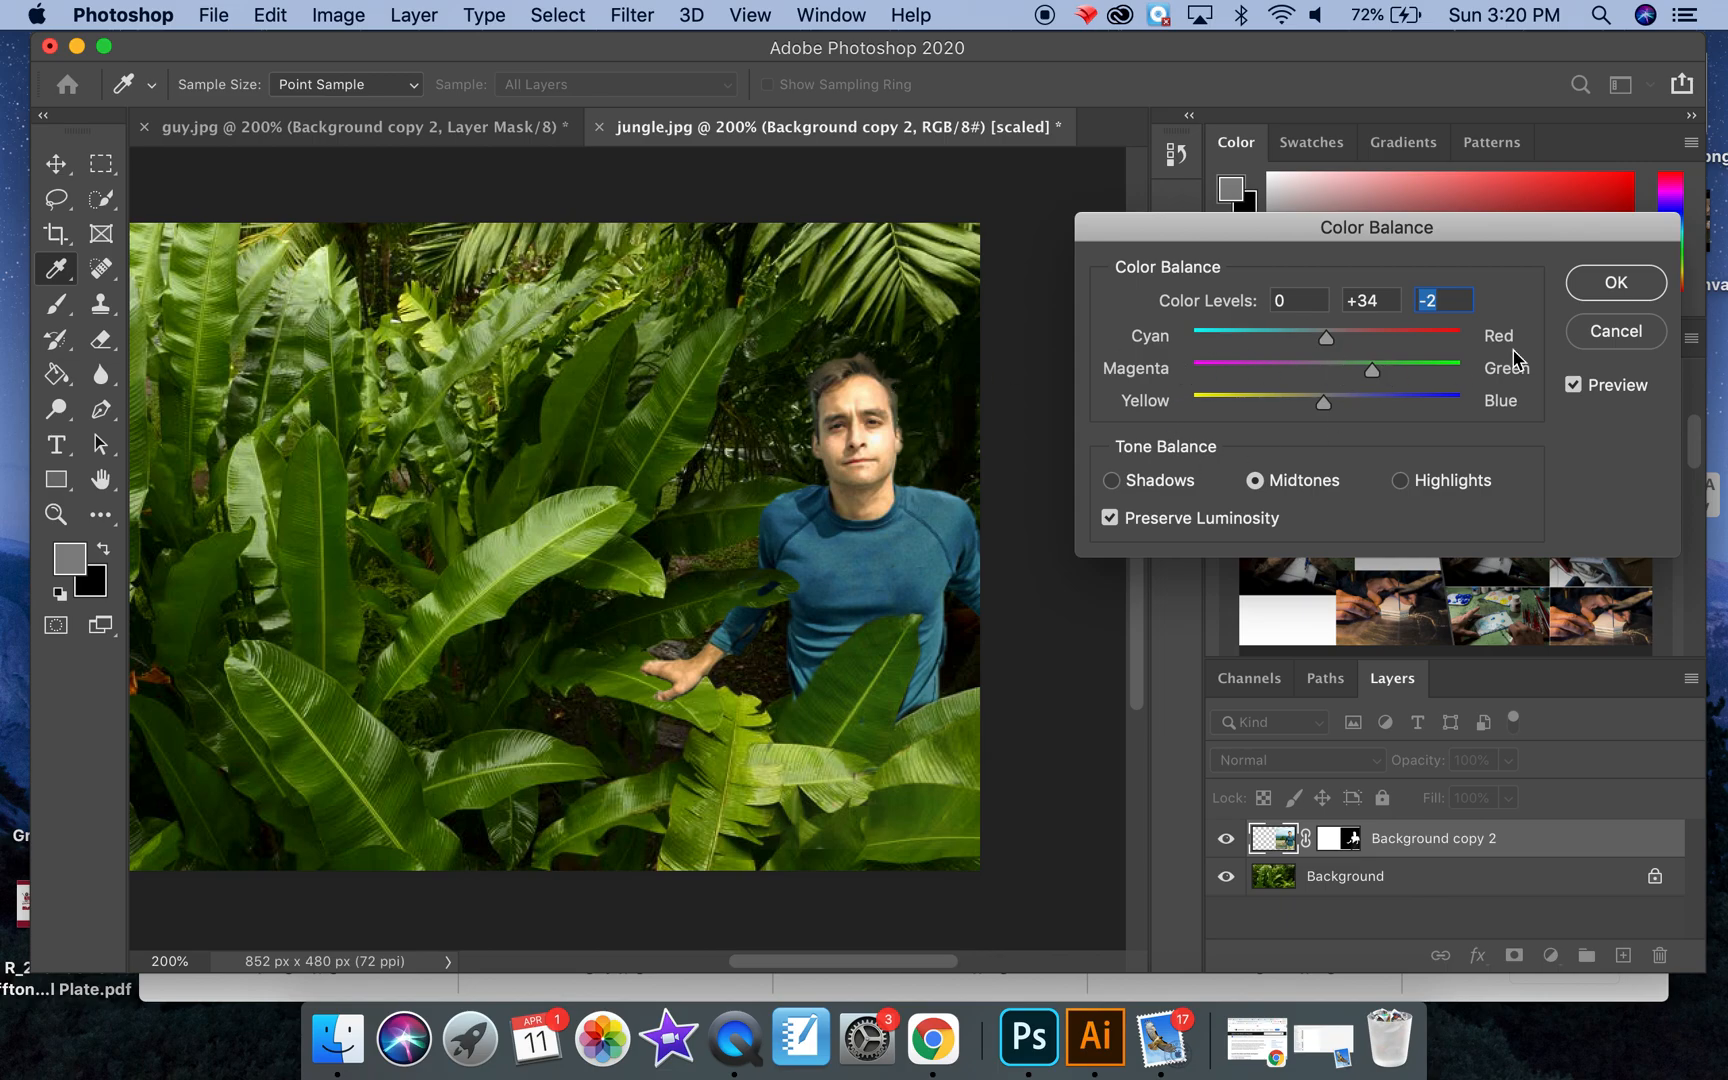
left_click(1616, 284)
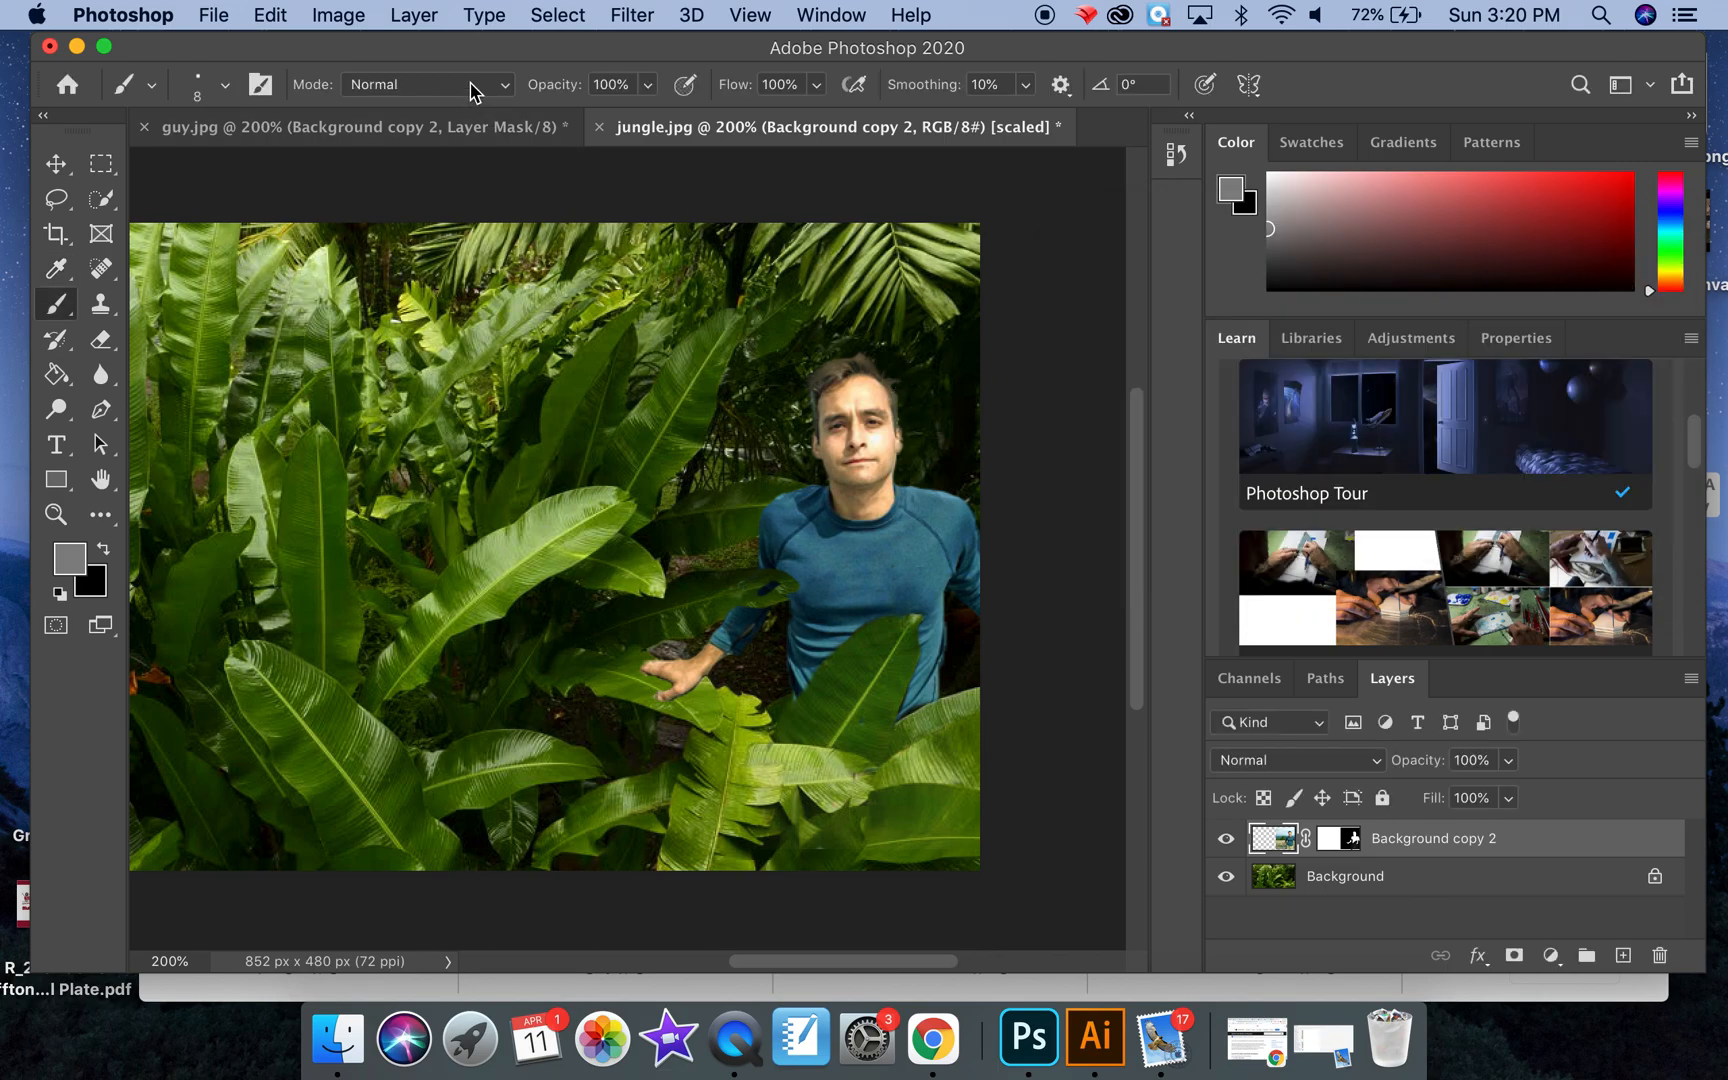
Step: Darken the man with a Brightness/Contrast adjustment of brightness -29 and contrast -3
left_click(351, 24)
mouse_move(385, 92)
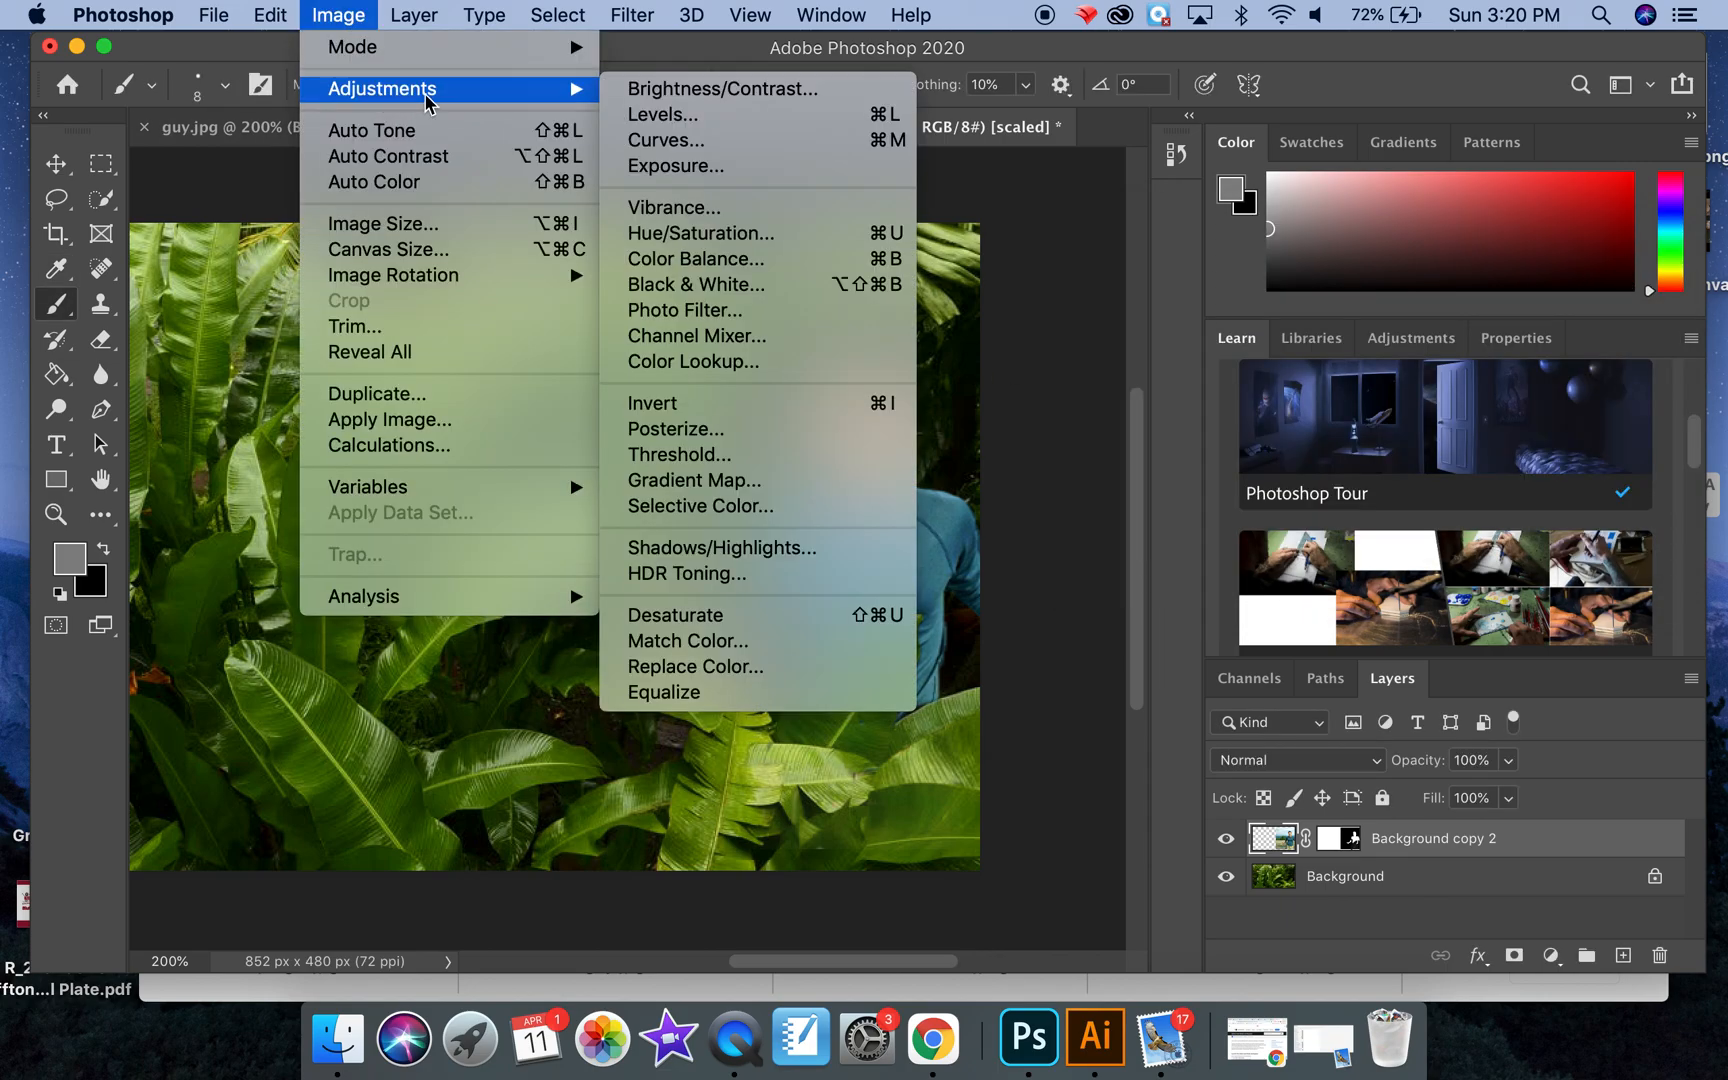
left_click(643, 92)
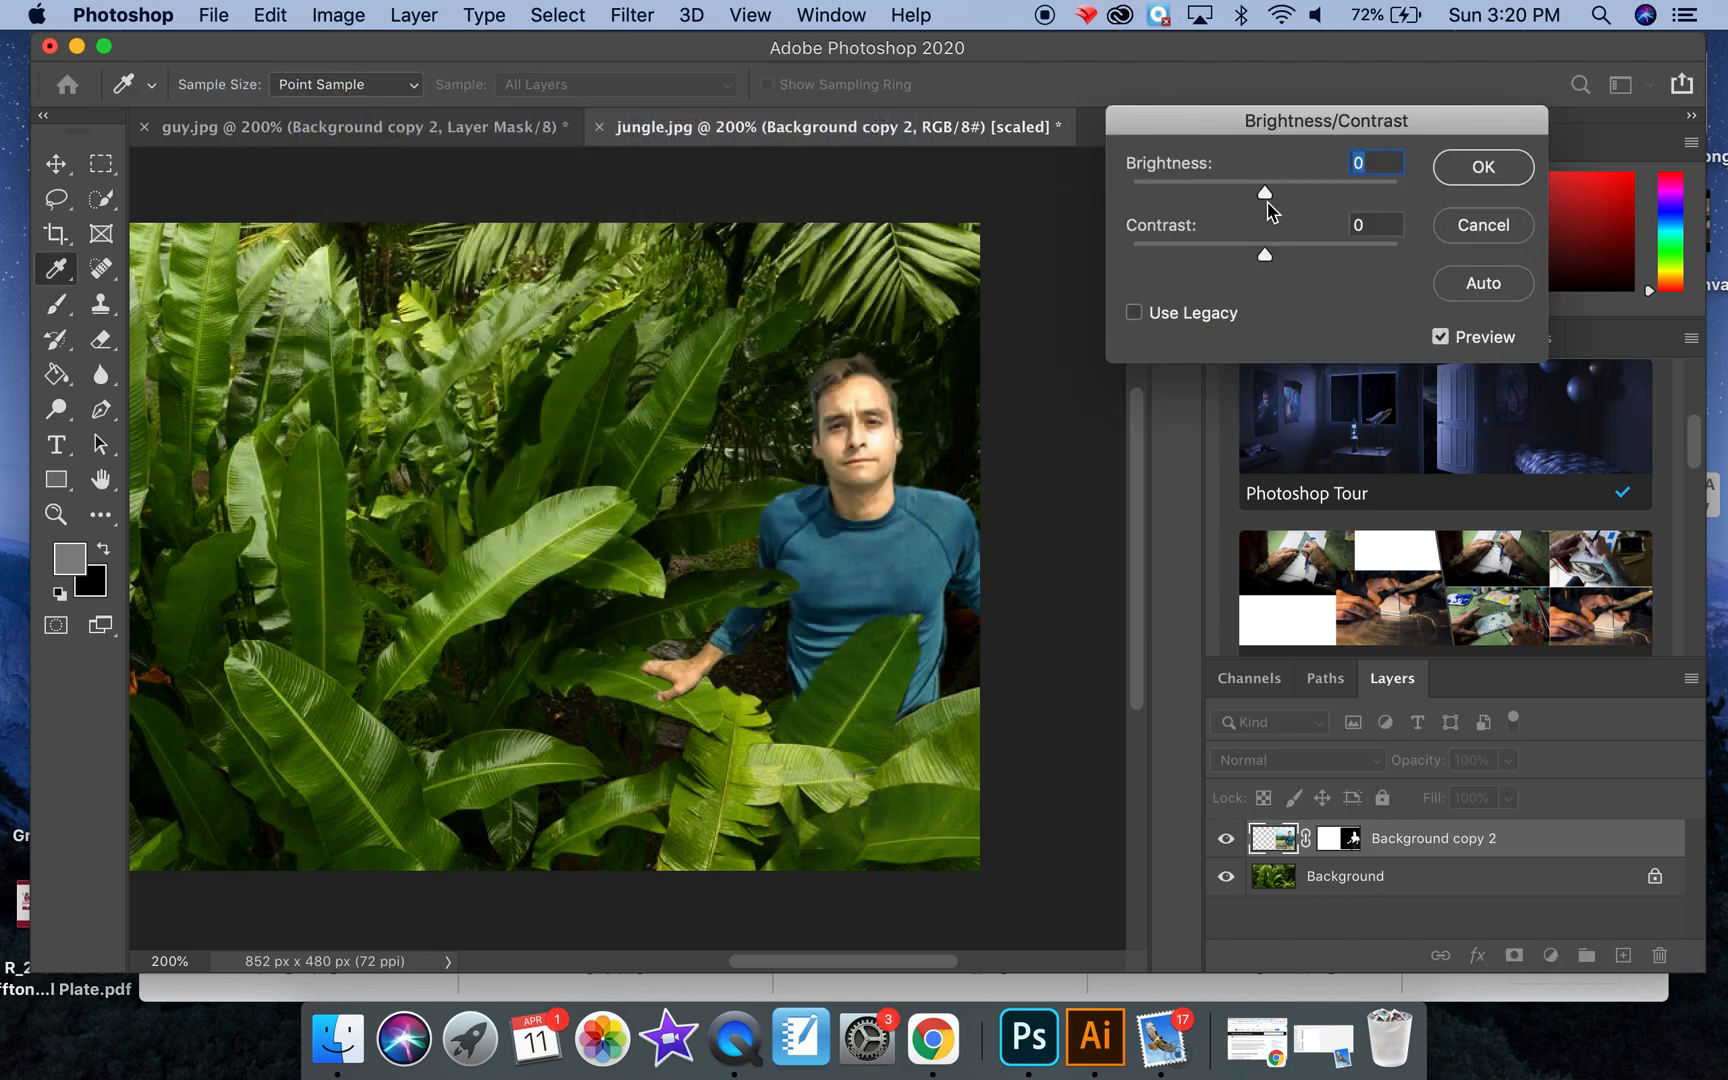
left_click_drag(1262, 193, 1257, 258)
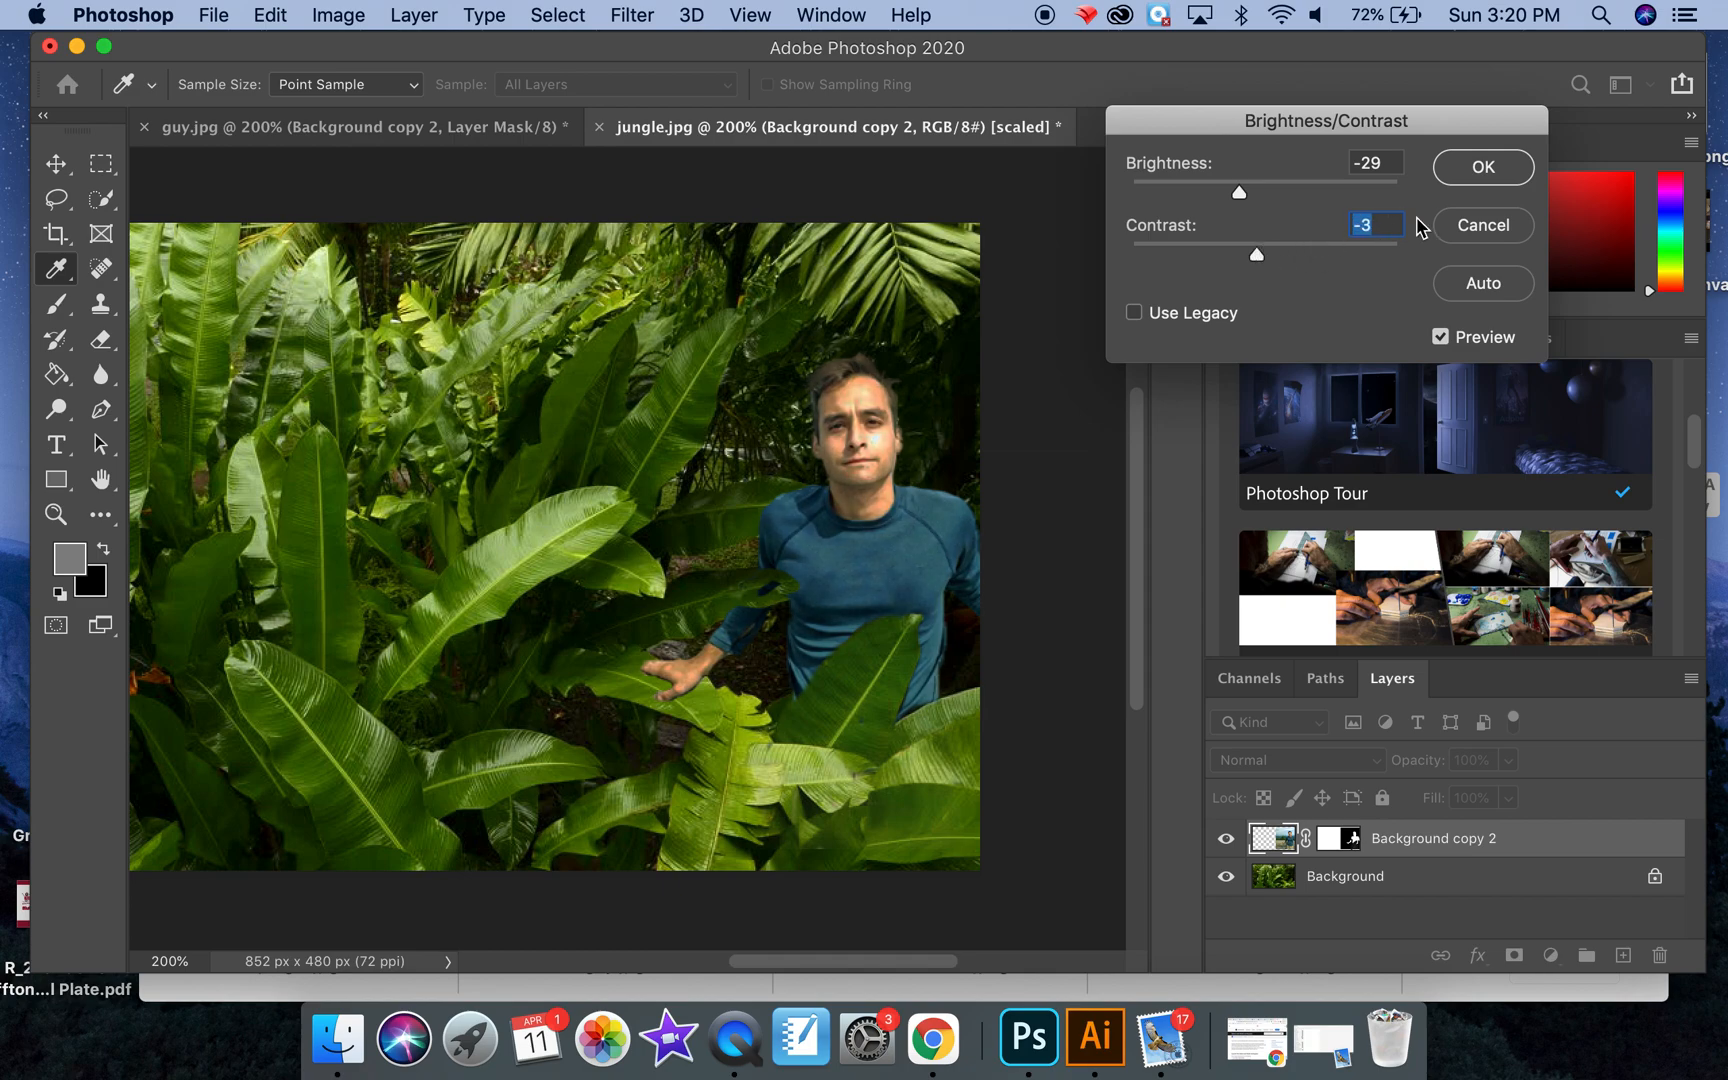
left_click(1477, 170)
Step: Select the Background layer and sample a dark green from the shaded leaf above the man's hand with the Eyedropper
key("b")
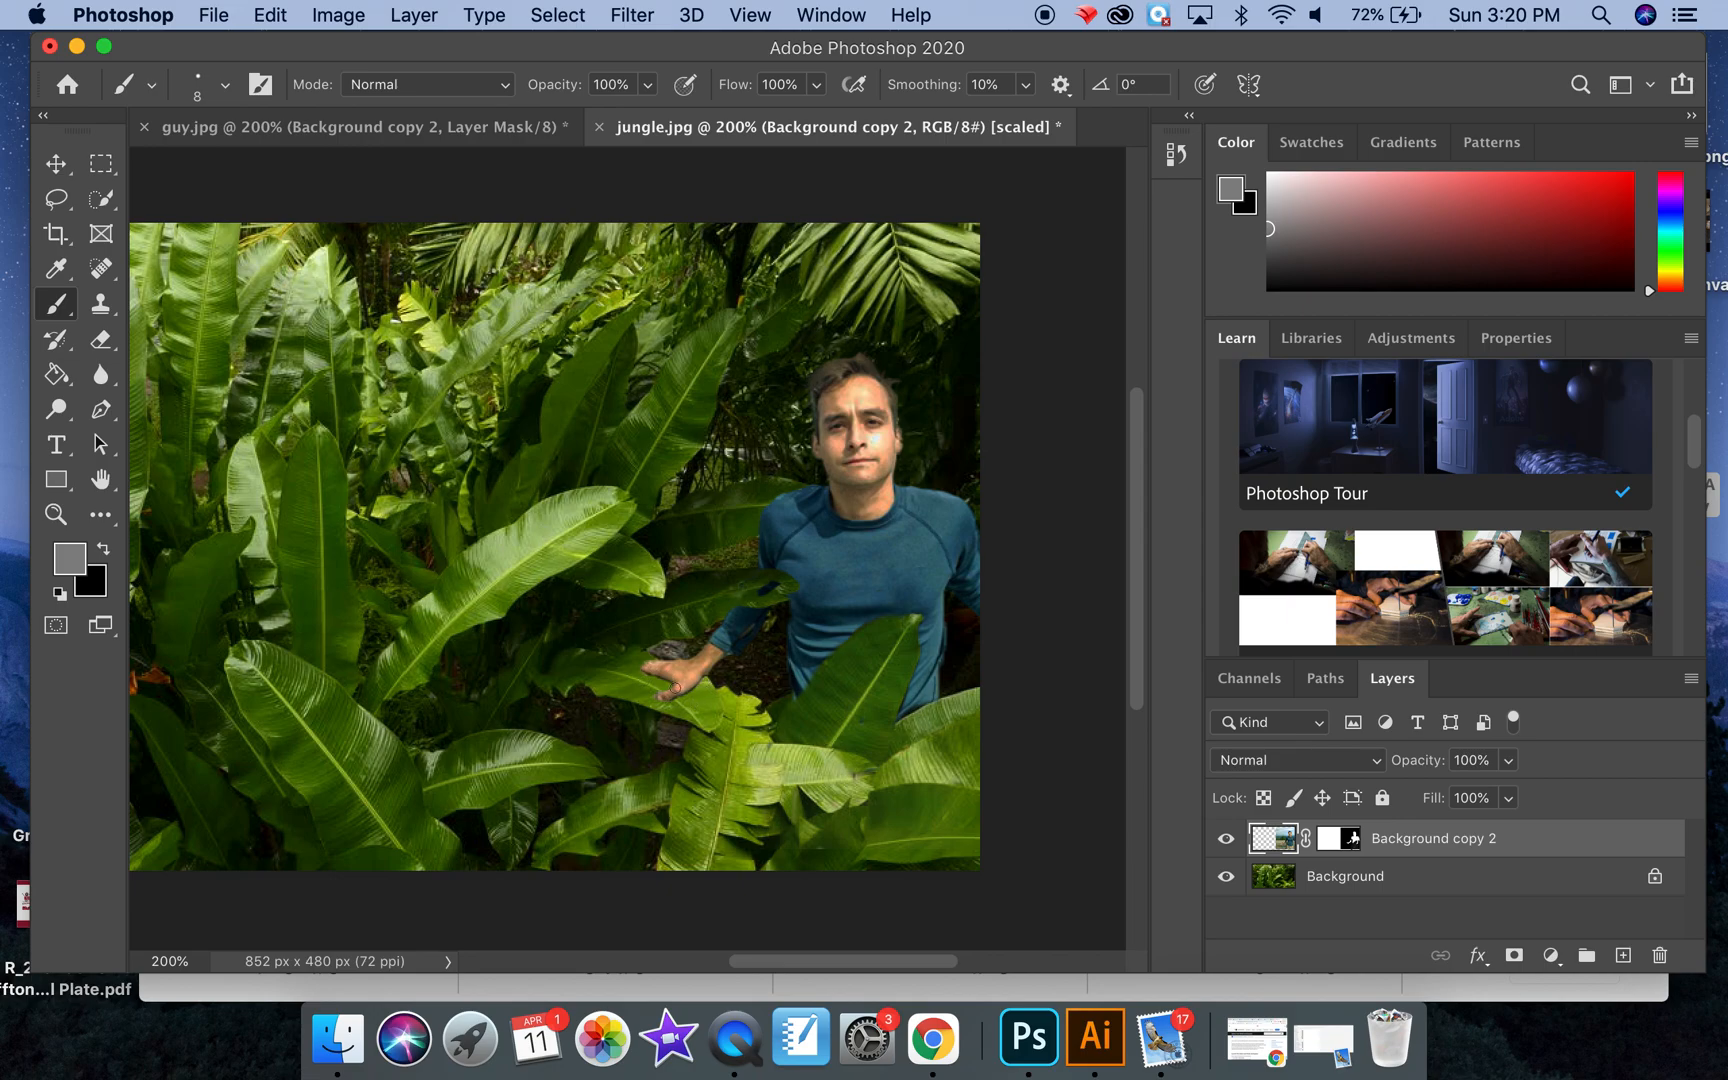
key("super+equal")
key("super+equal")
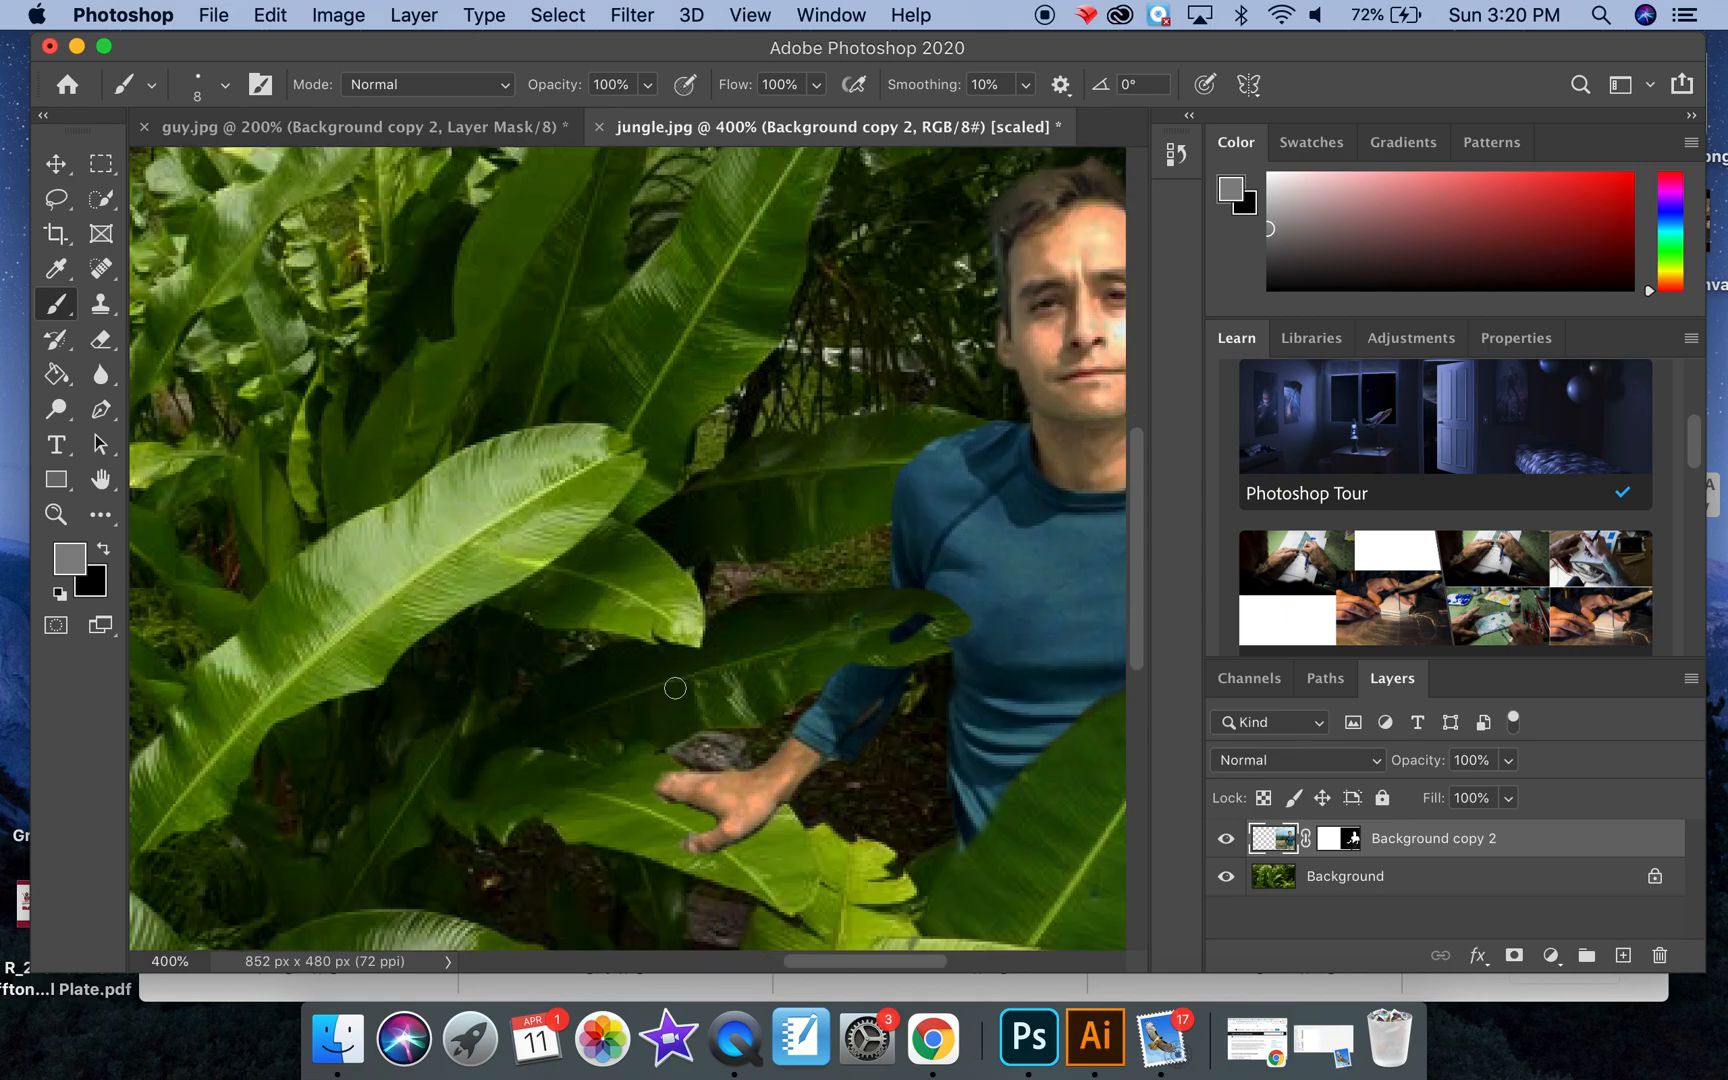
scroll(675, 688, "down", 10)
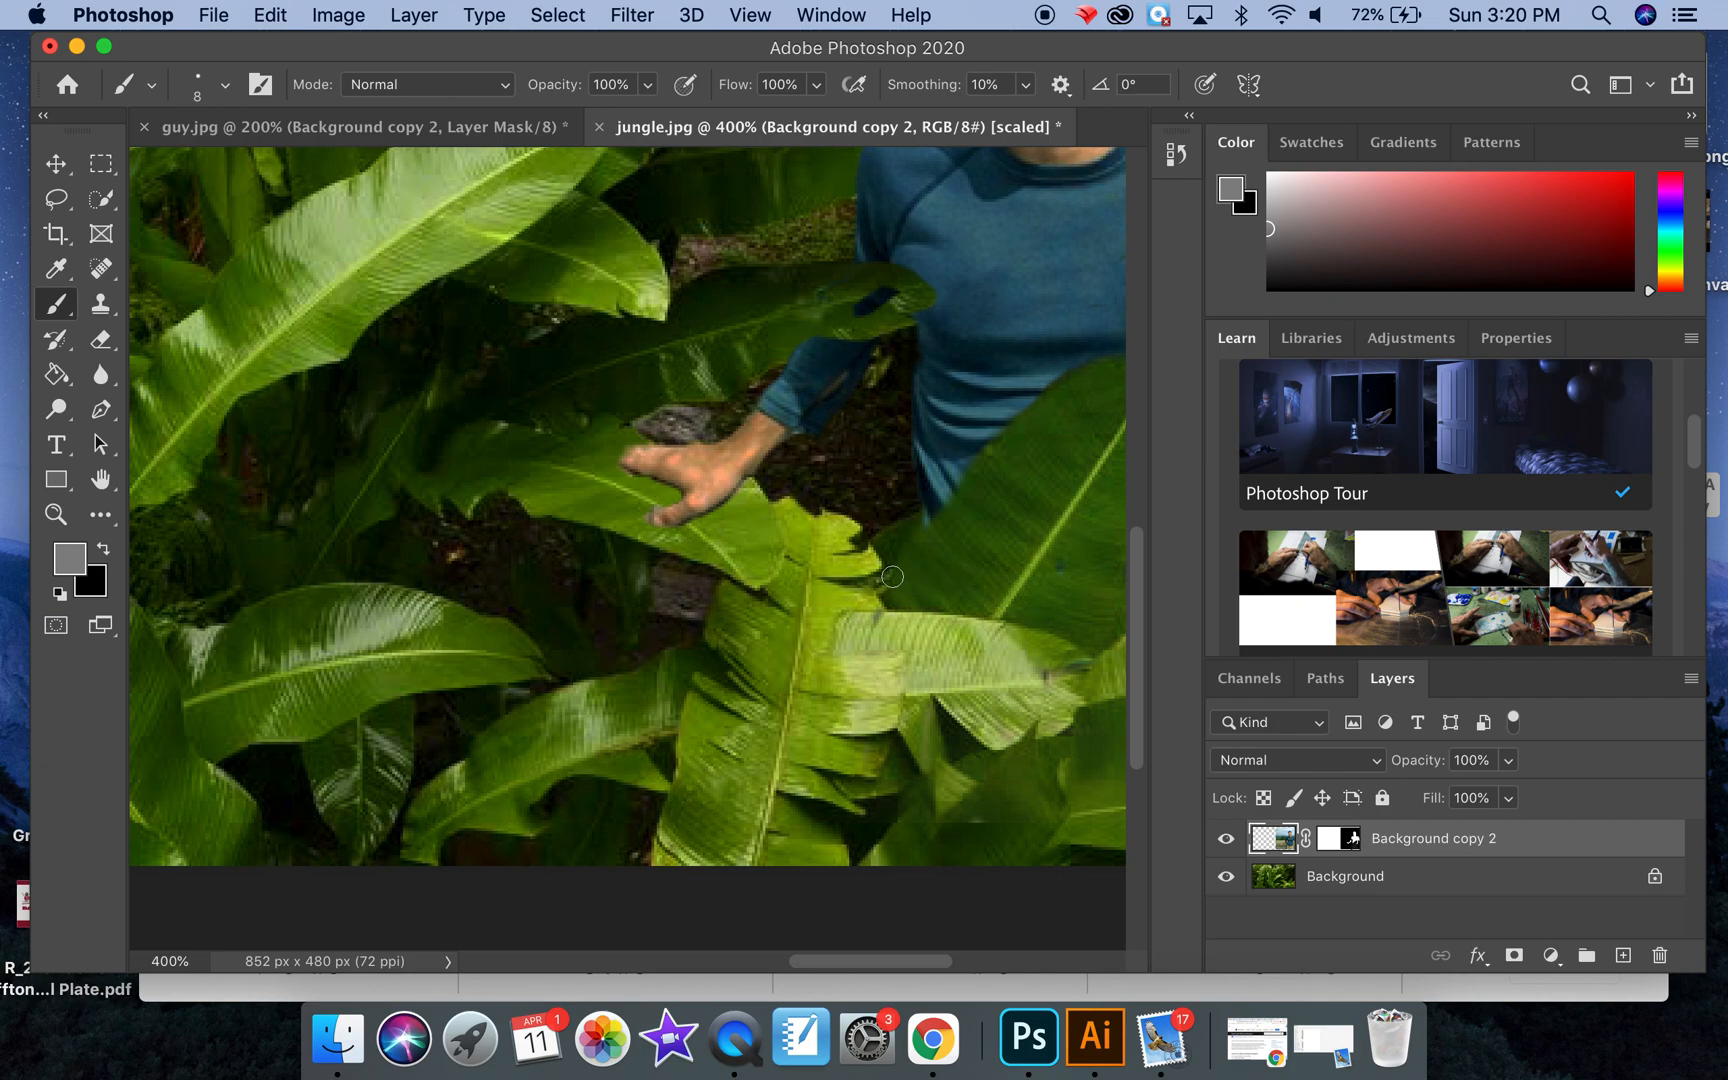
left_click(1283, 884)
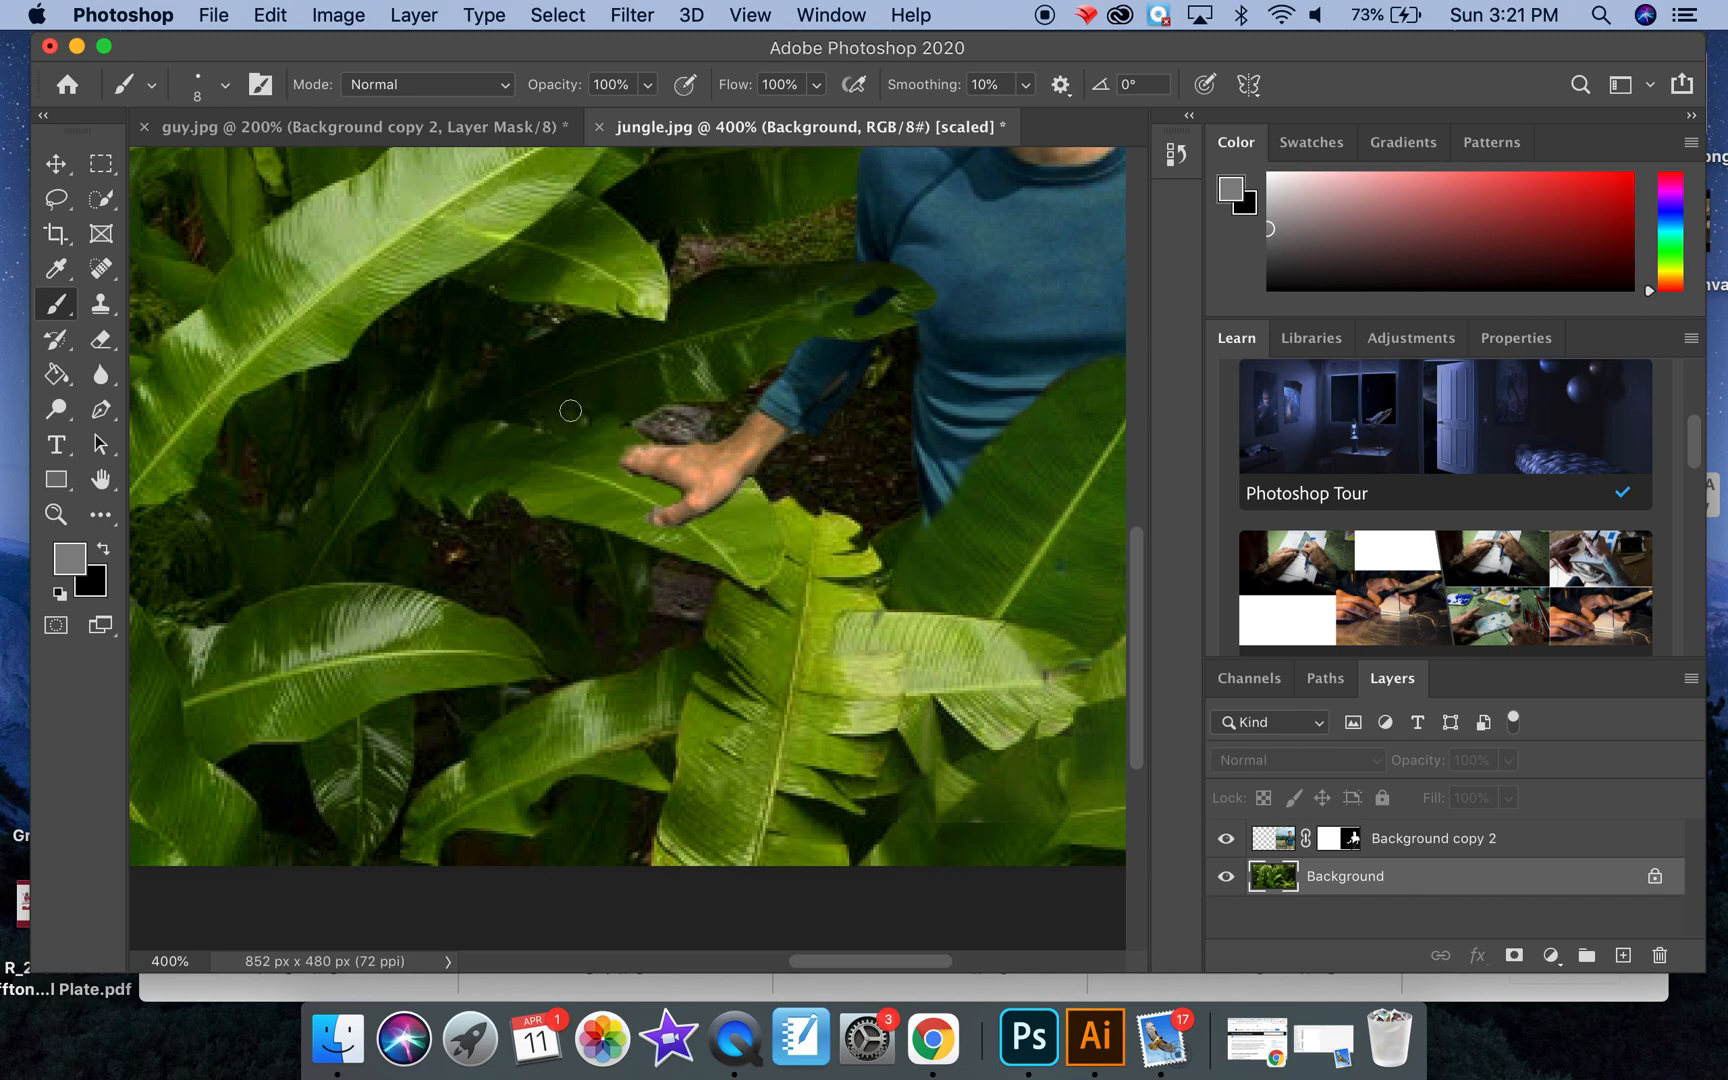
left_click(56, 278)
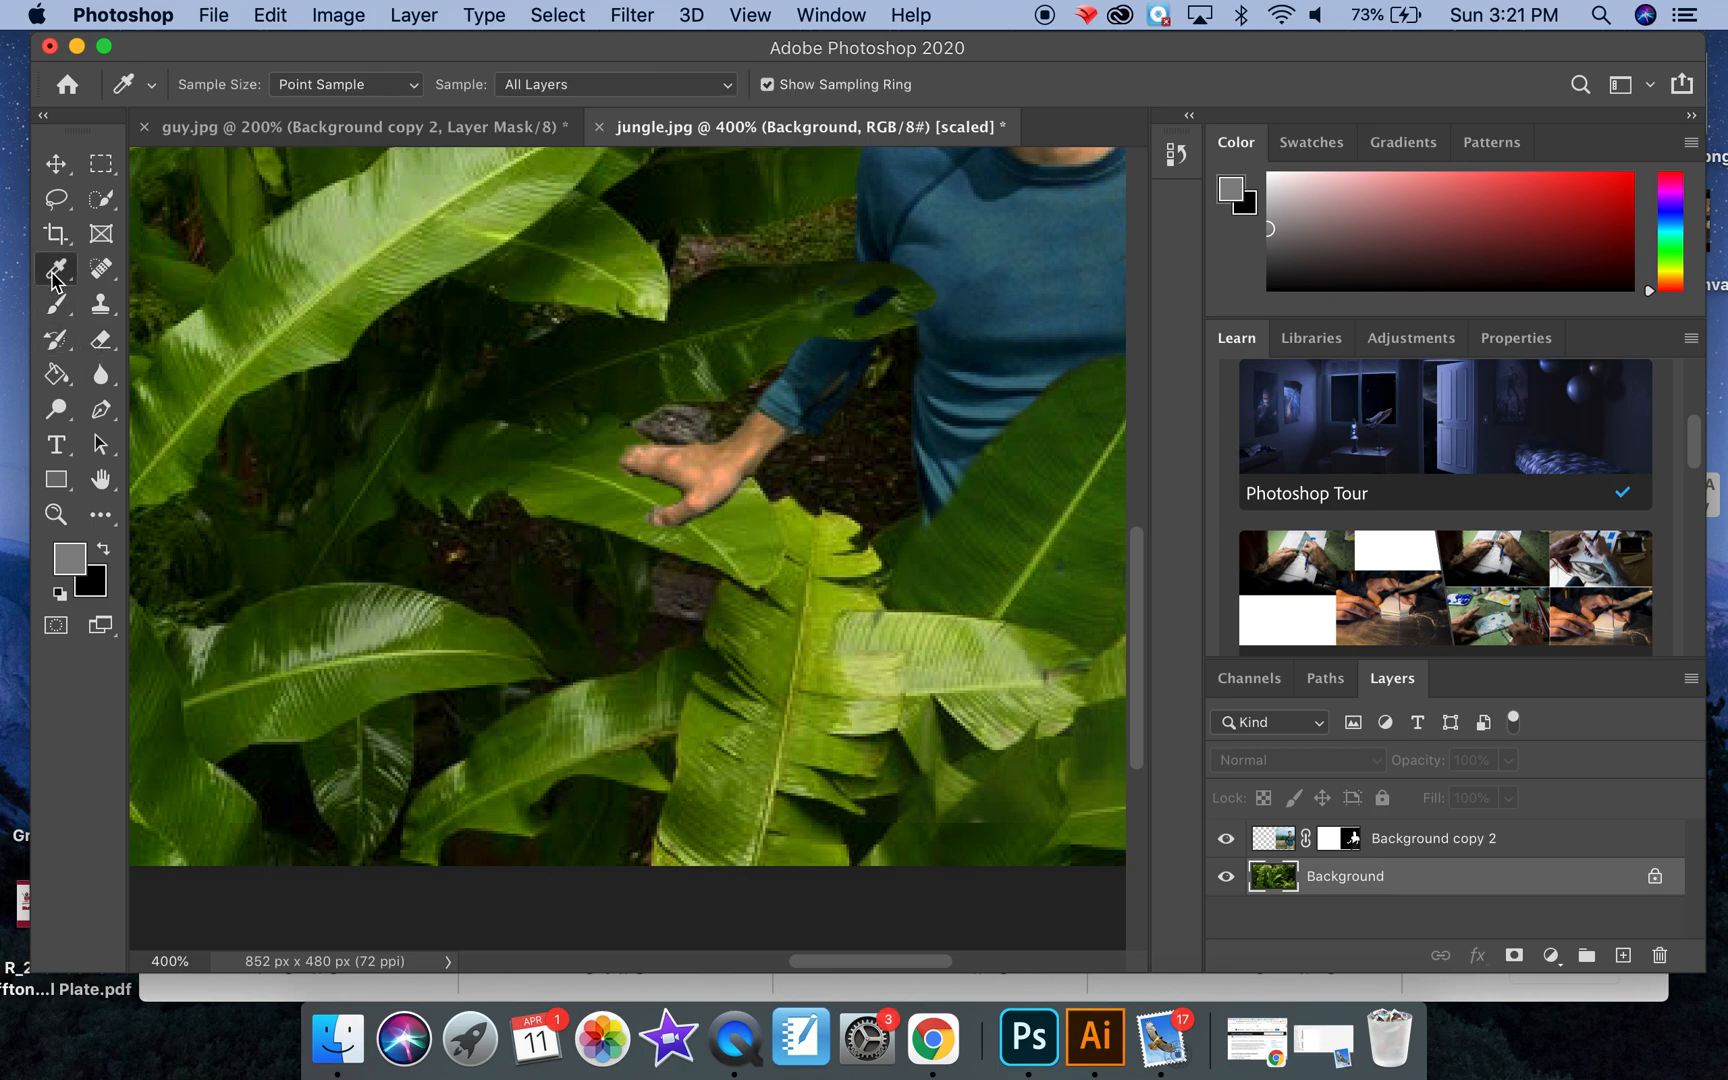
left_click(628, 380)
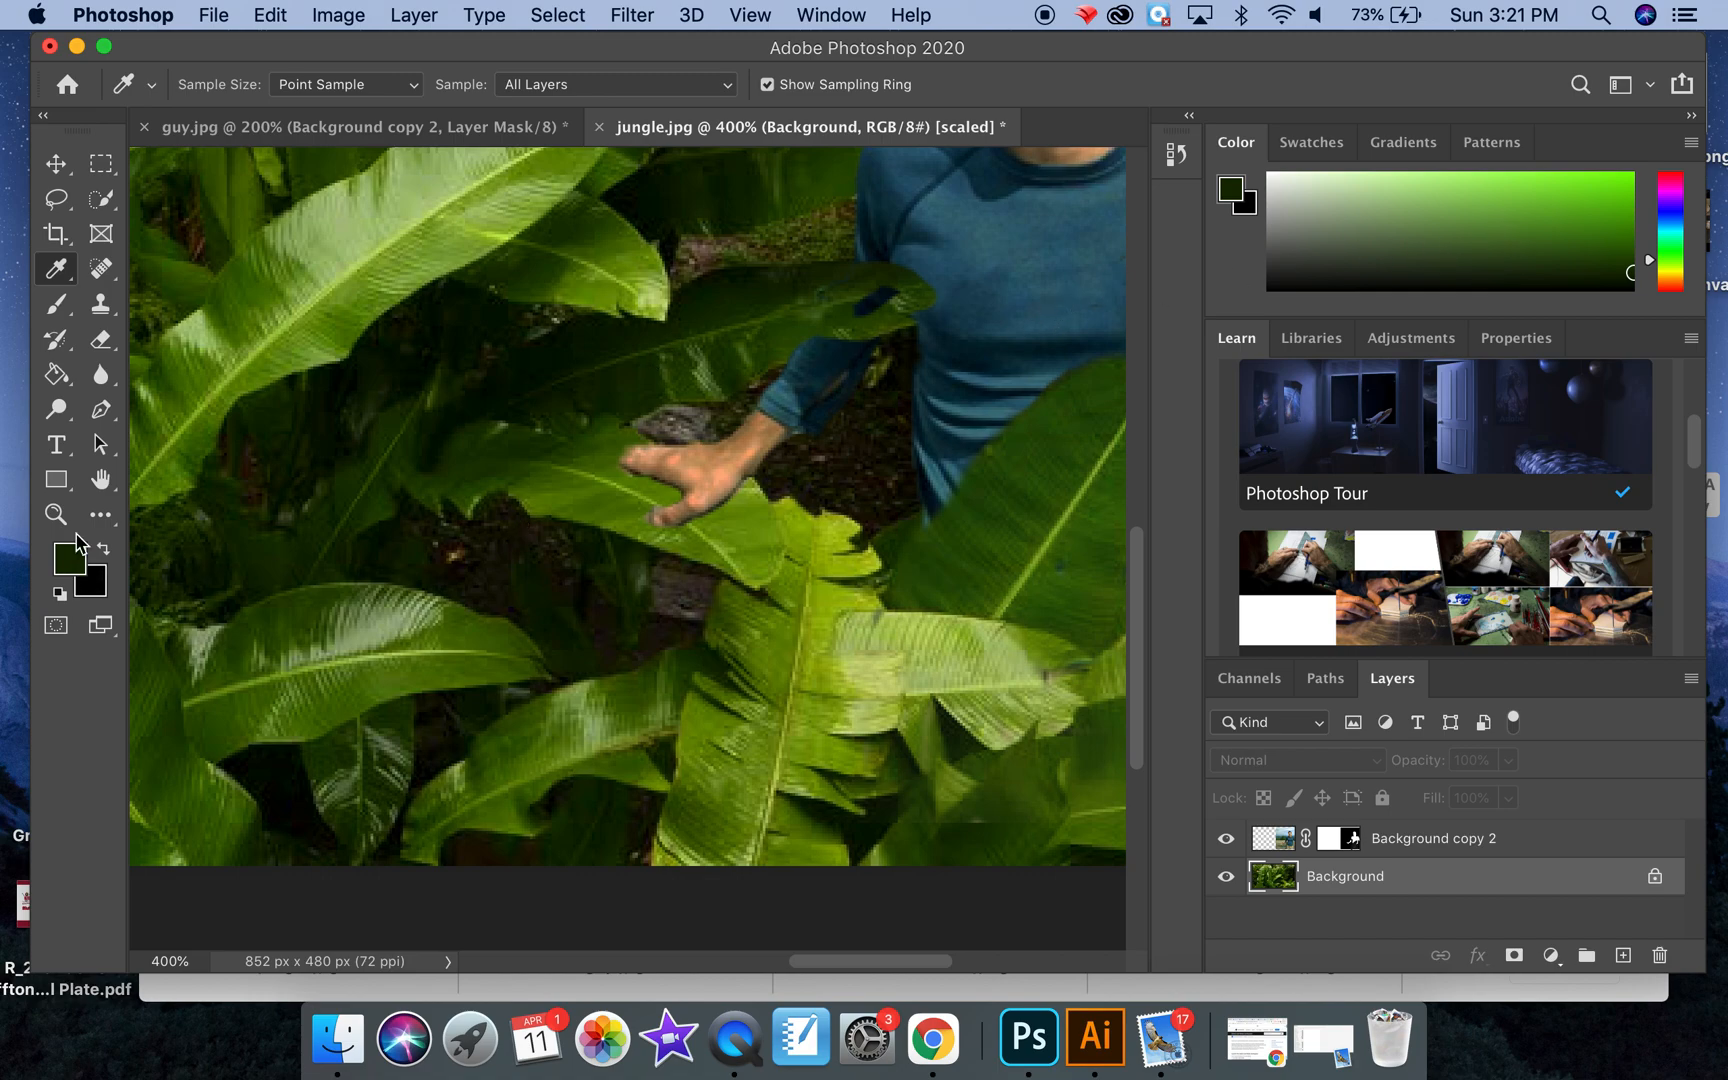
Step: Soften the 5 px brush and paint a dark green shadow on the Background layer beneath and around the man's hand
left_click(62, 317)
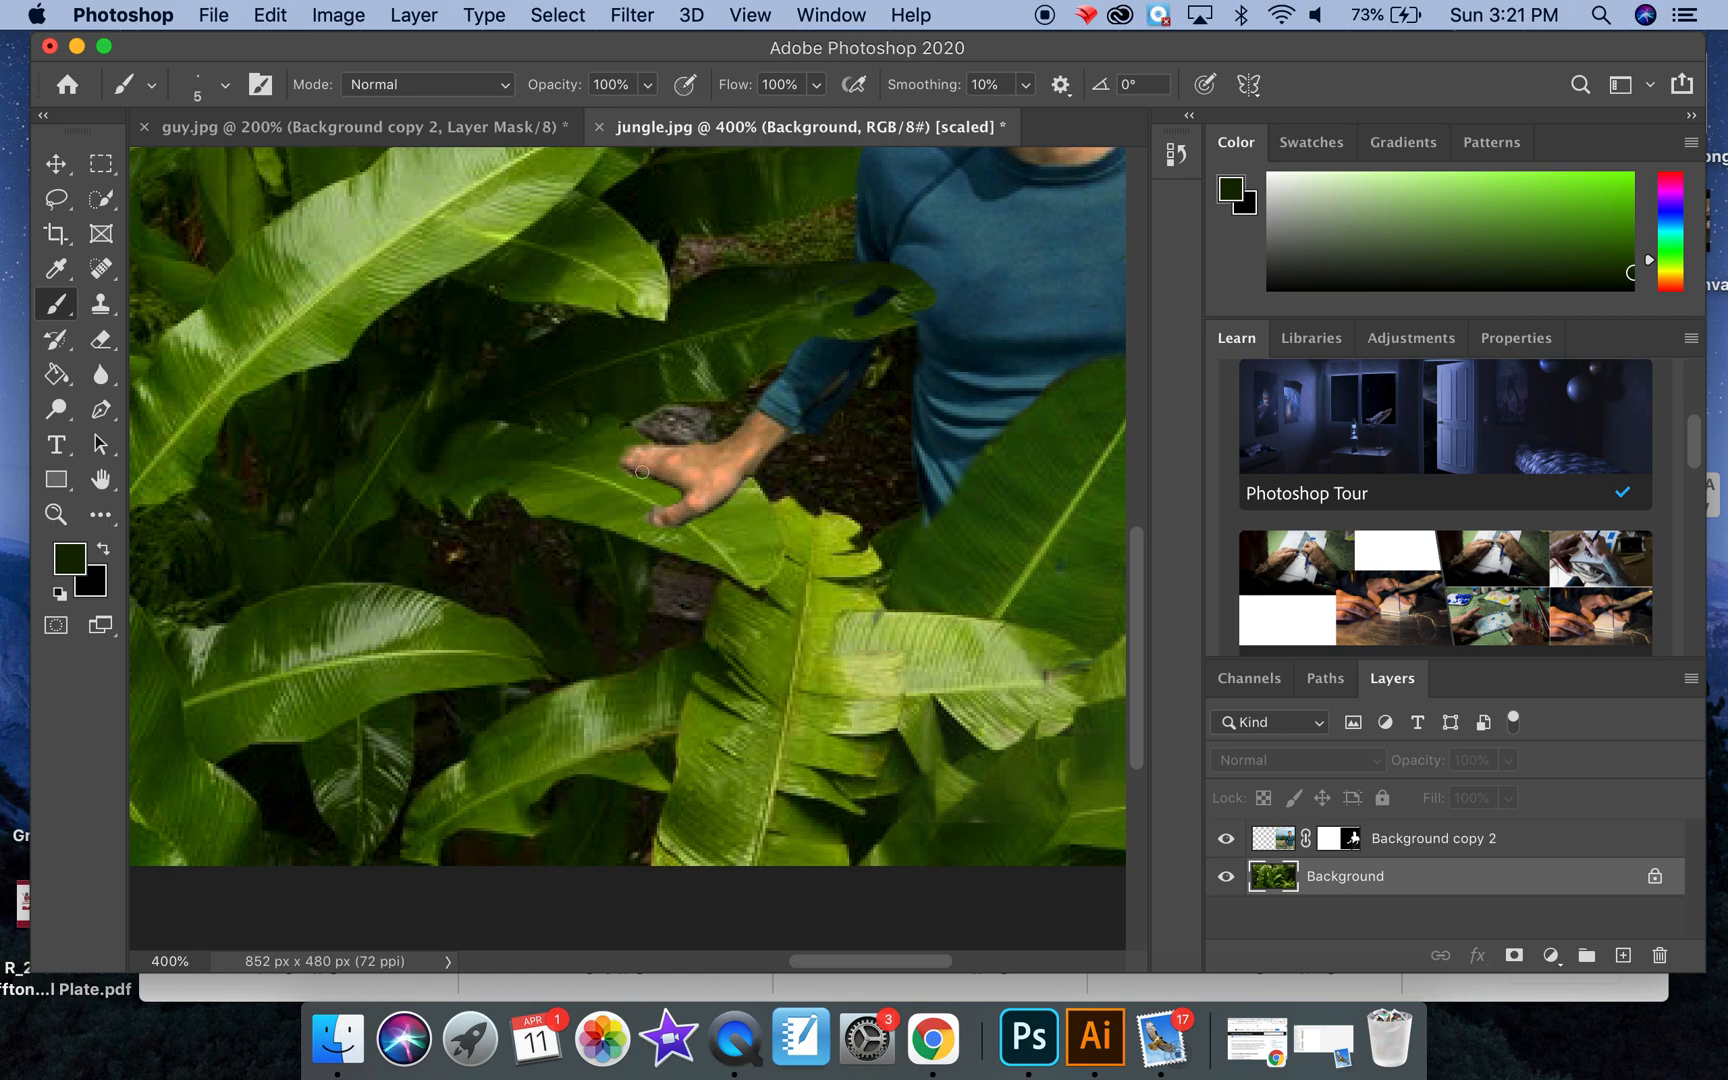
left_click(225, 85)
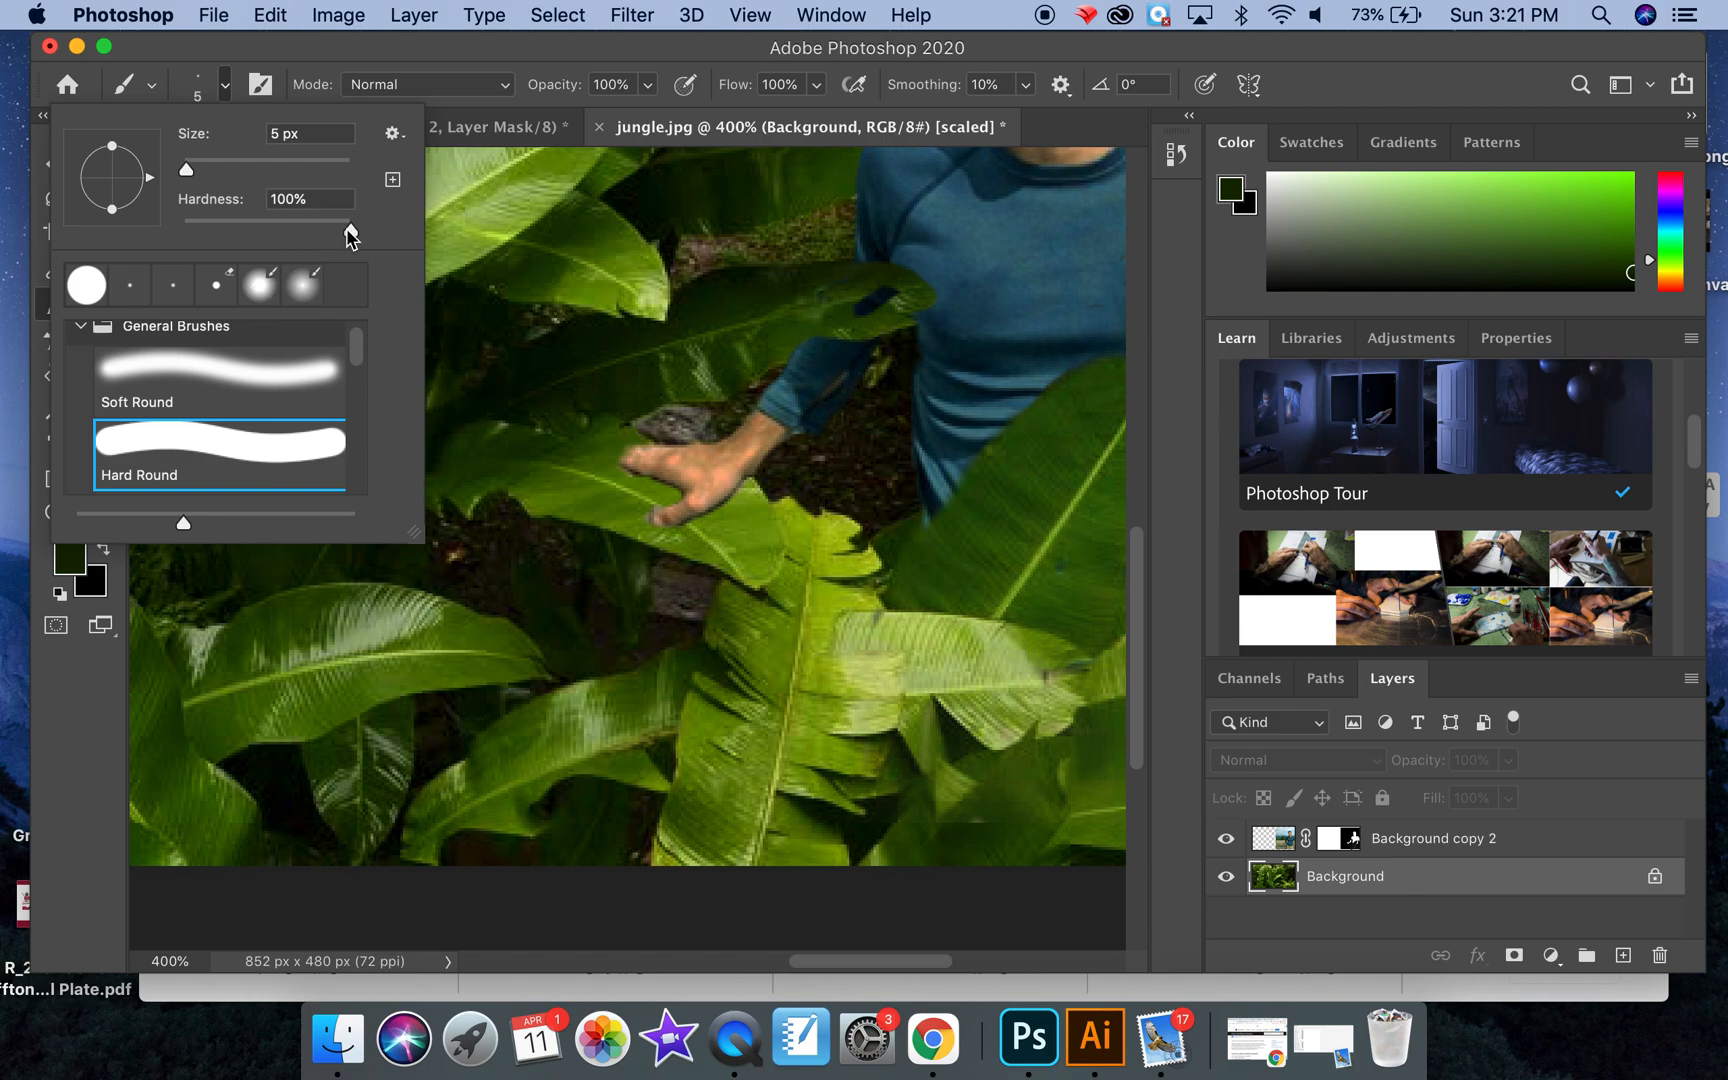
left_click_drag(350, 233, 234, 229)
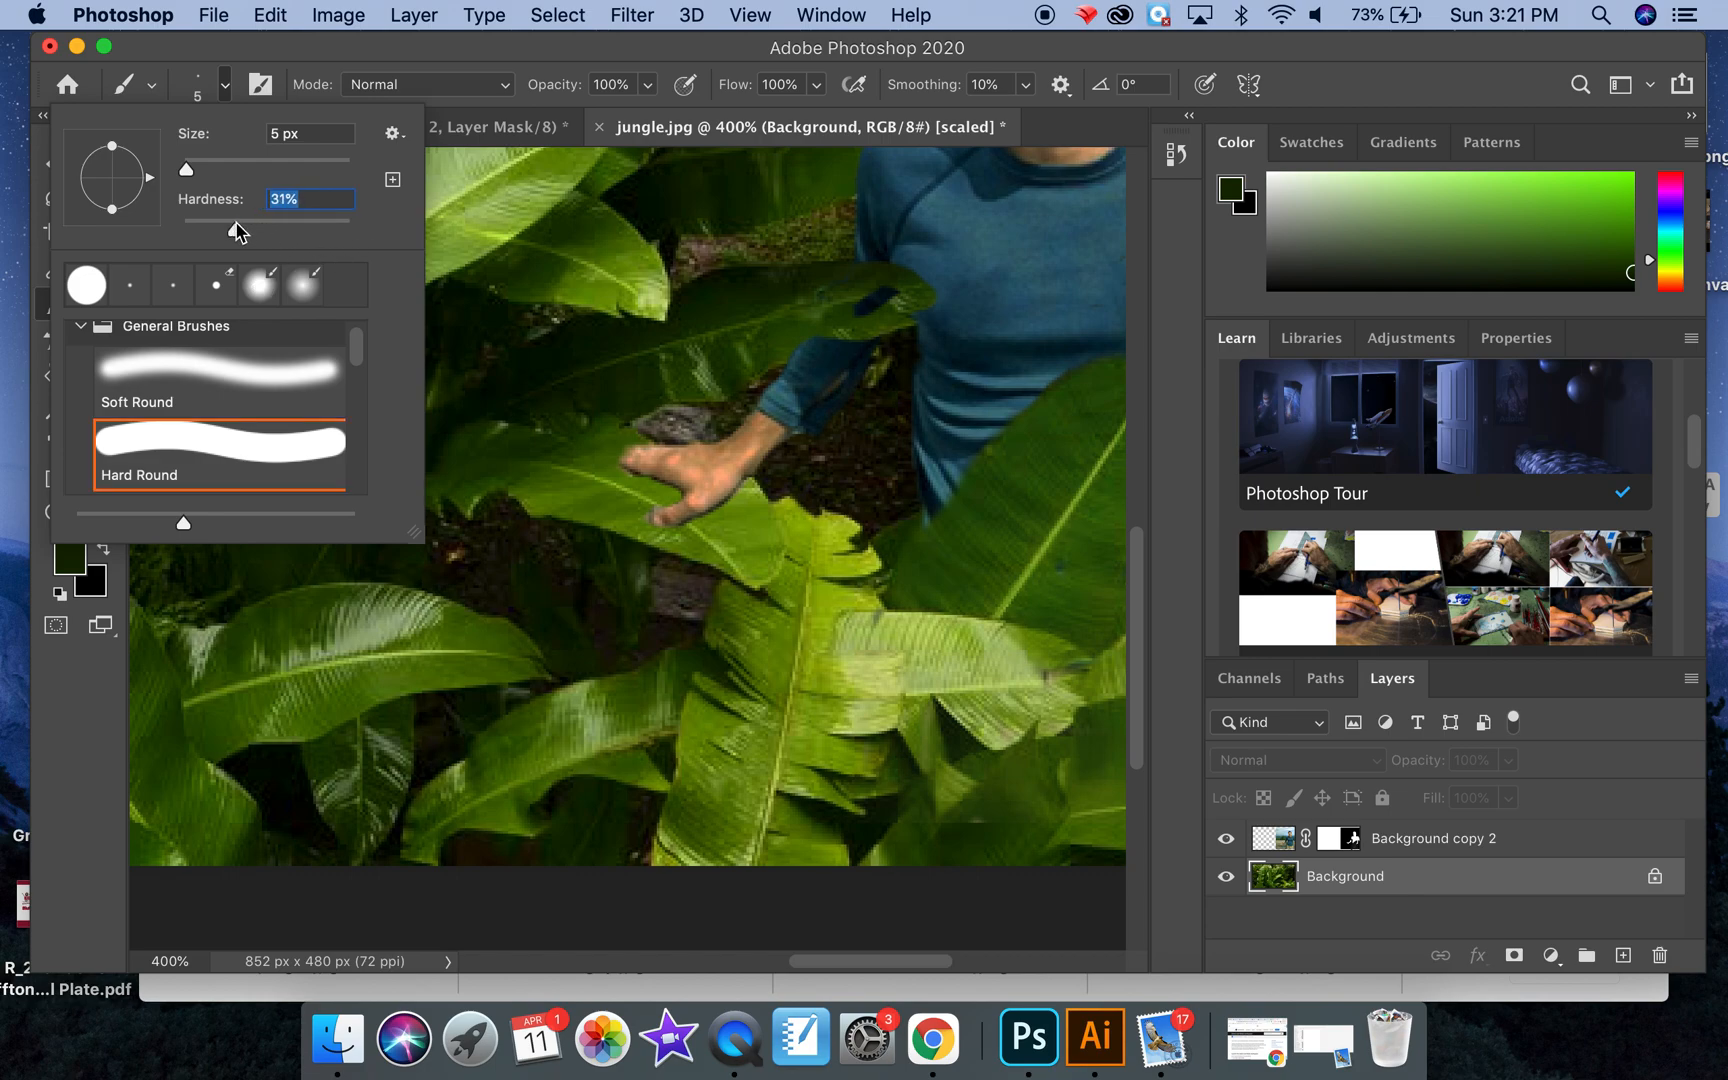
left_click(713, 525)
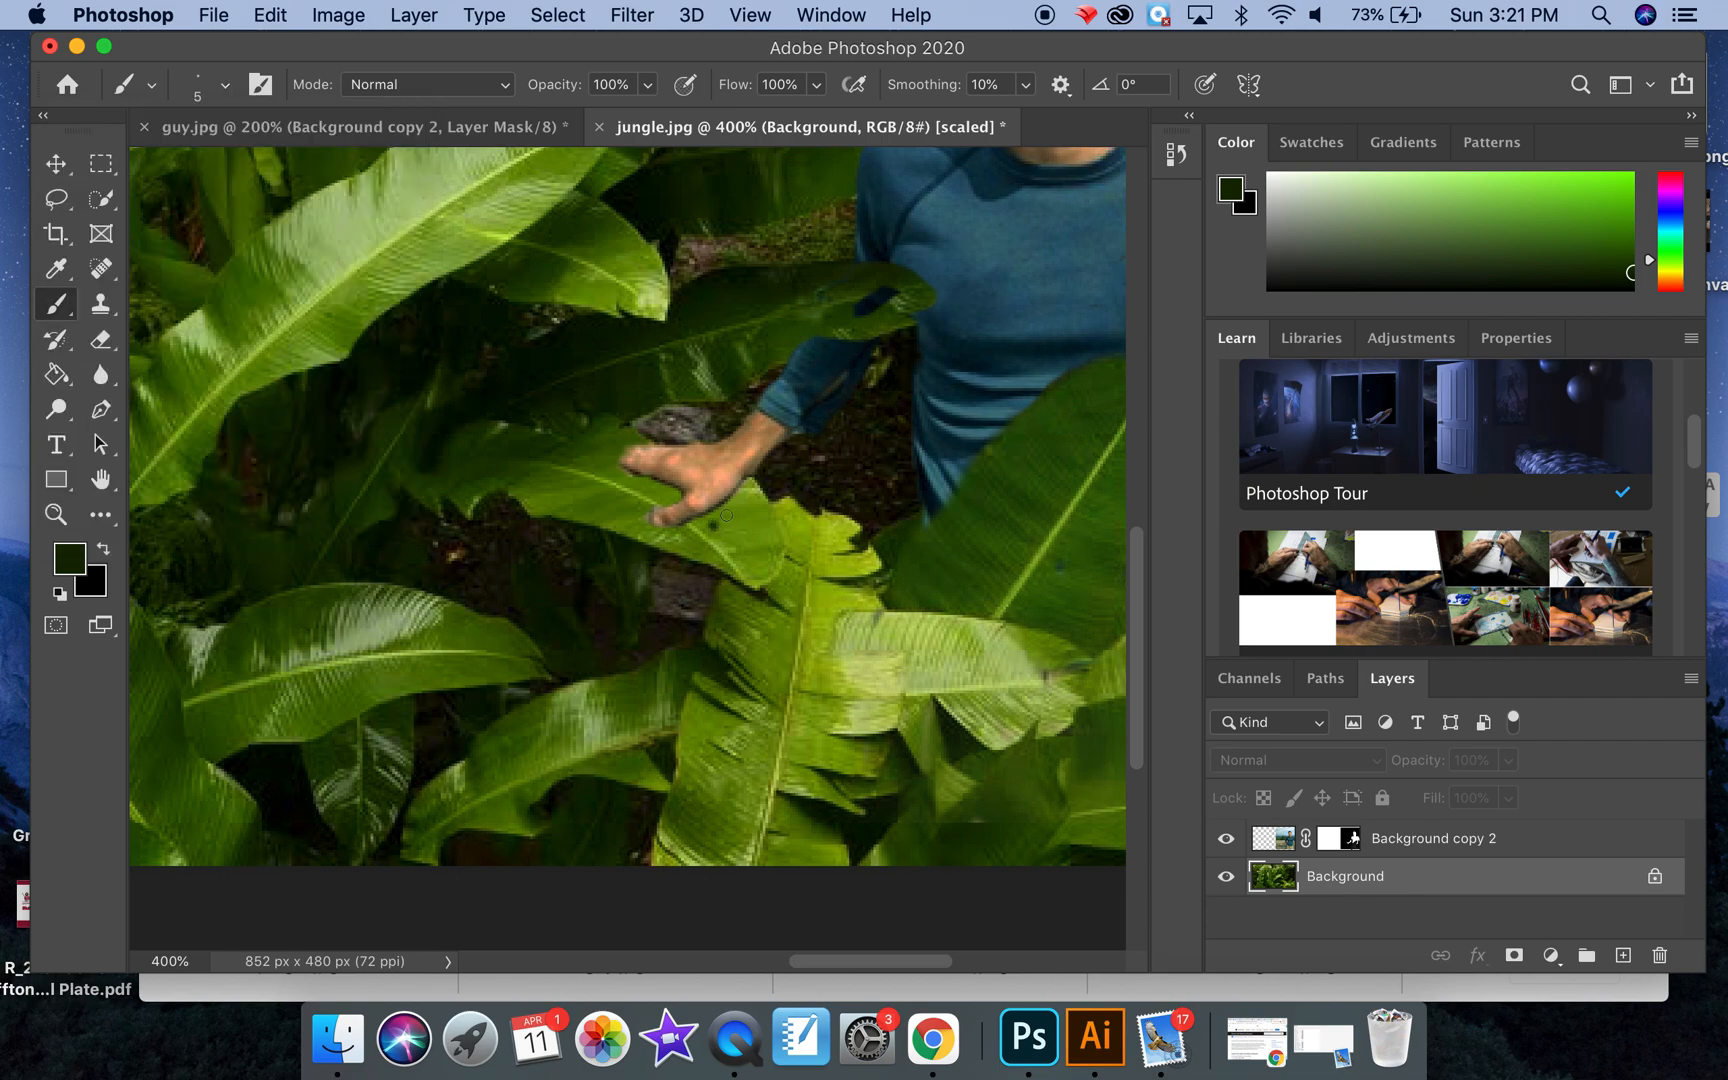
left_click_drag(713, 519, 671, 536)
mouse_move(731, 508)
left_mouse_down()
mouse_move(650, 536)
mouse_move(652, 502)
mouse_move(612, 475)
mouse_move(656, 497)
left_mouse_up()
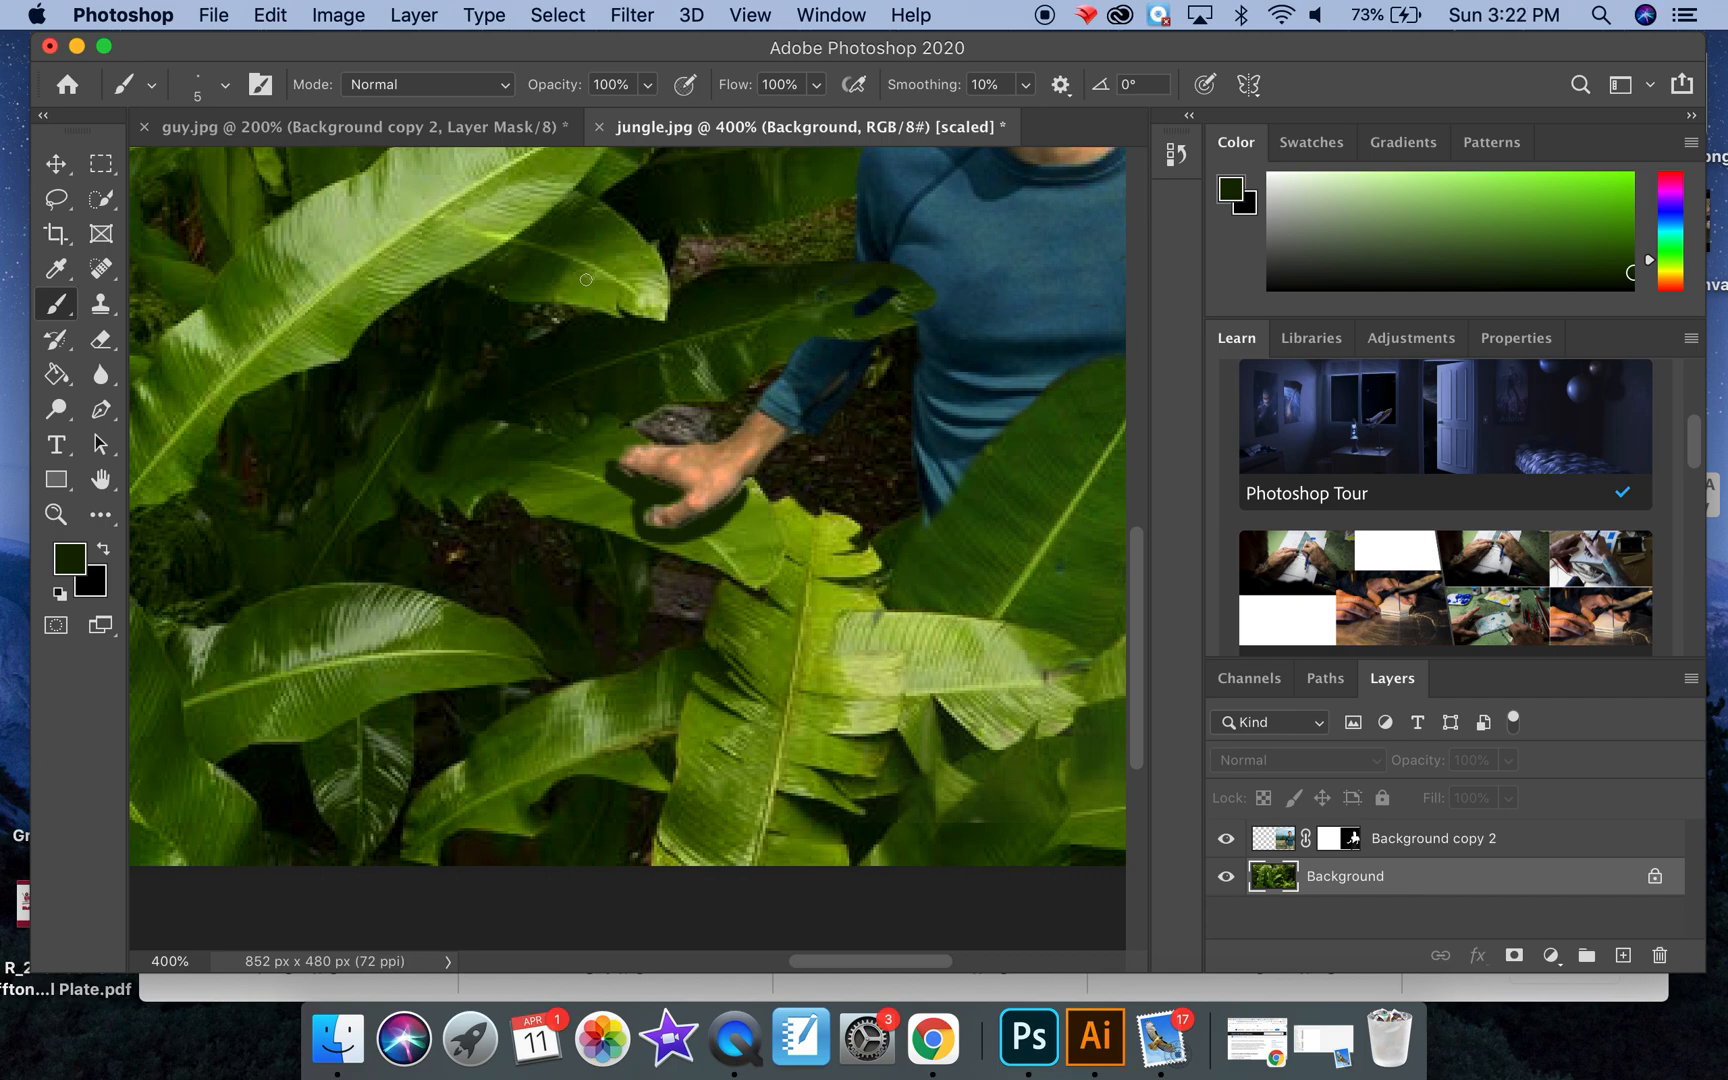
Step: Revert the document to the history state of the first shadow brush stroke
left_click(1176, 154)
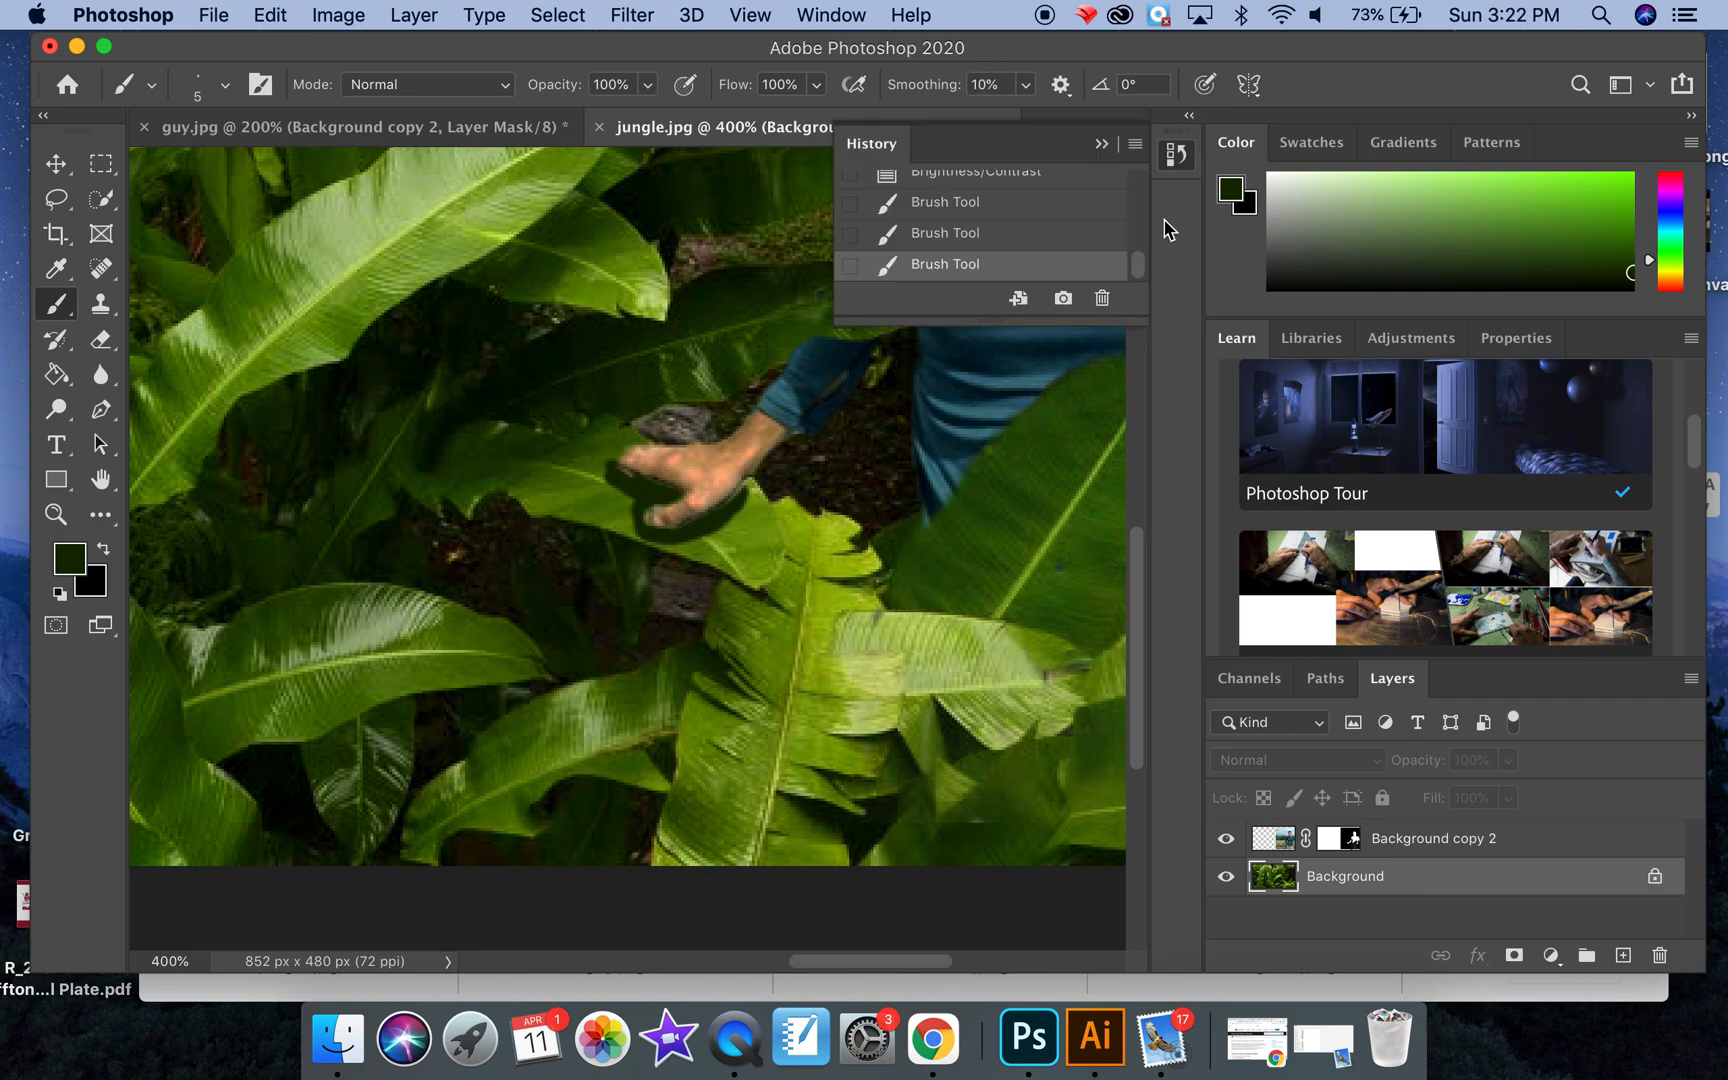
left_click(1061, 212)
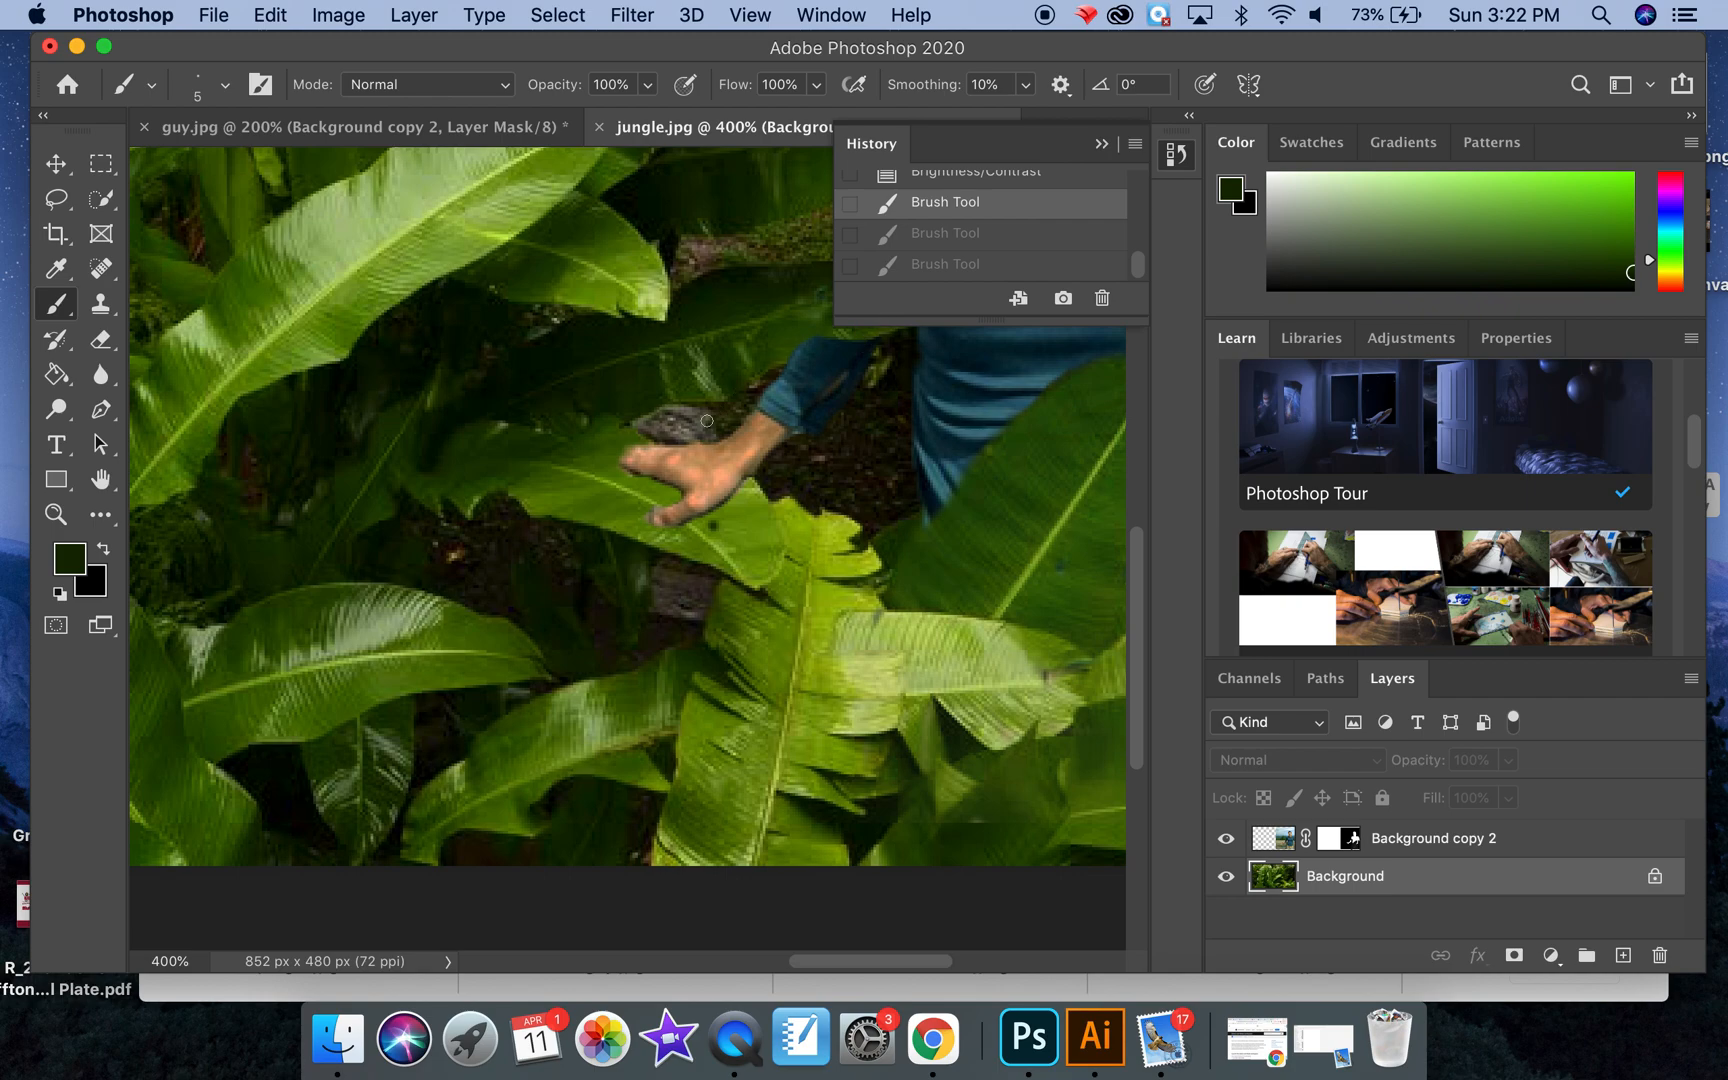
Step: Lower the brush opacity to 52% and paint a softer dark green shadow on the leaf beneath and around the man's fingers
left_click(647, 84)
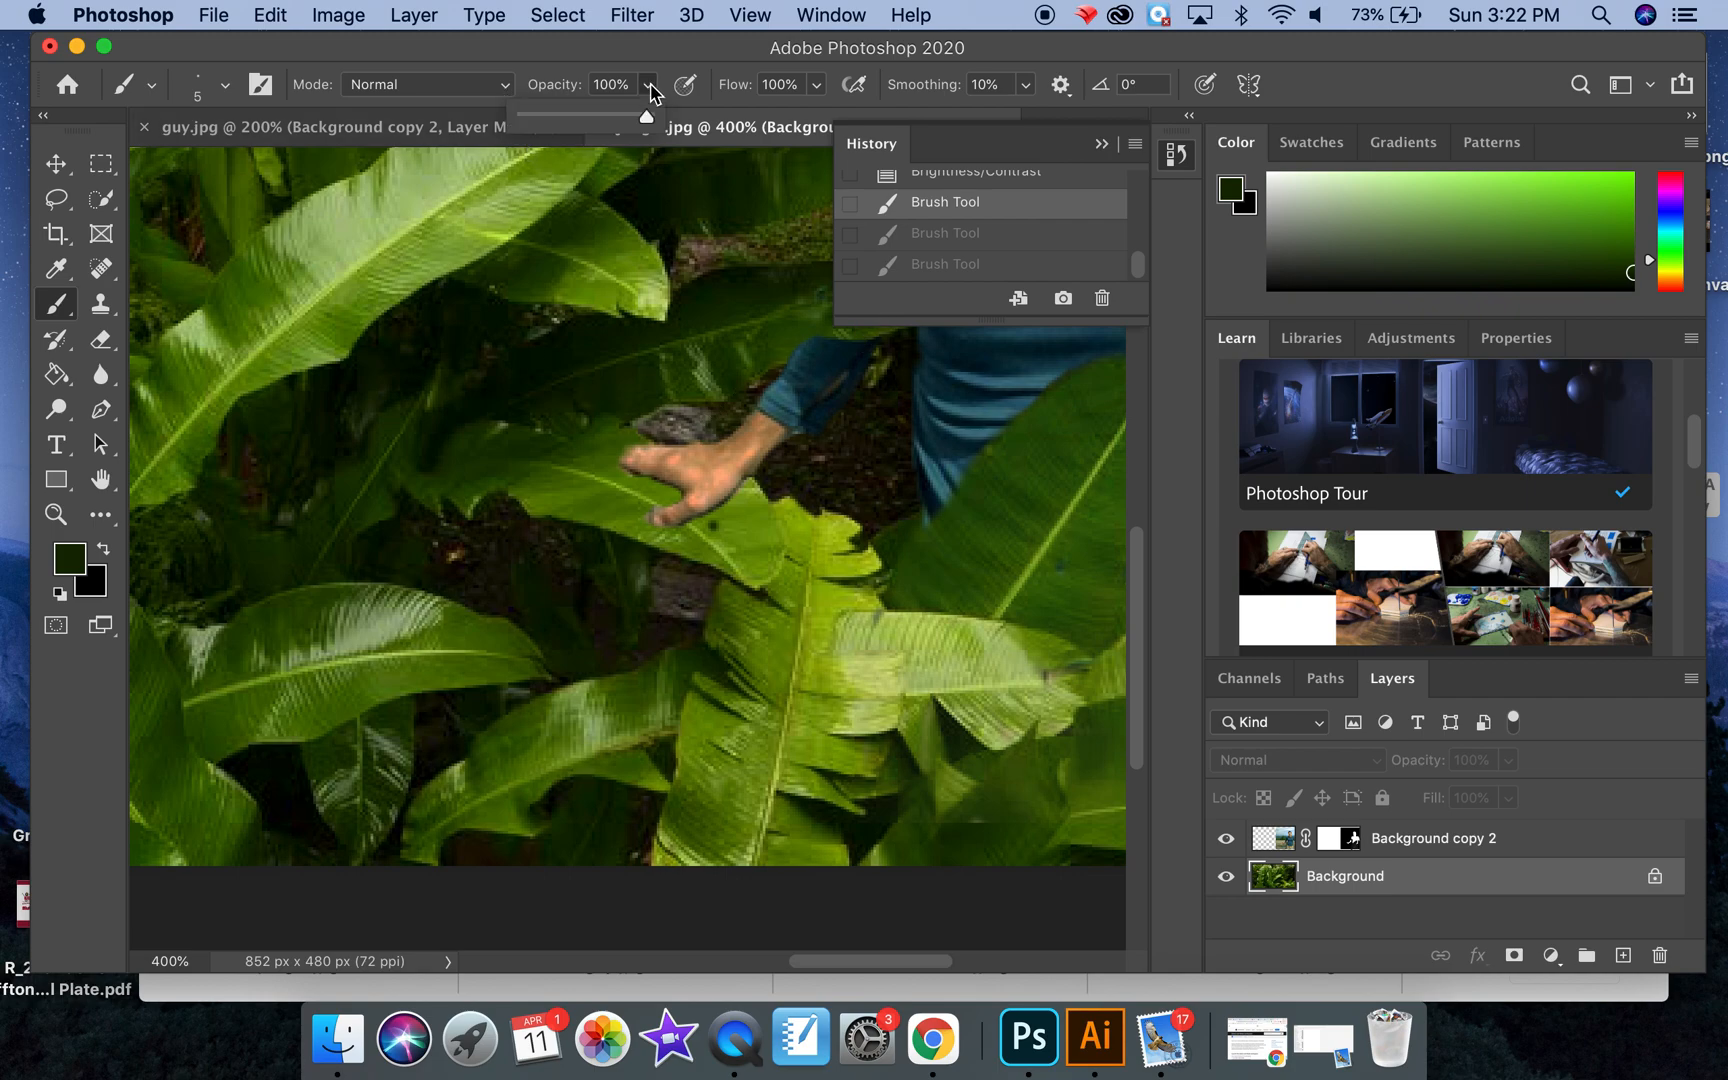
left_click_drag(648, 114, 587, 116)
left_click(733, 519)
left_click_drag(735, 510, 731, 524)
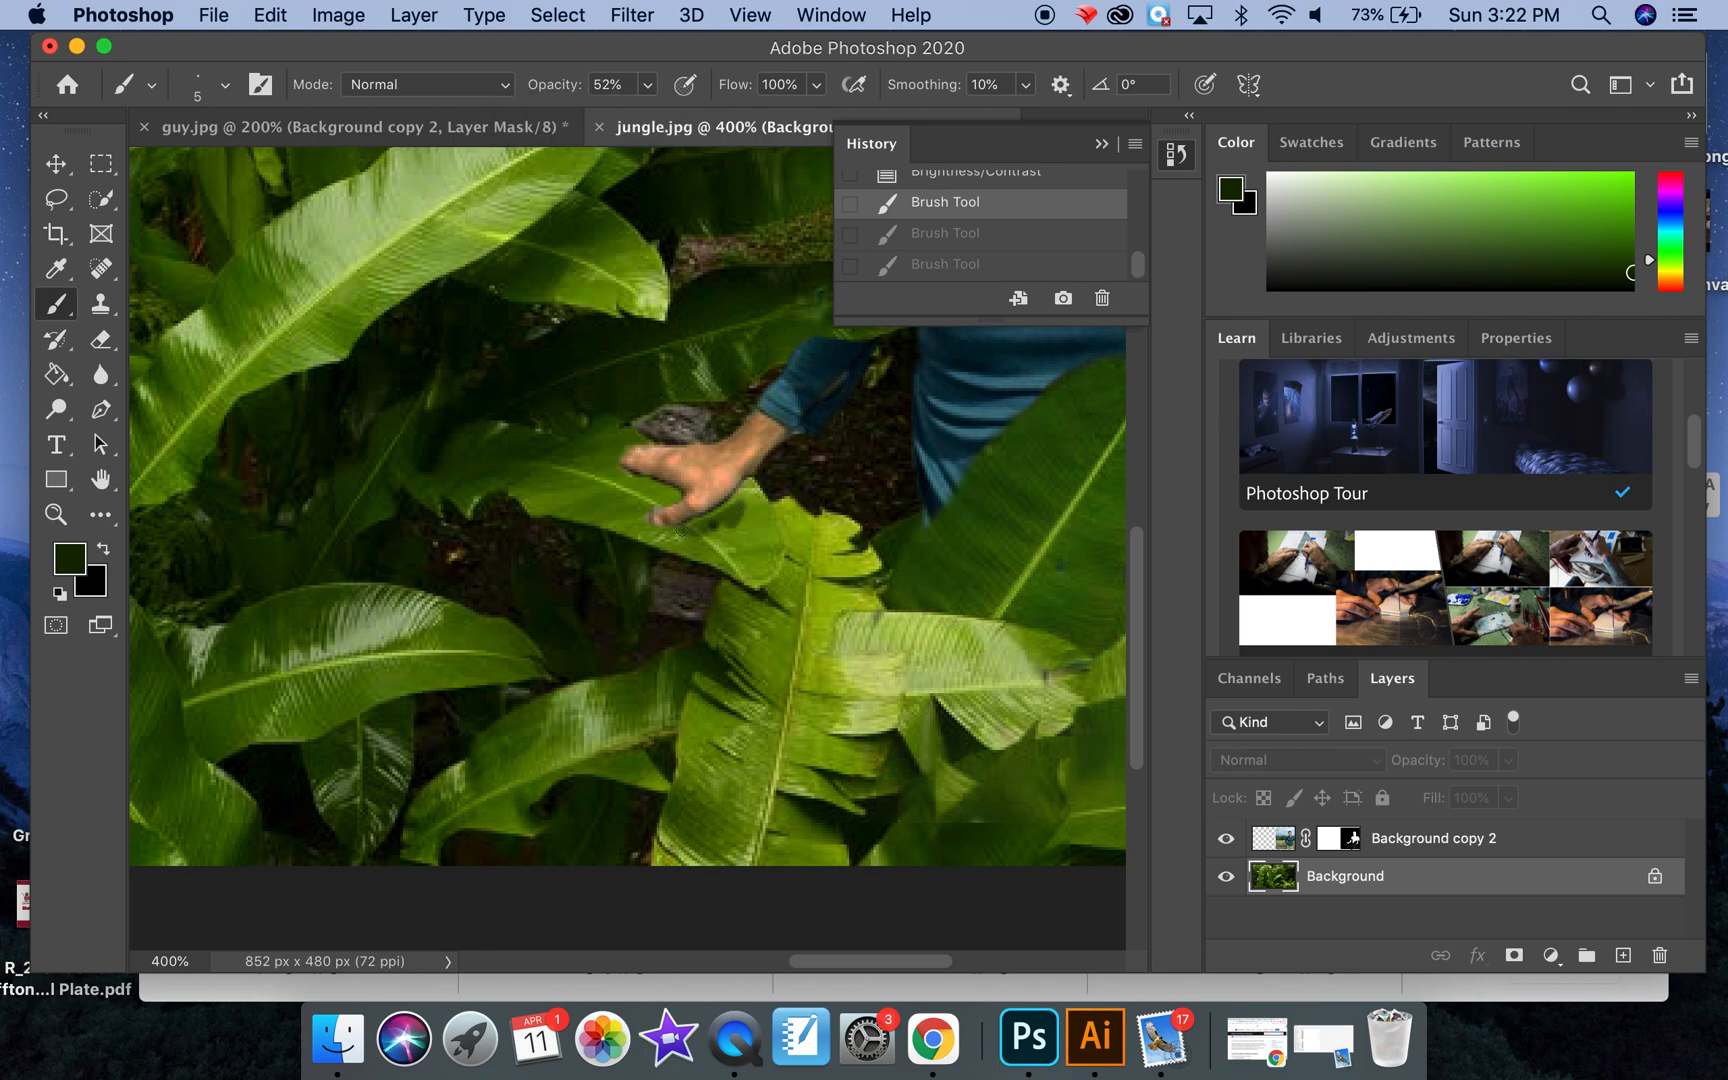
left_click_drag(727, 523, 710, 535)
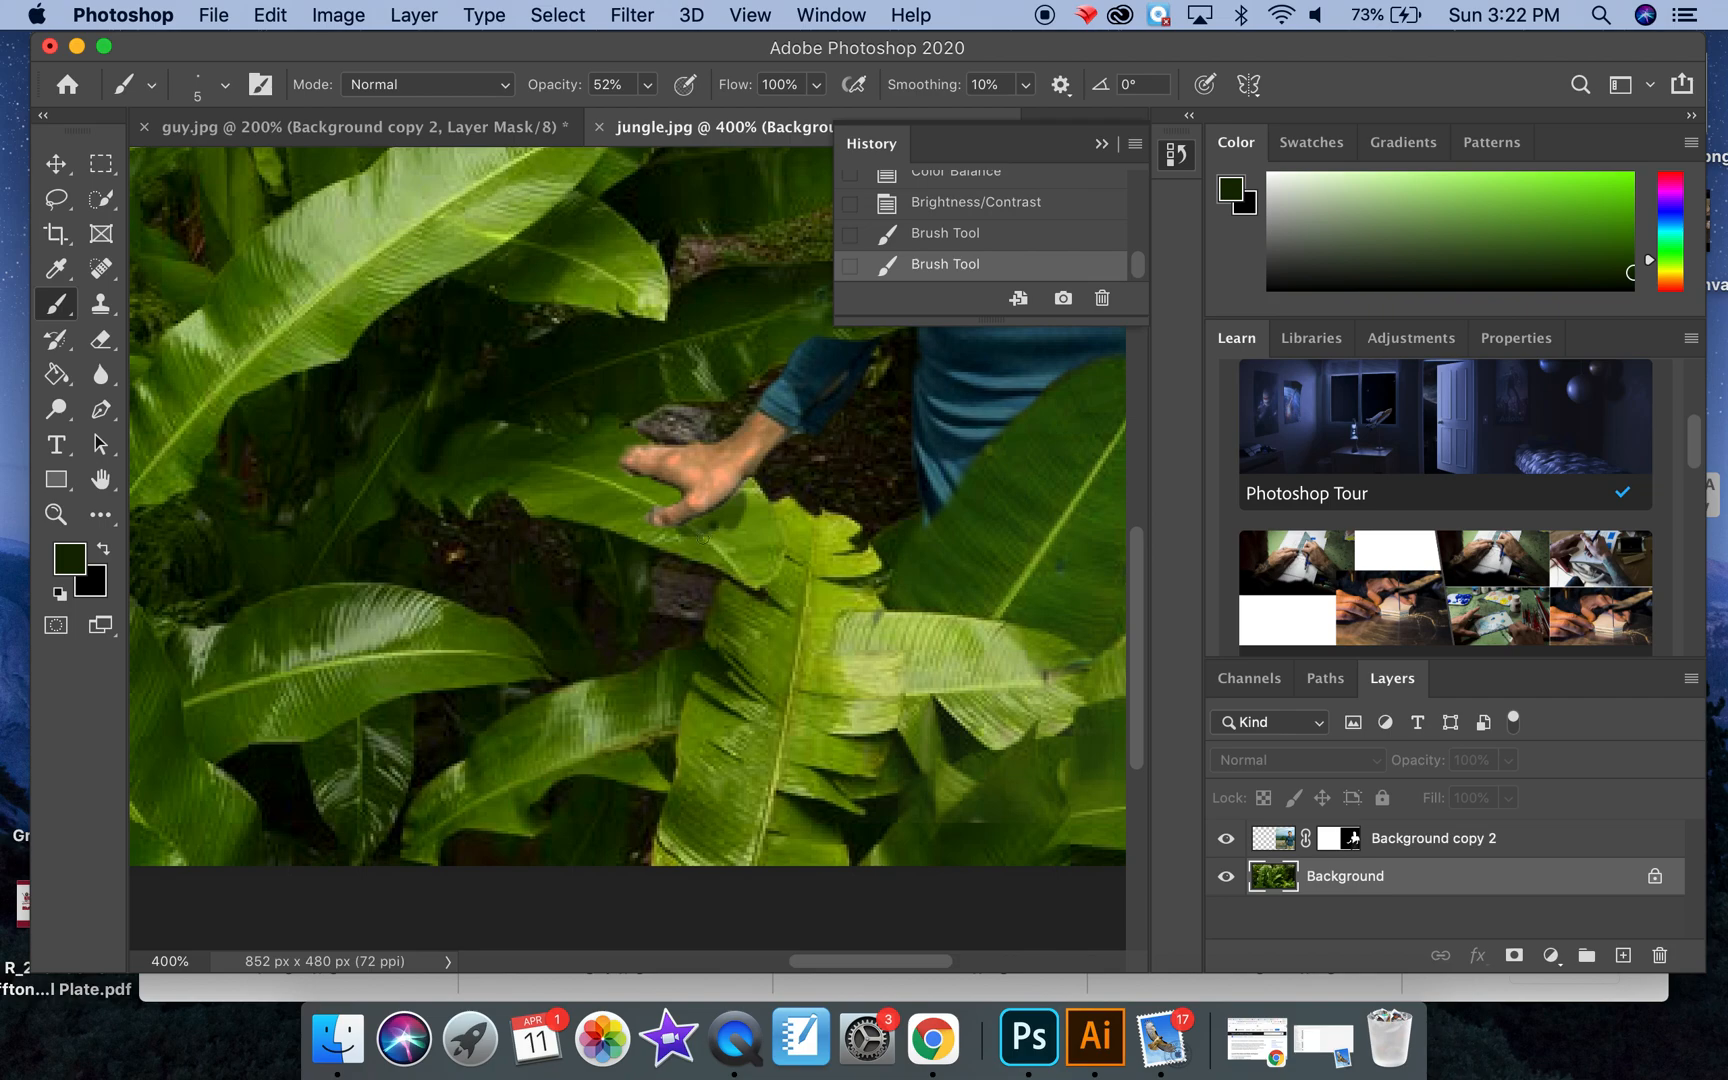
left_click(666, 535)
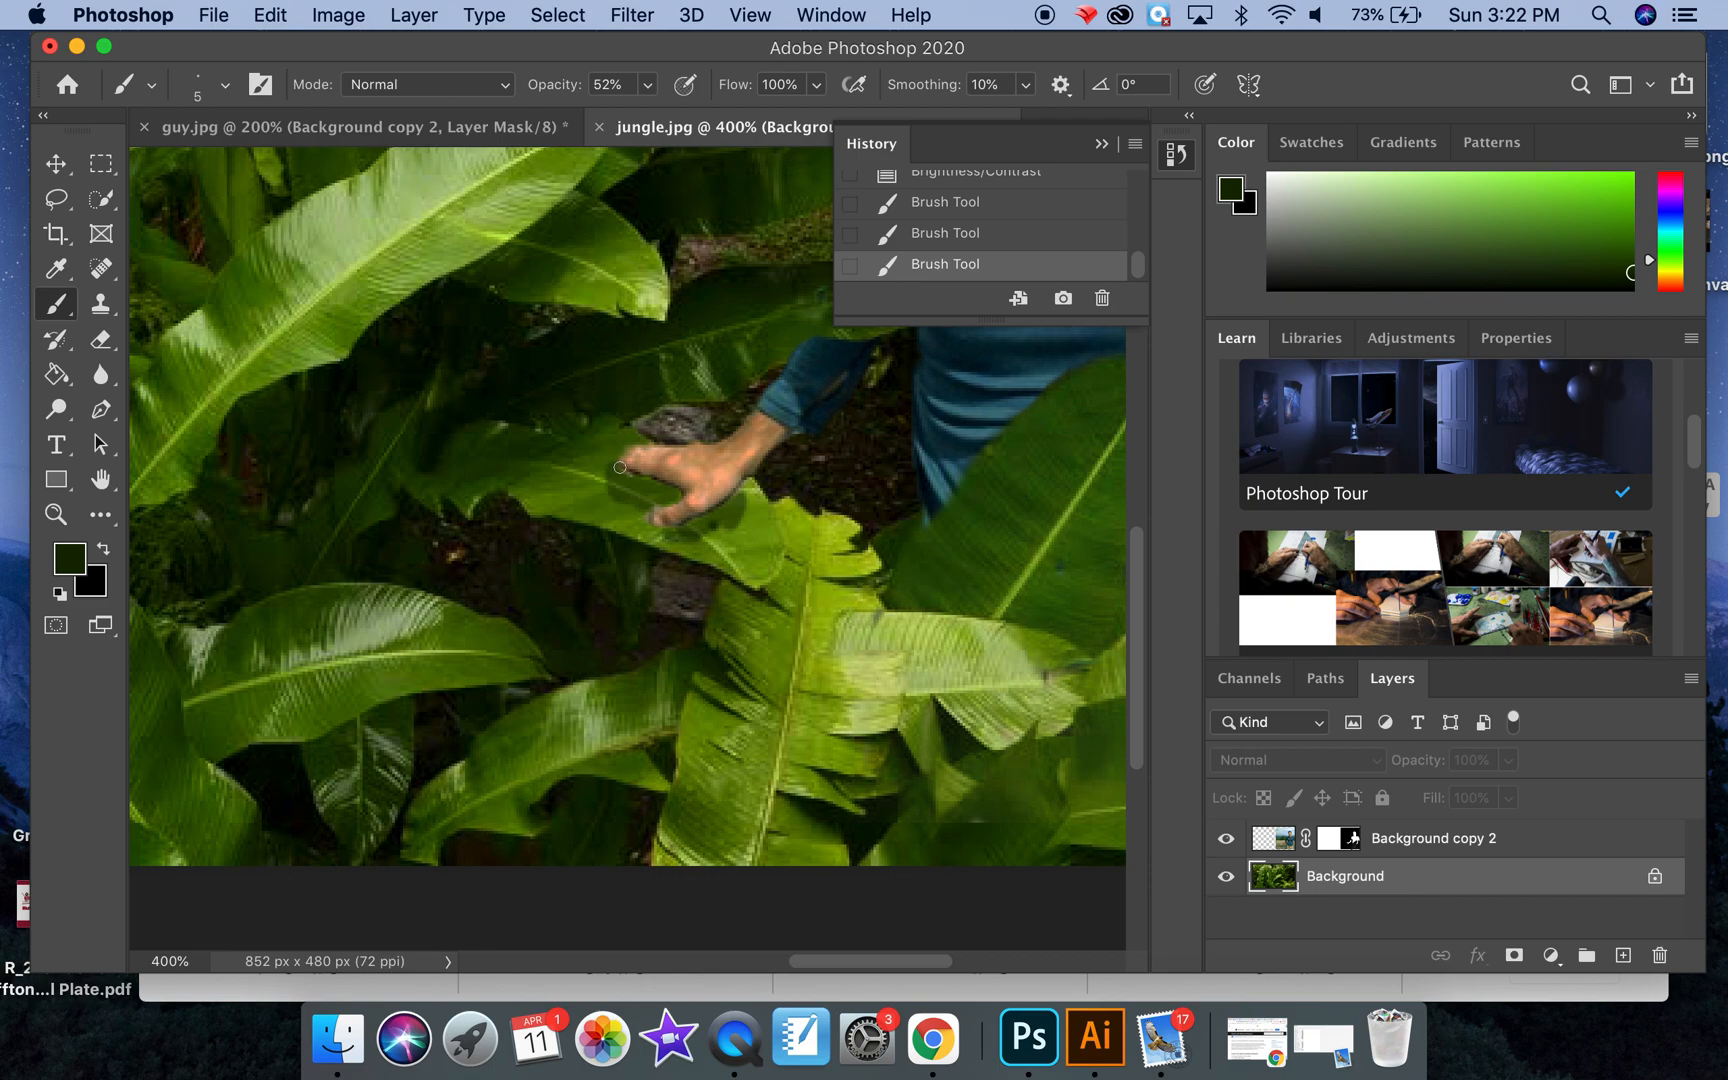
left_click(629, 497)
mouse_move(624, 501)
left_mouse_down()
mouse_move(614, 450)
mouse_move(605, 485)
mouse_move(643, 515)
left_mouse_up()
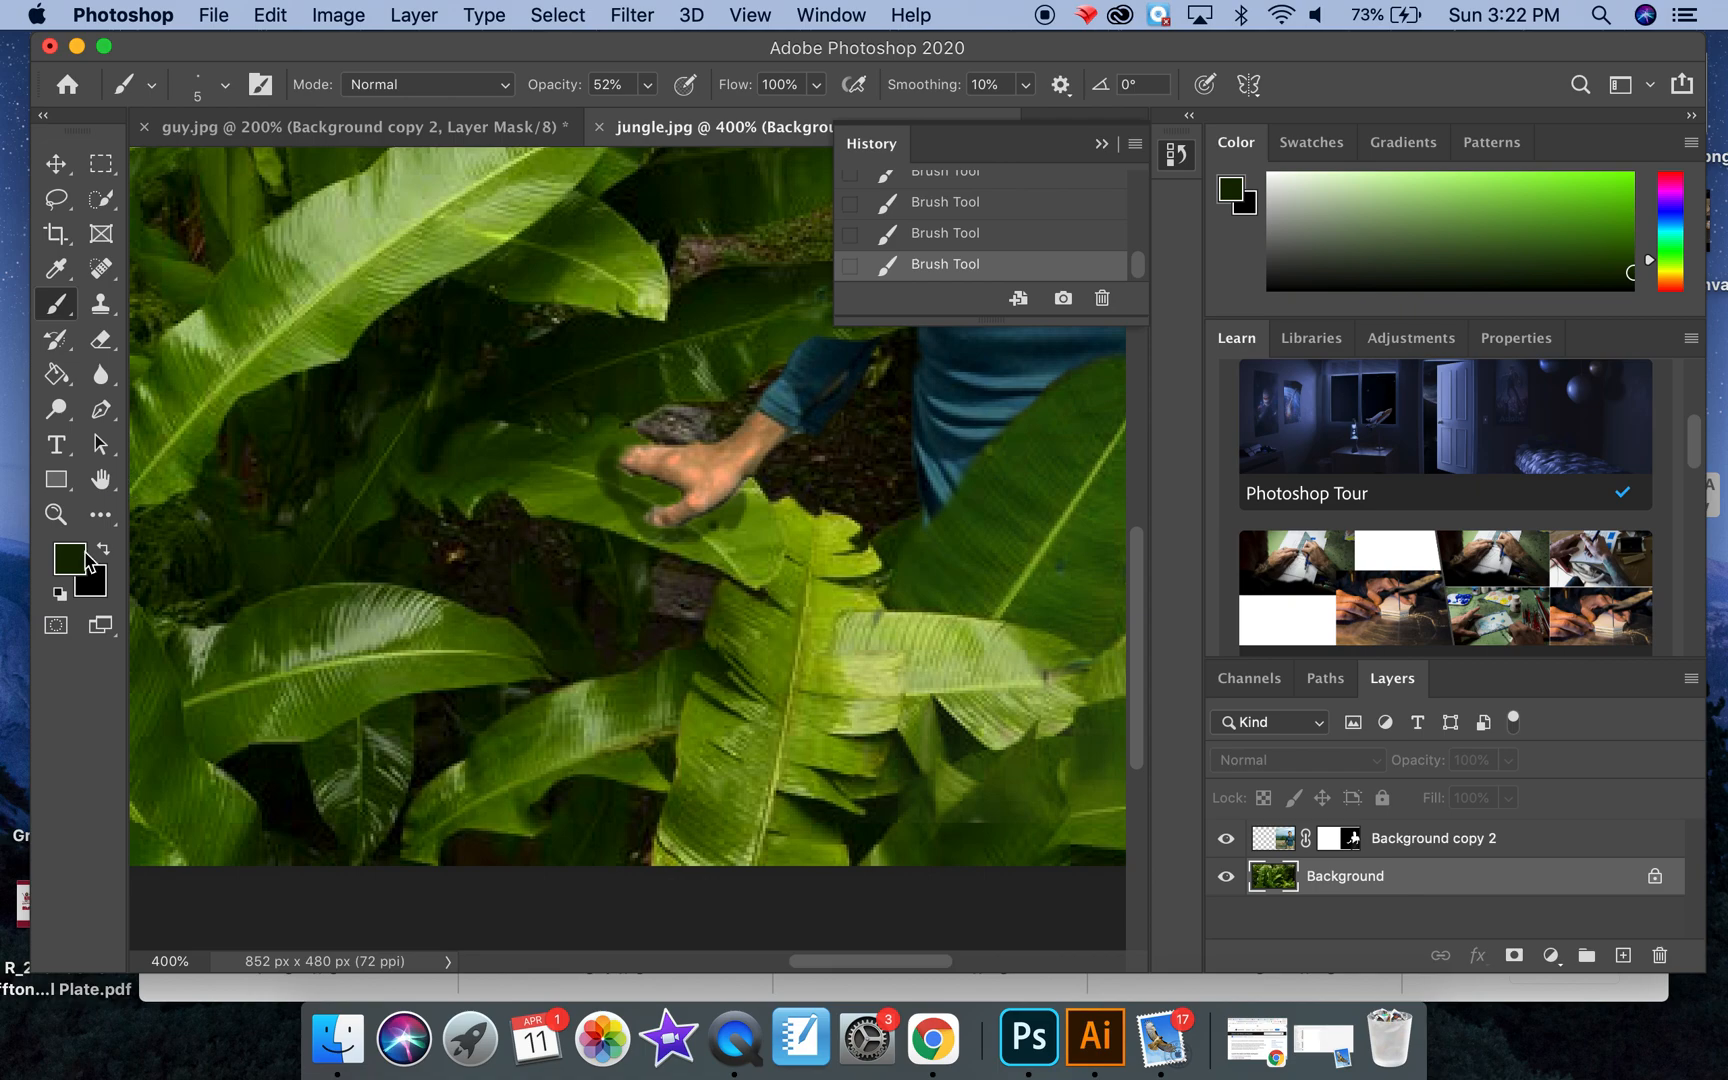
Step: Sample the brighter green from the leaf beside the hand and blend the shadow's outer edge with the brush at 46% opacity
left_click(56, 268)
left_click(560, 490)
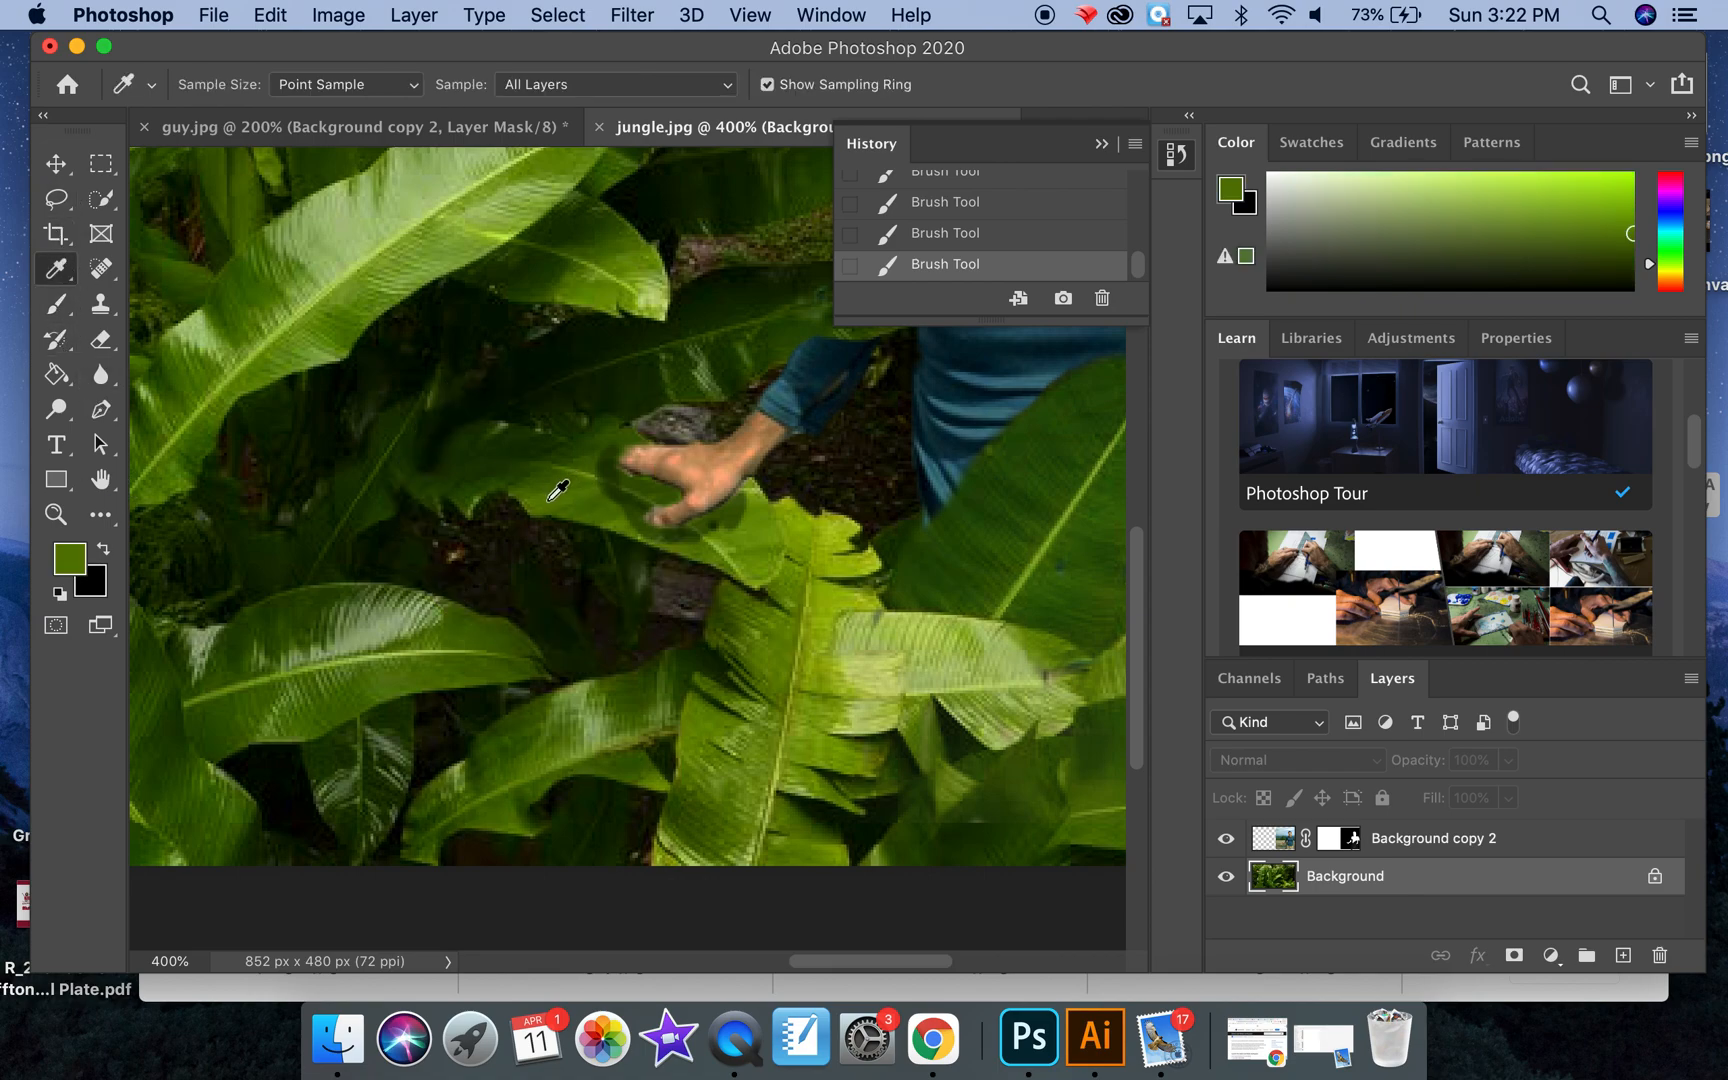
left_click(56, 303)
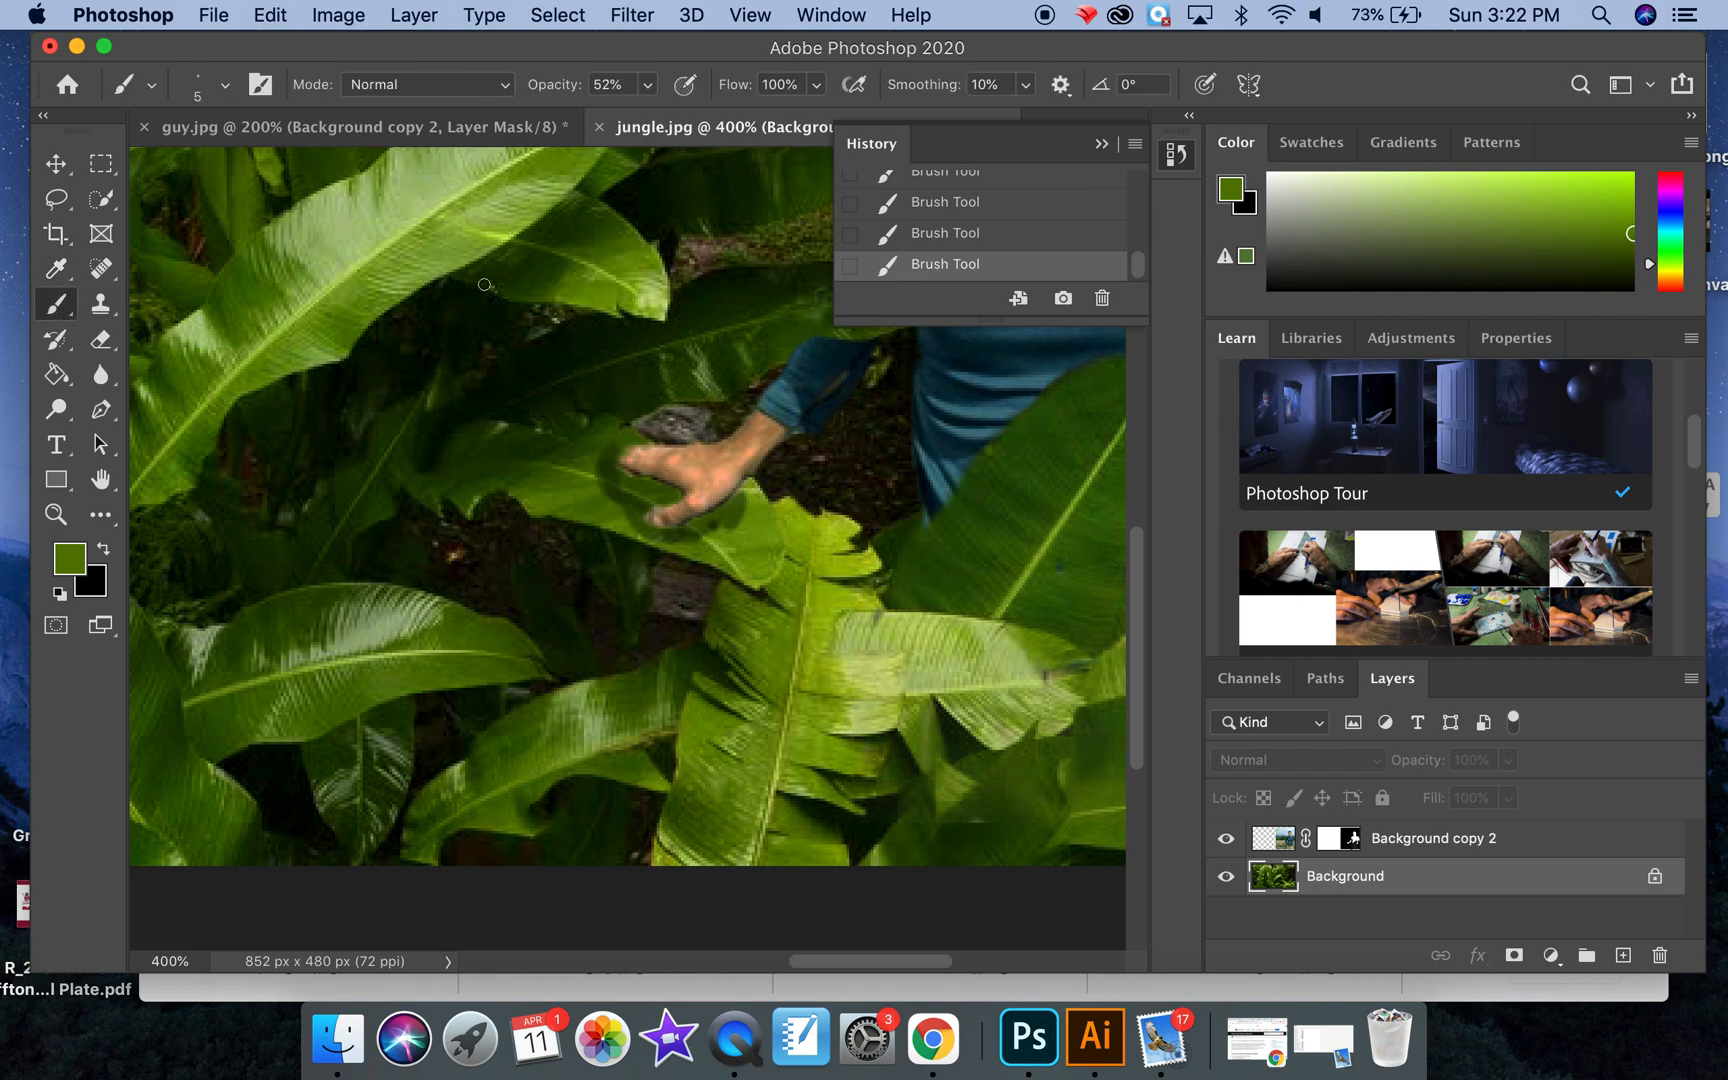
left_click(647, 87)
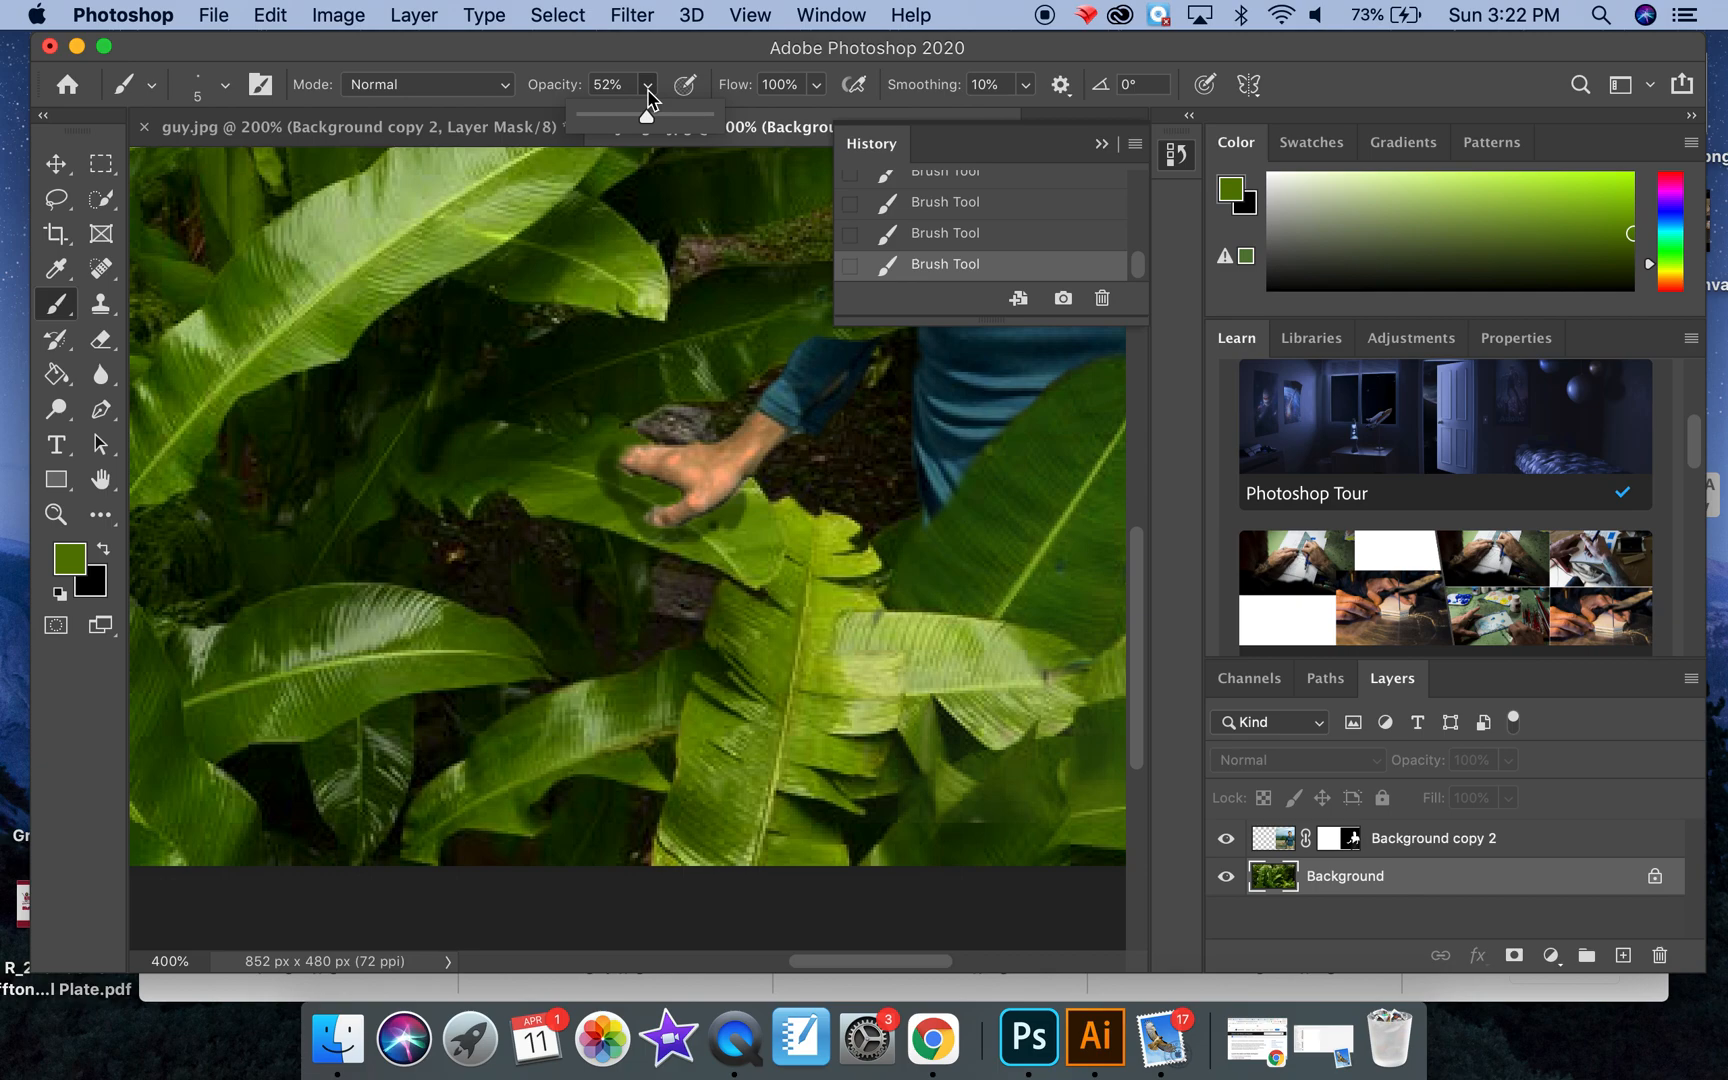
left_click_drag(646, 116, 641, 118)
left_click(600, 489)
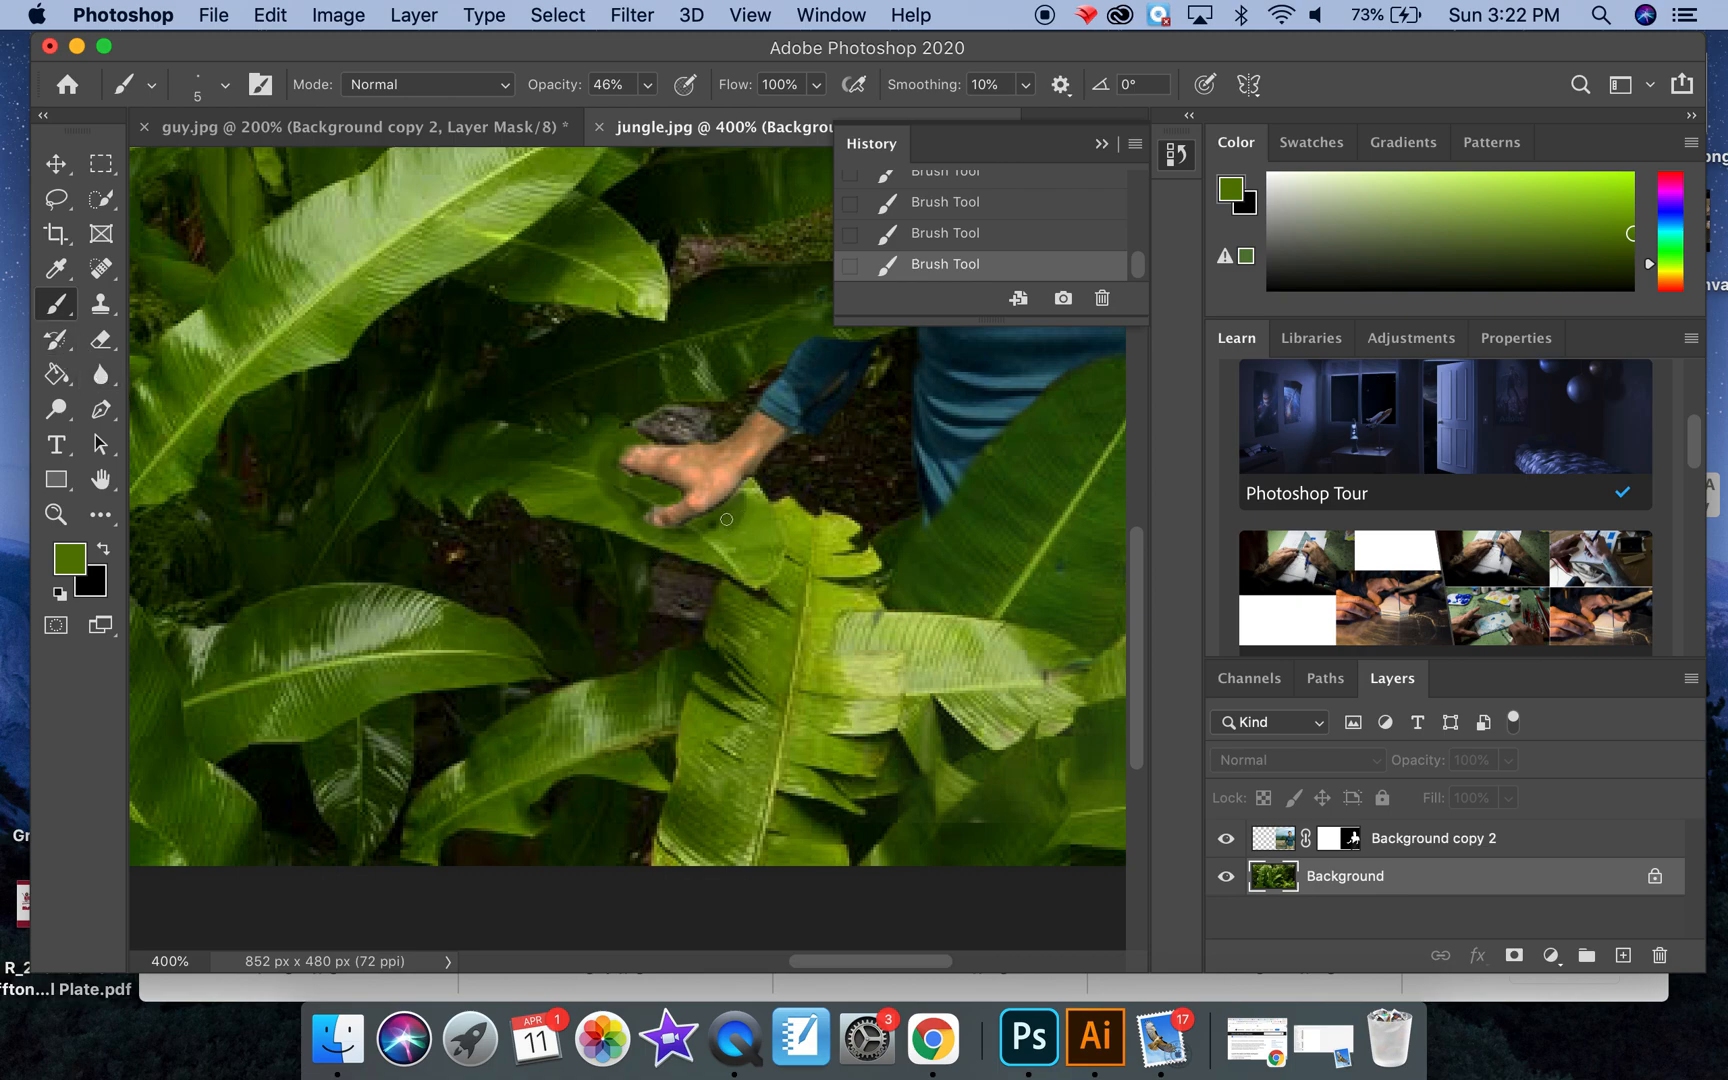
Step: Collapse the document history and zoom out to 200% to review the whole composite
scroll(913, 242, "up", 2)
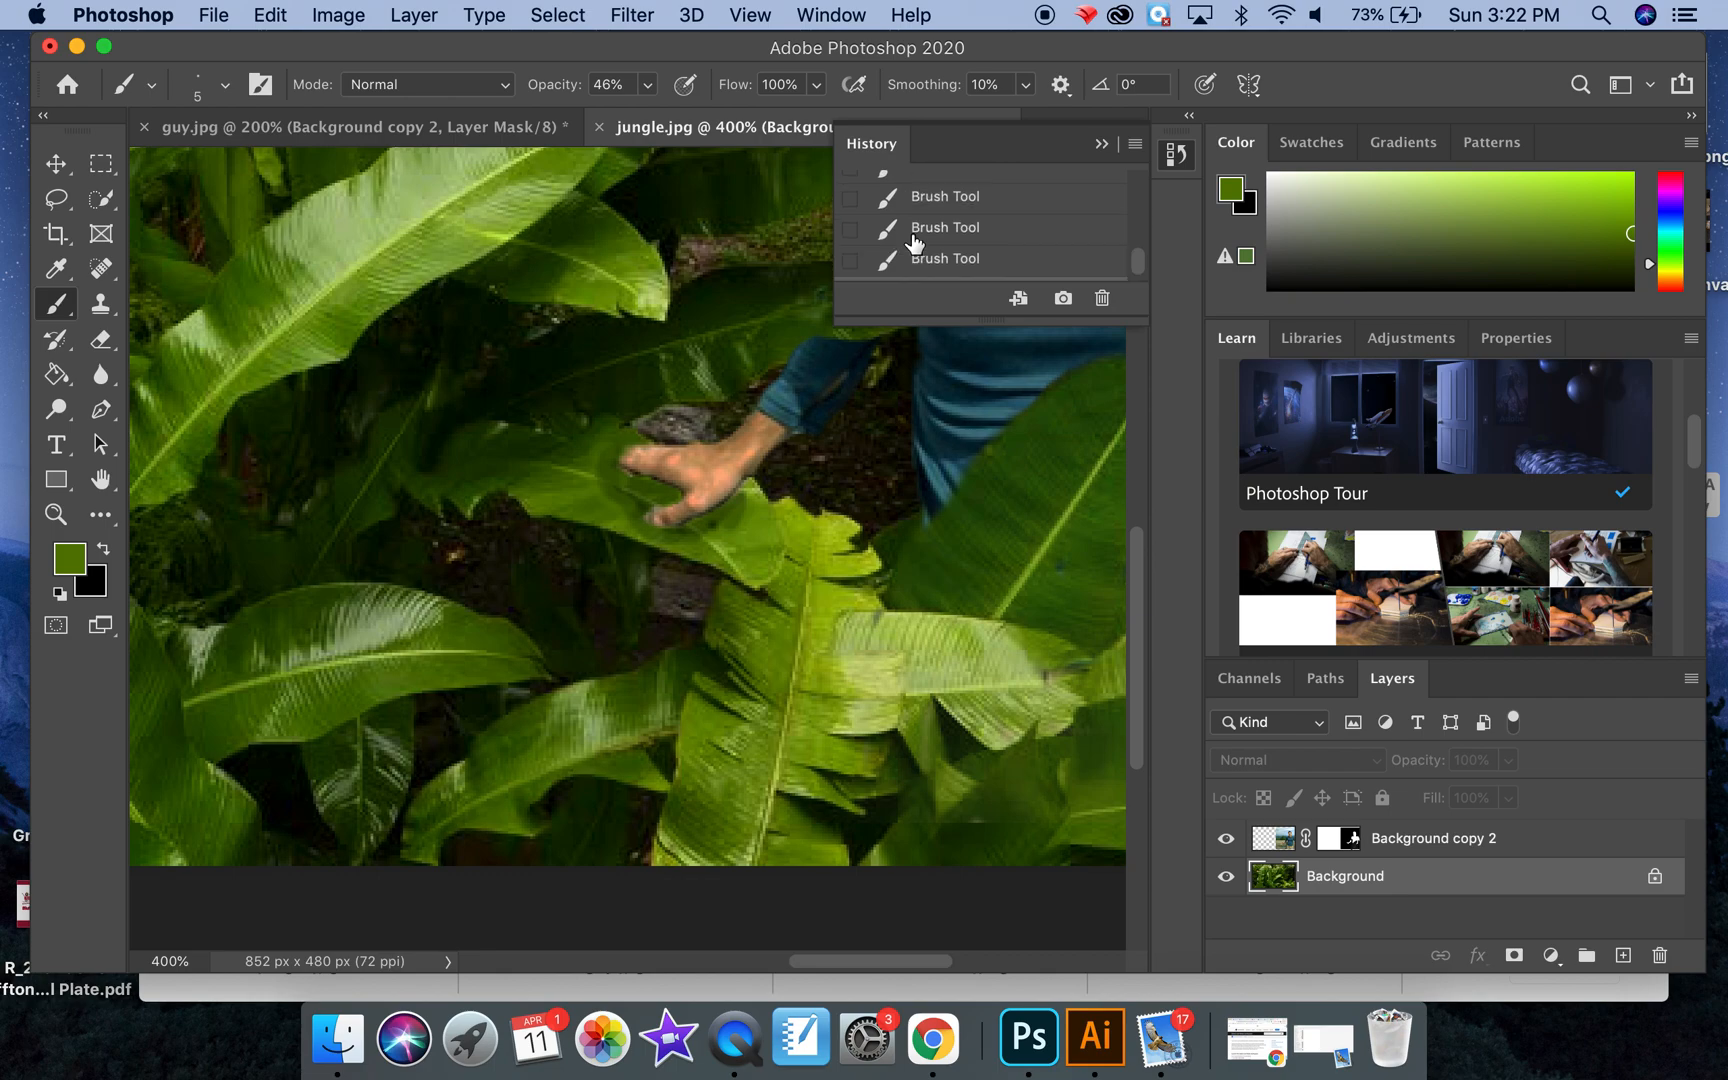
left_click(1101, 145)
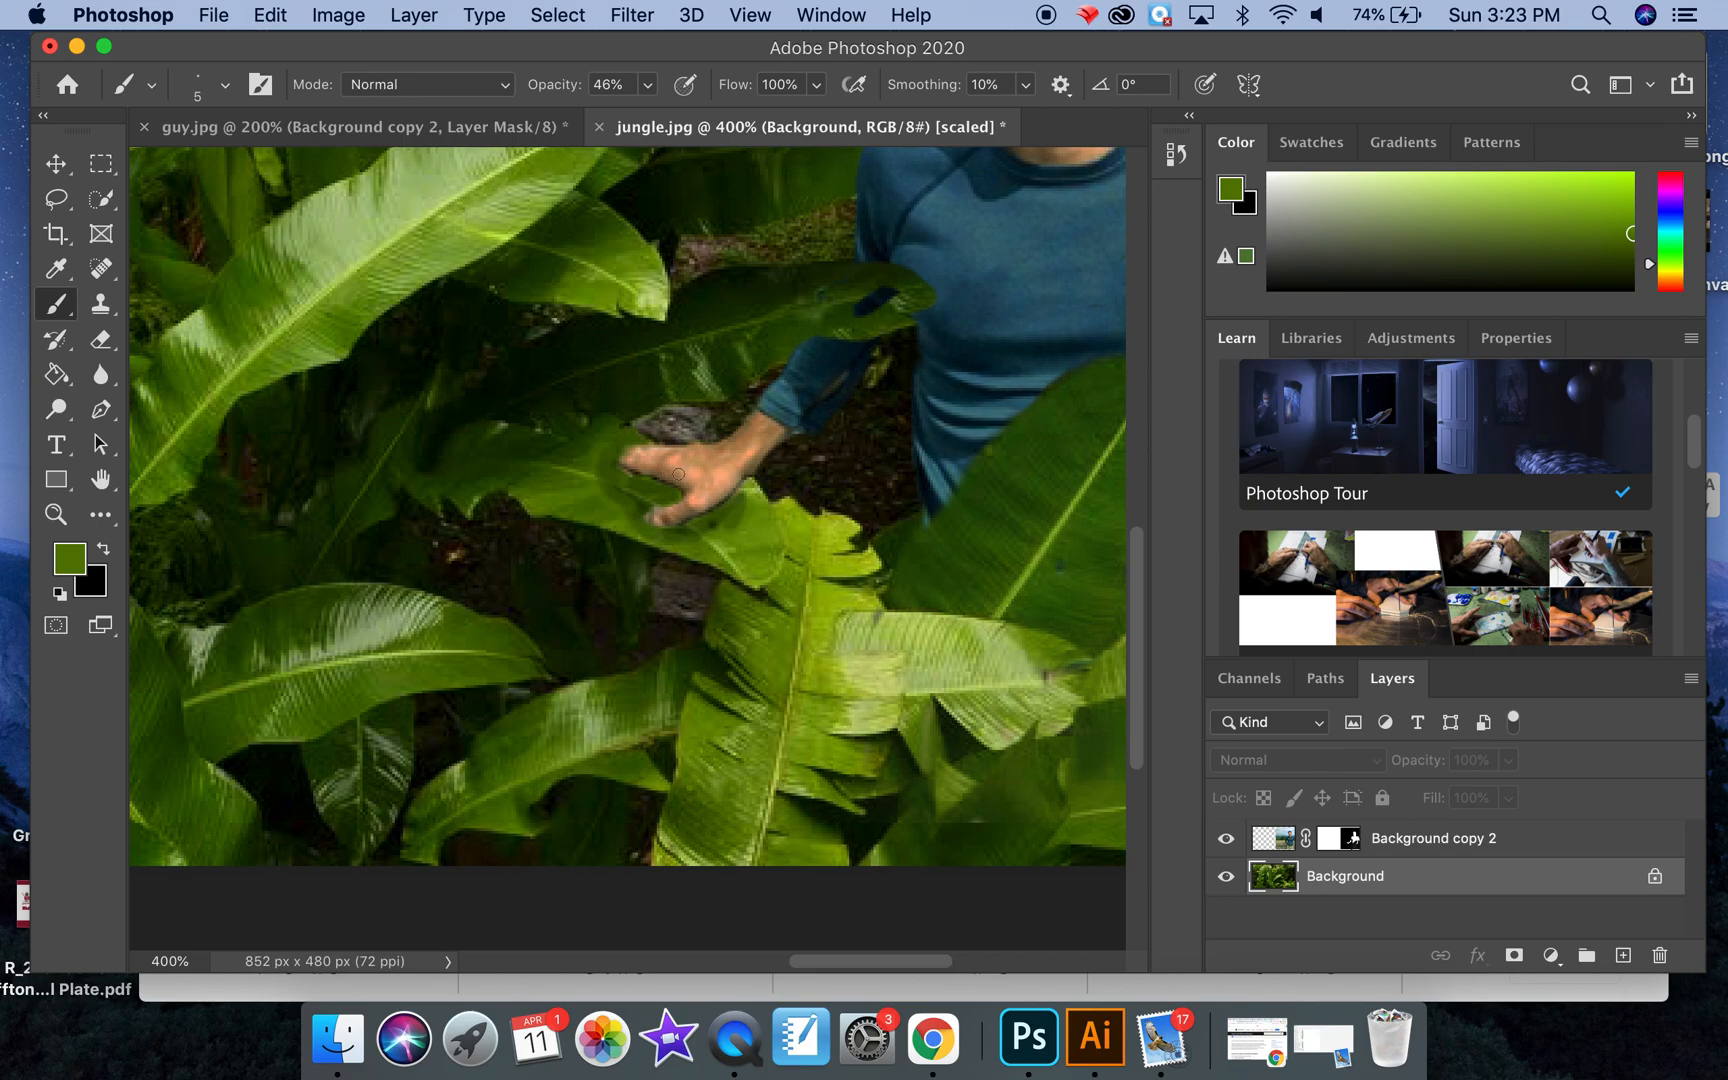
key("super+minus")
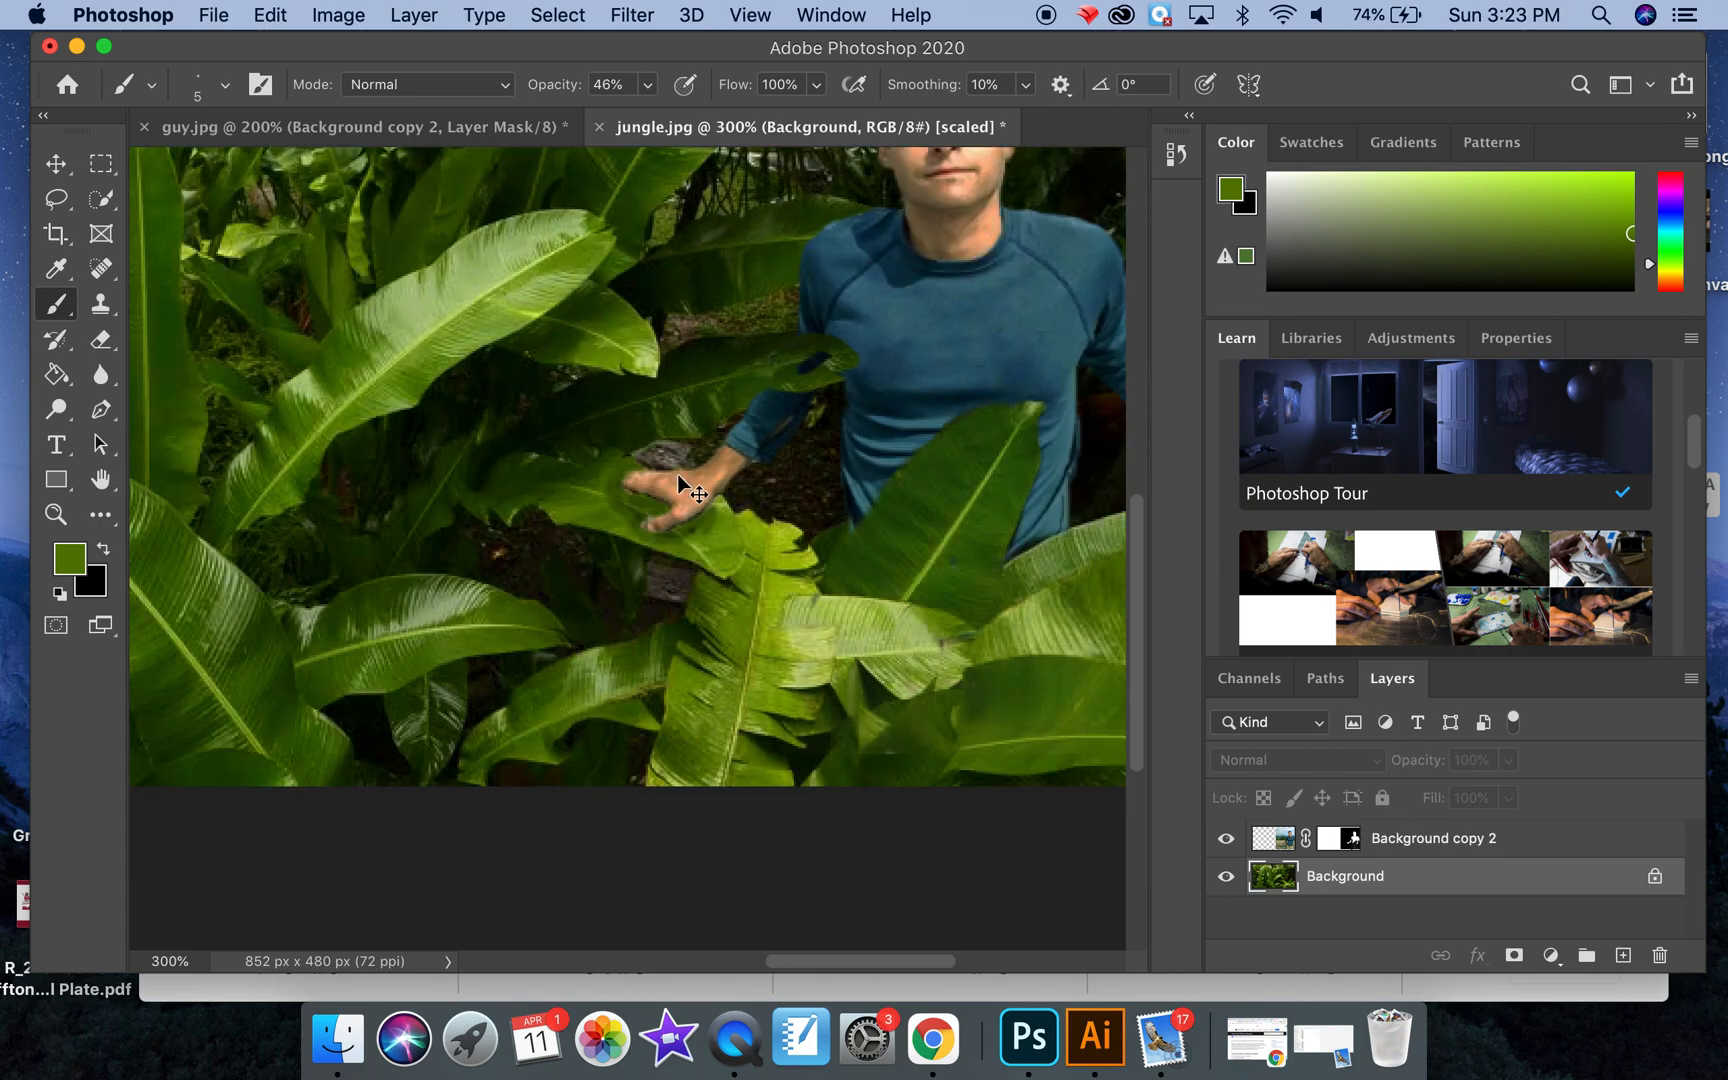
key("super+minus")
scroll(678, 474, "up", 3)
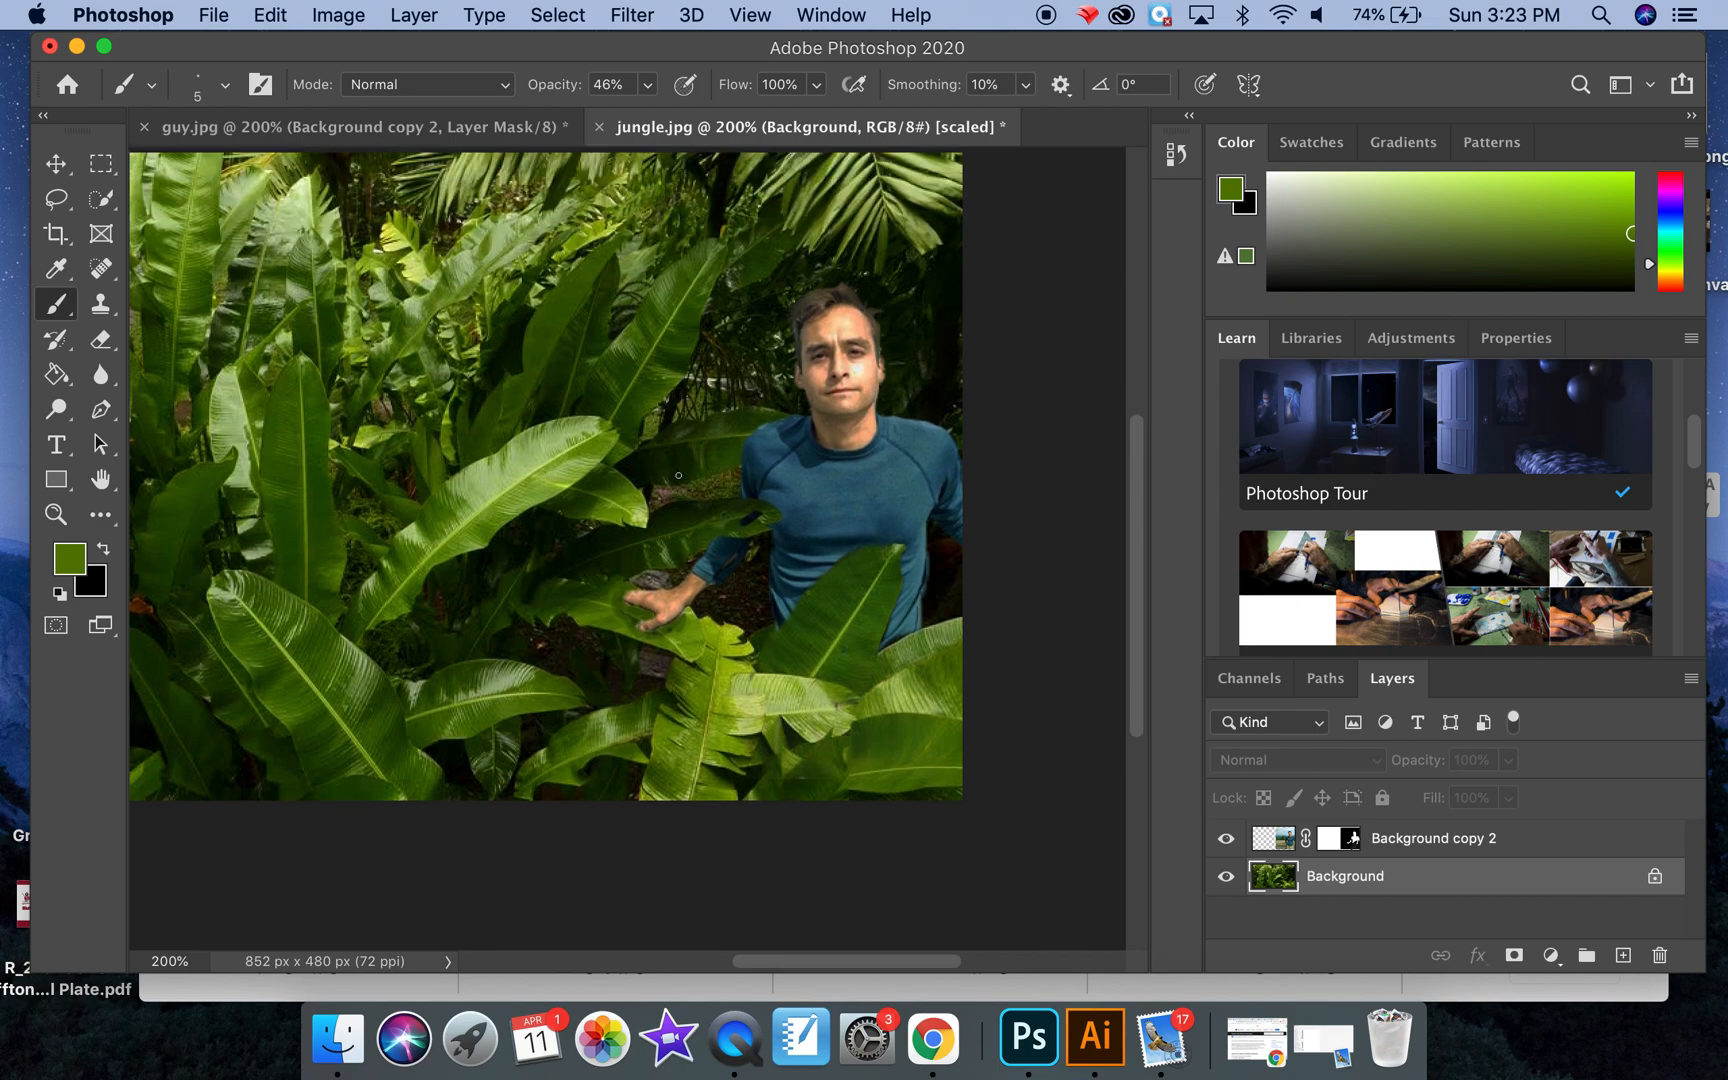